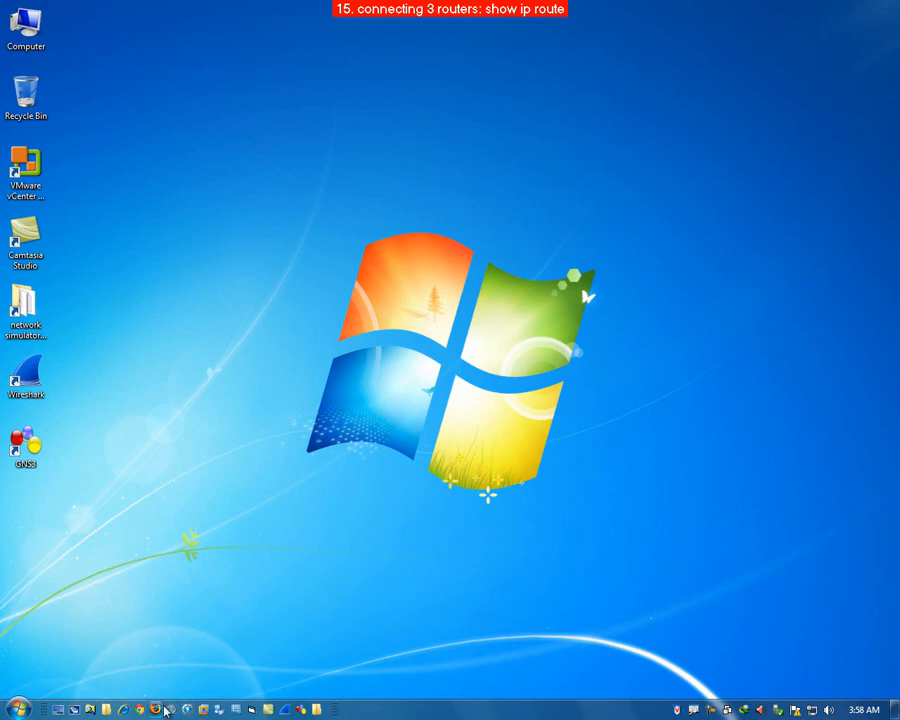
Step: Open GNS3 and create a new project named 3routers with saving of nvrams enabled
click(300, 710)
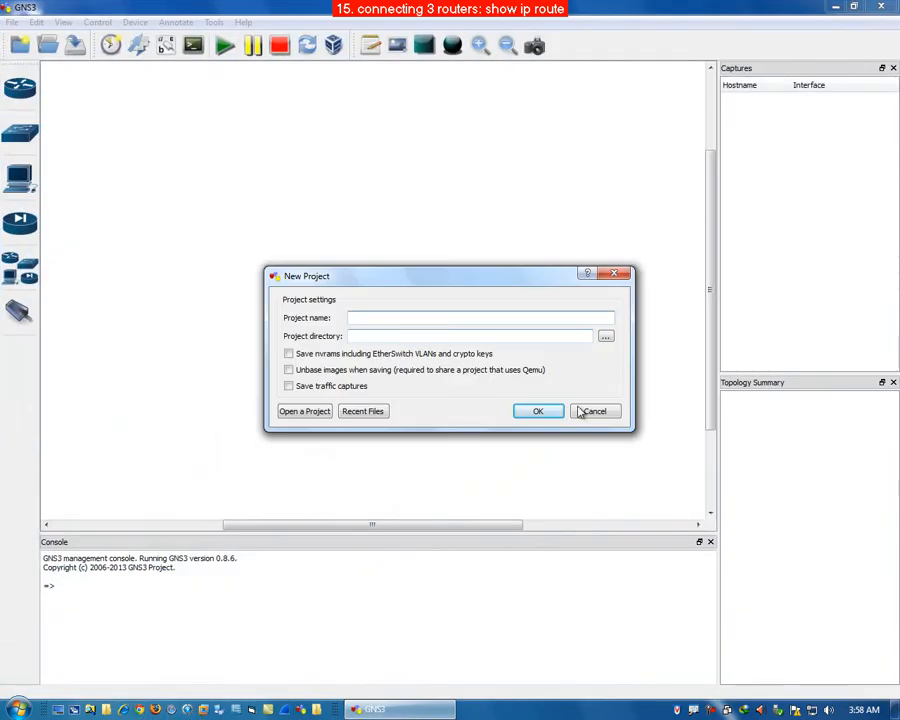
text(3routers)
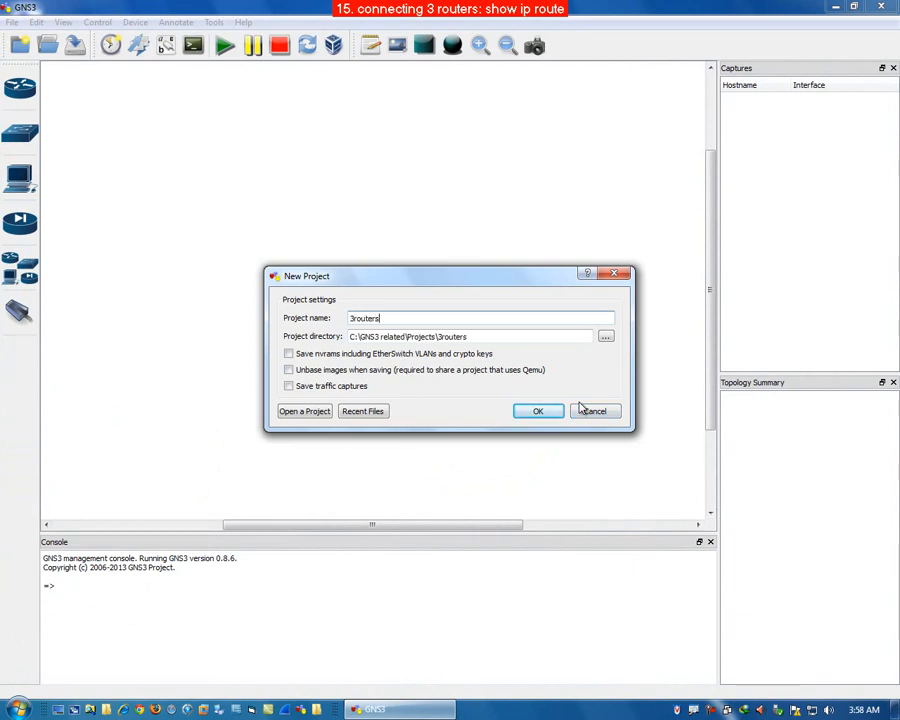
click(390, 354)
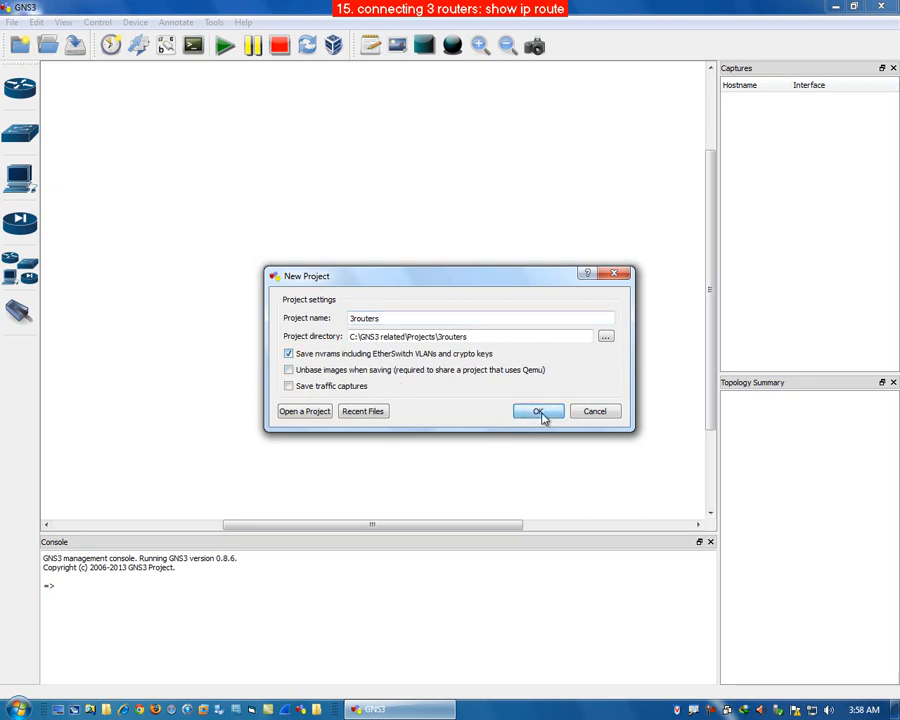
click(540, 413)
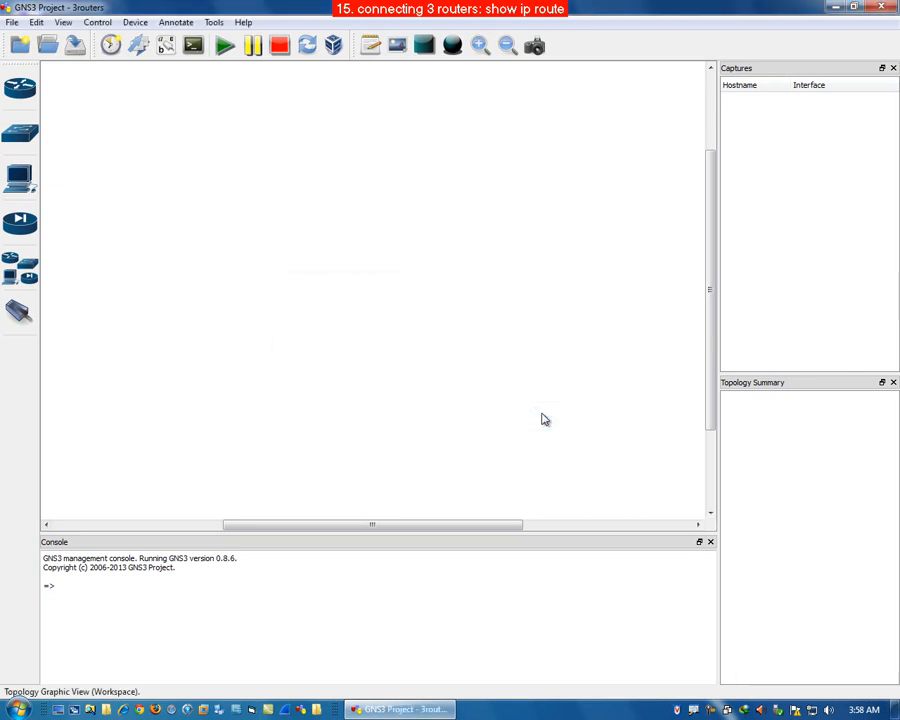
Step: Place three Router c3700 nodes, R1, R2 and R3, on the workspace in a triangle
click(19, 89)
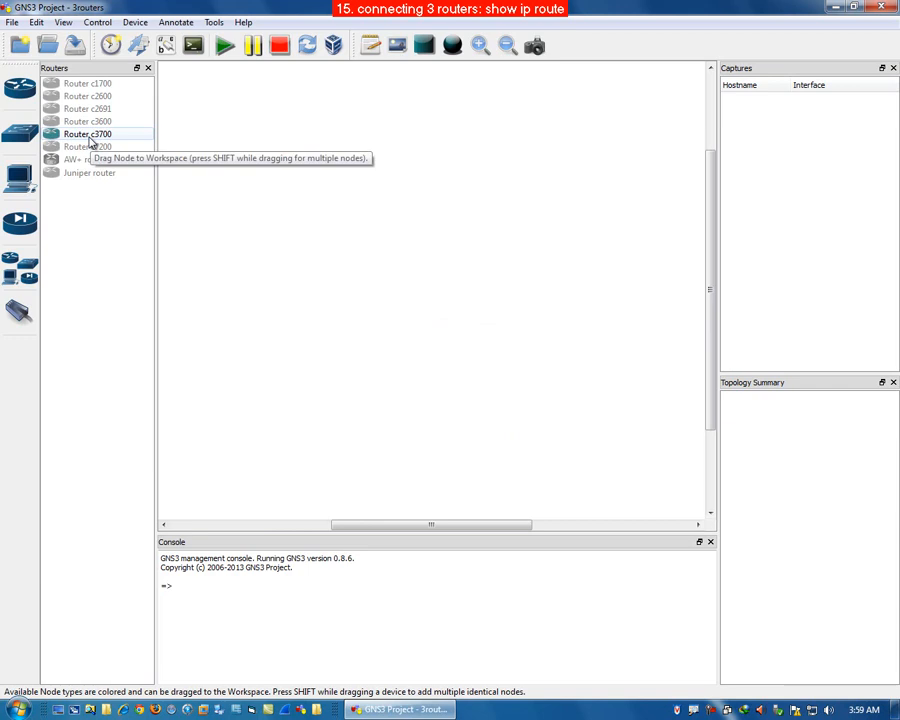
click(88, 140)
drag(123, 139, 284, 190)
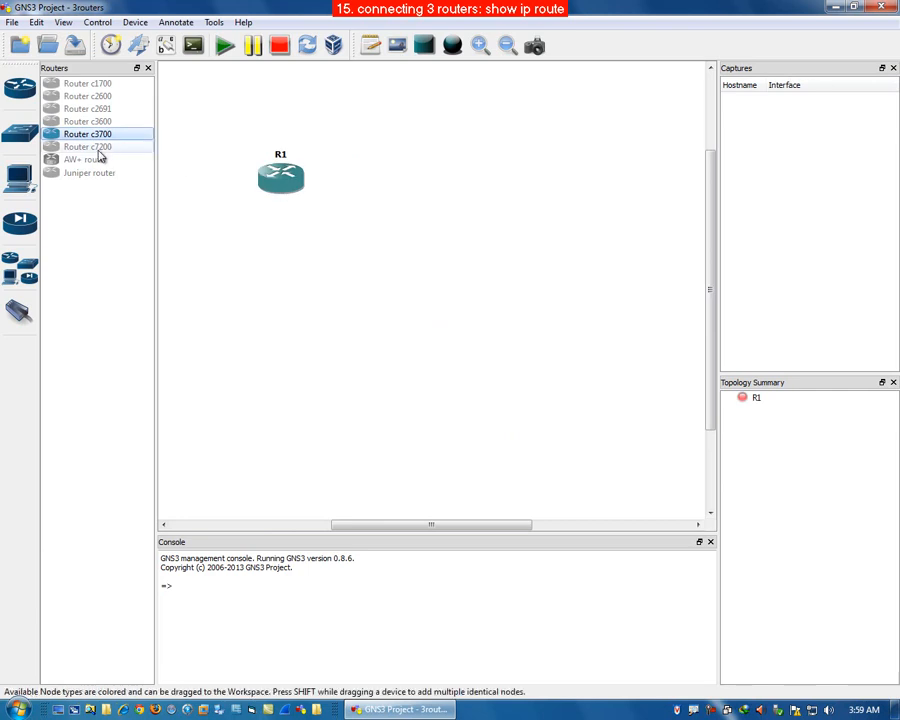
drag(90, 139, 506, 182)
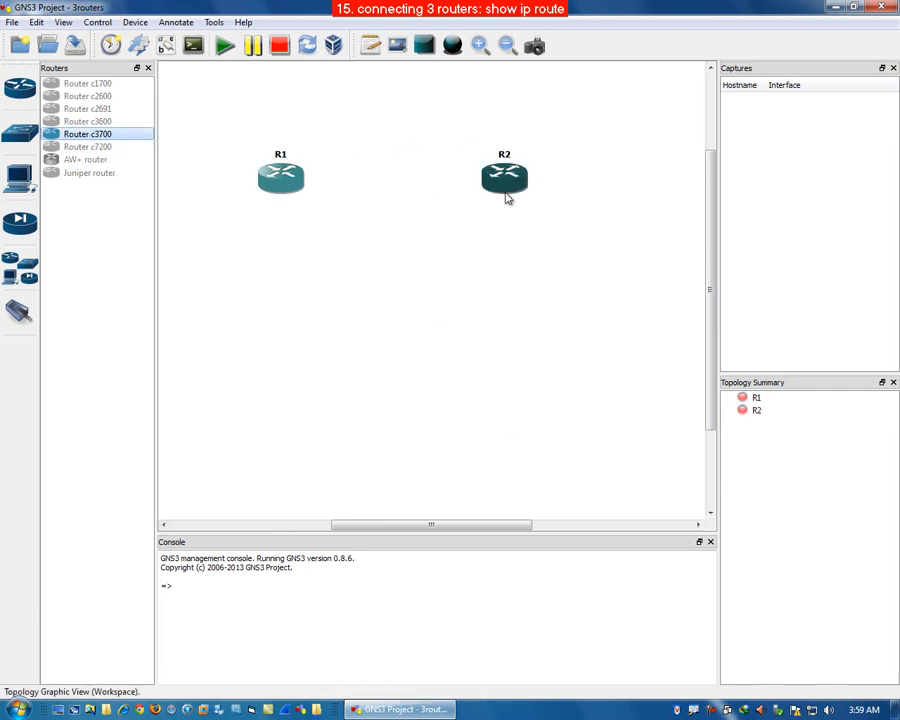
drag(120, 138, 399, 311)
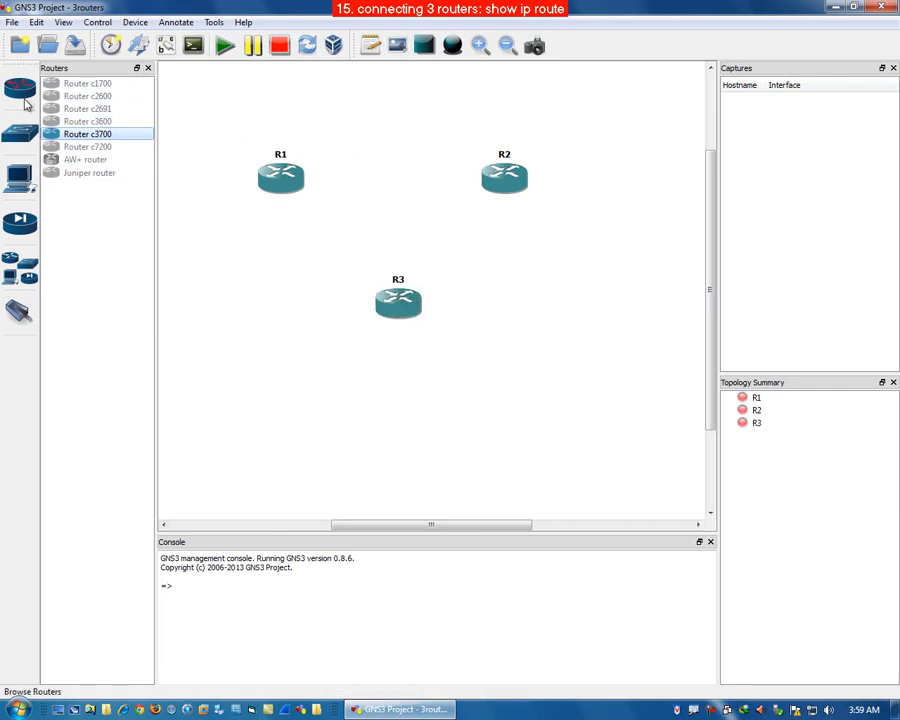
Step: Connect R1 to R2, R2 to R3 and R3 to R1 with Serial links
click(147, 68)
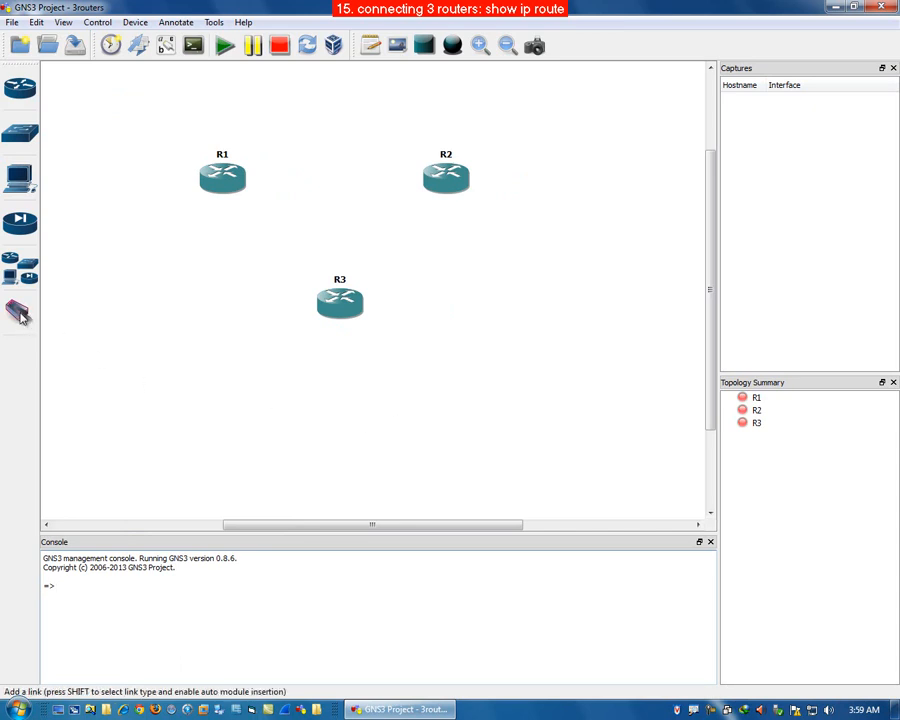
click(19, 313)
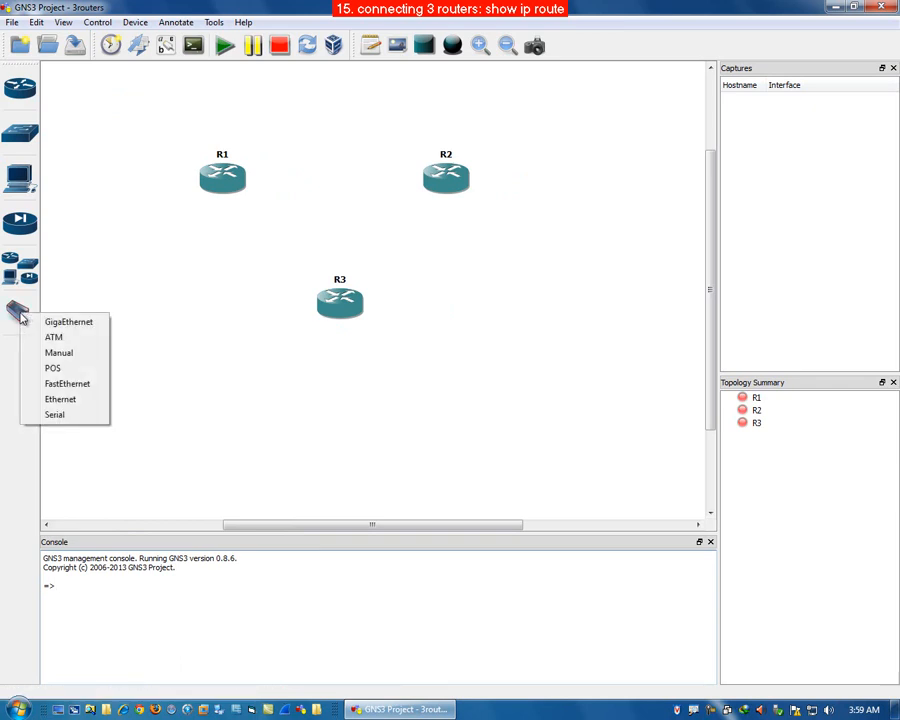
click(69, 419)
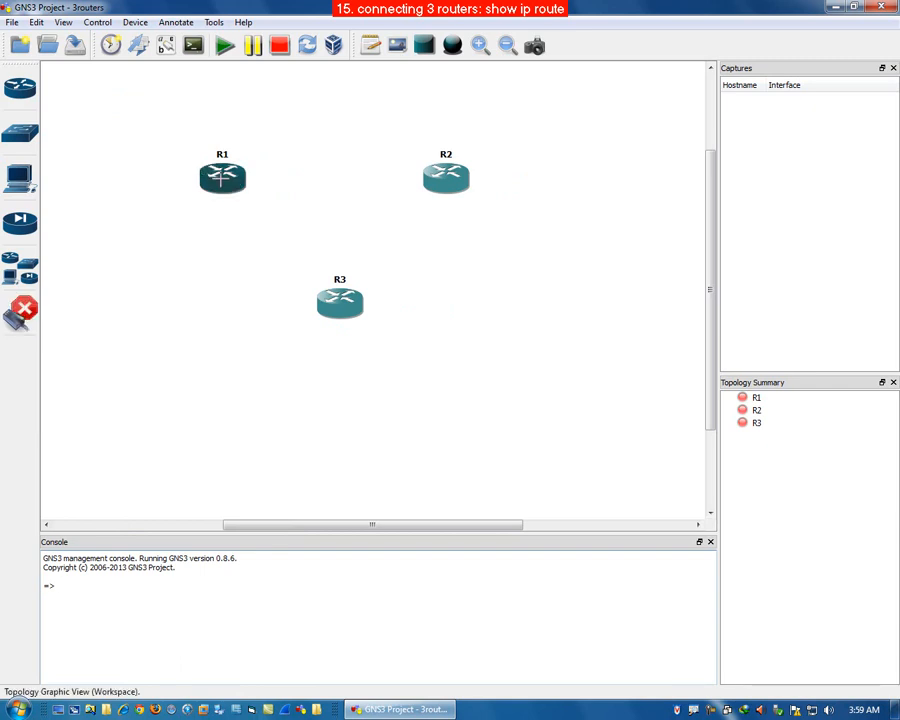
click(222, 175)
click(445, 176)
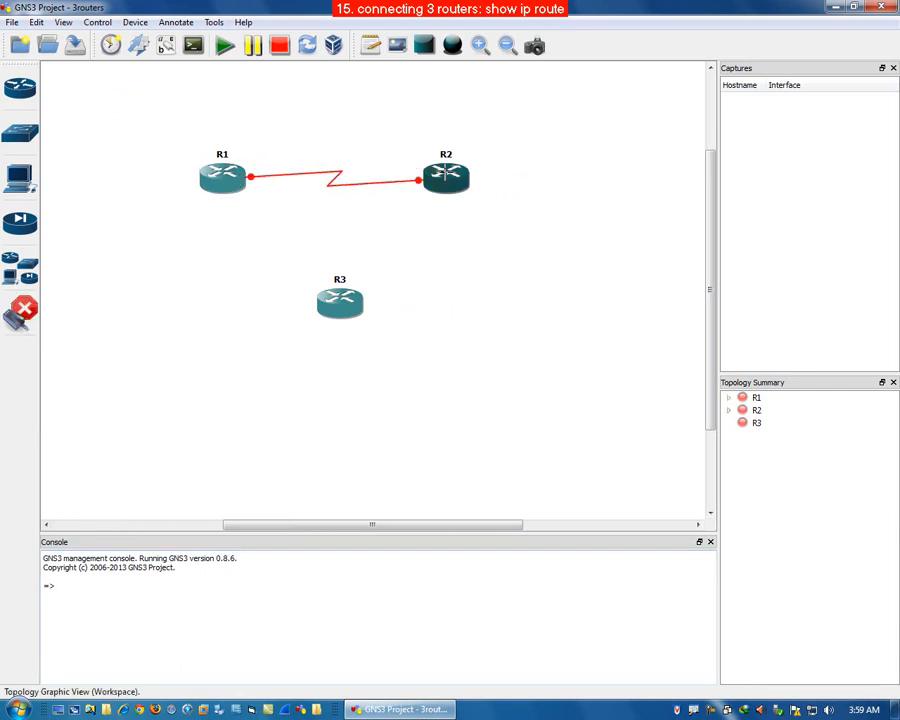
click(440, 190)
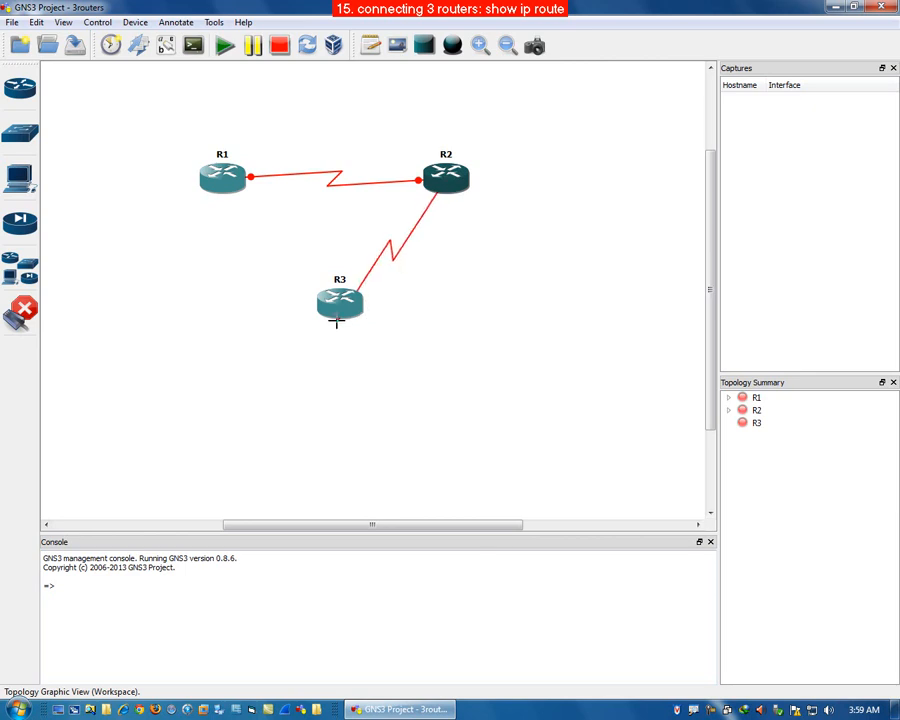
click(342, 305)
click(340, 302)
click(222, 178)
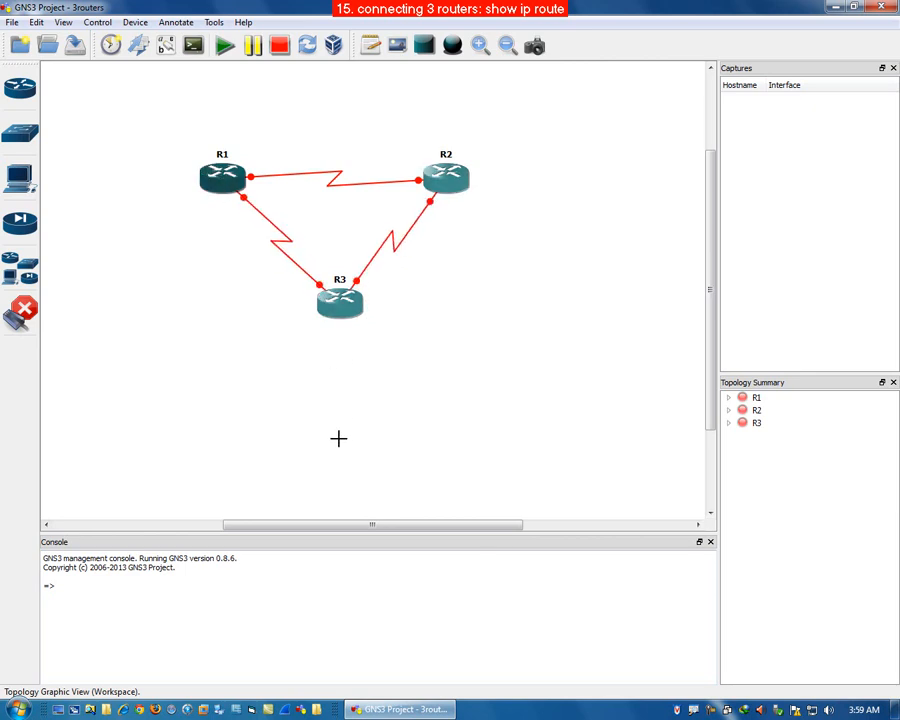
click(18, 316)
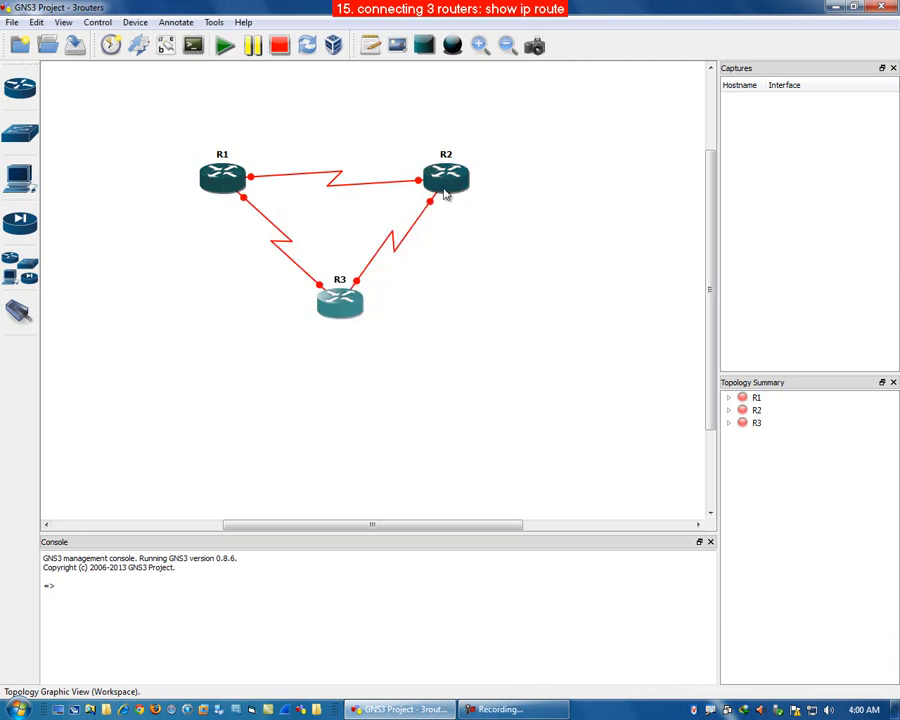
Step: Add a note reading 10.0.0.0/24 above the R1–R2 link
click(370, 44)
click(309, 148)
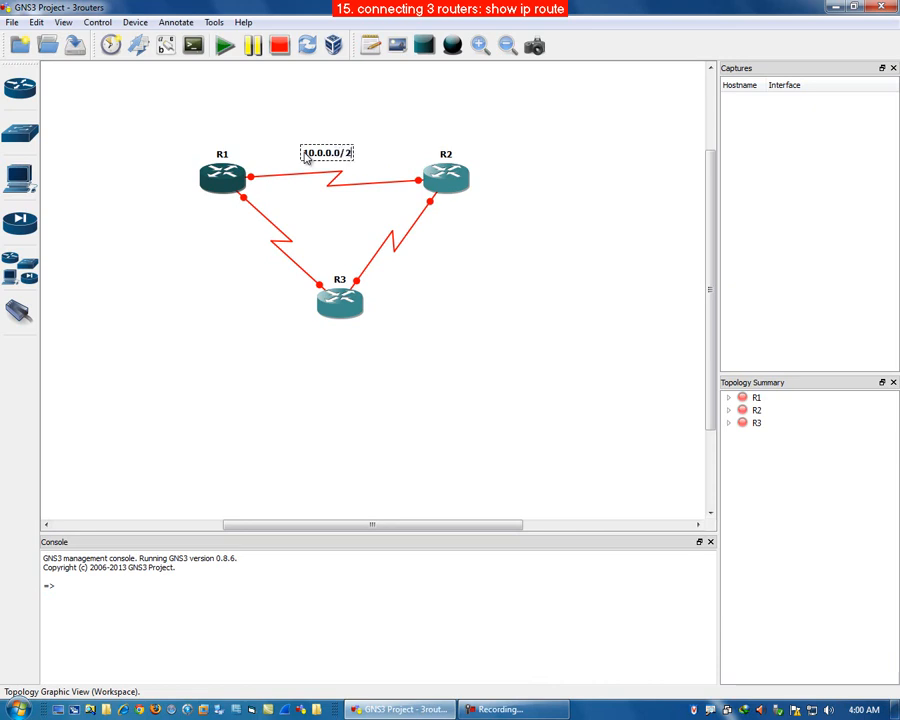
click(476, 263)
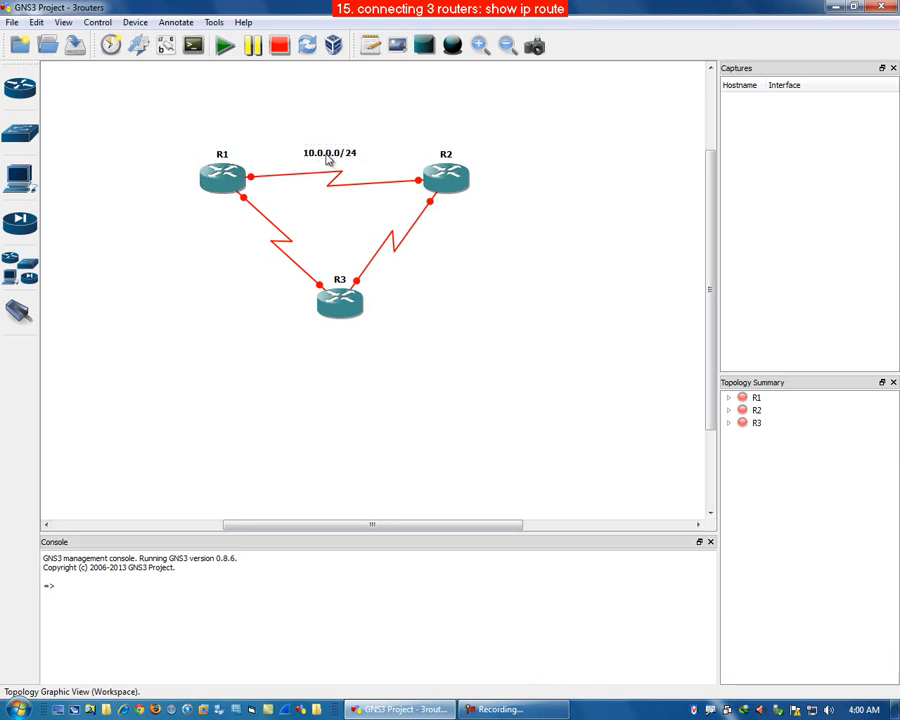
Step: Duplicate the note, move the copy beside the R2–R3 link and change it to 20.0.0.0/24
right_click(327, 158)
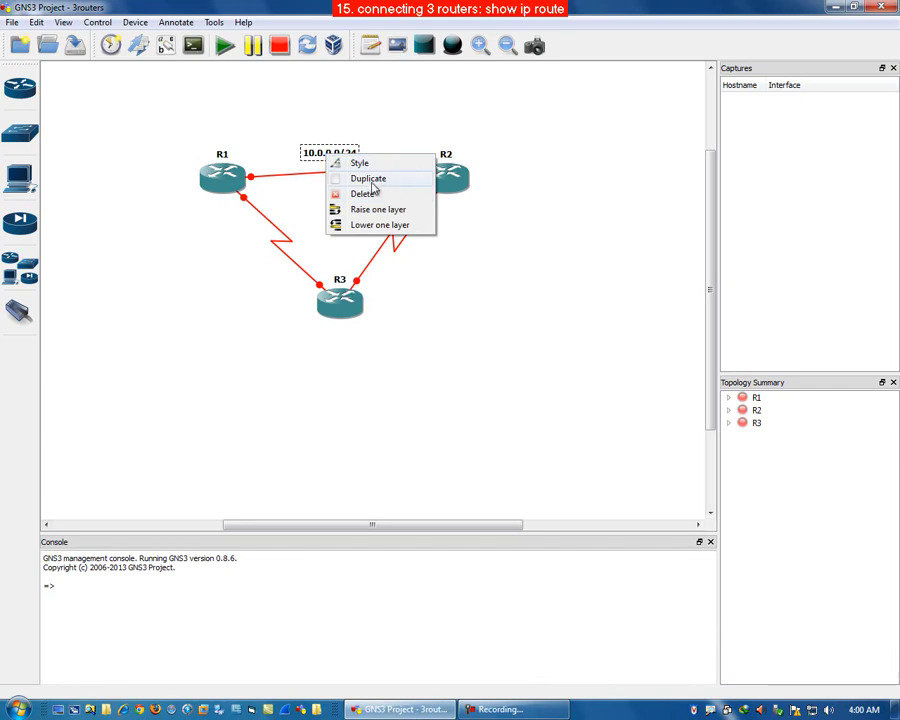
click(371, 183)
drag(334, 153, 444, 269)
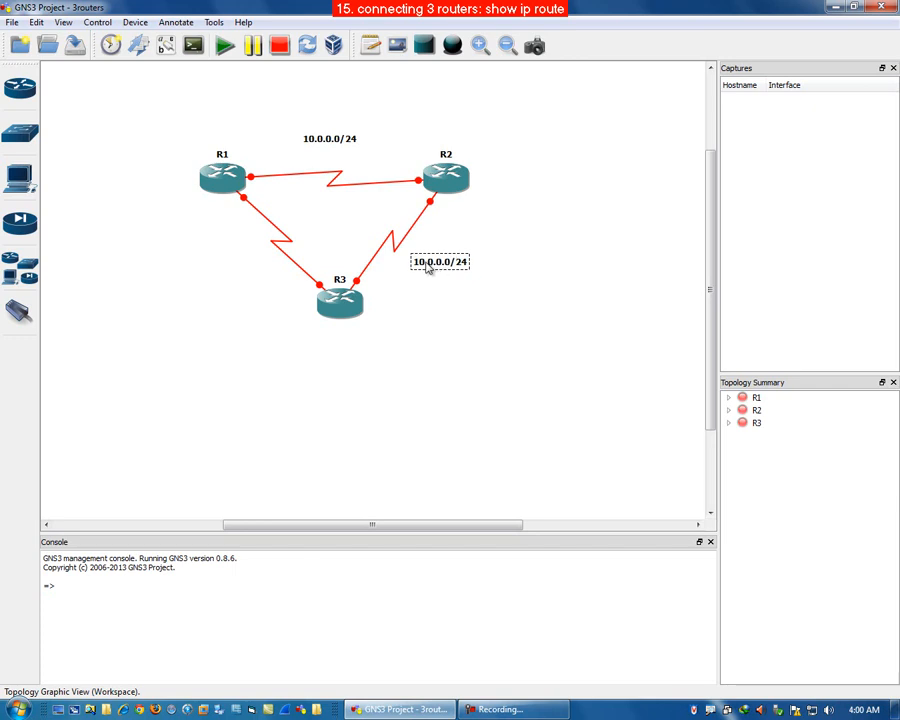
double_click(428, 264)
click(423, 266)
key(BackSpace)
key(BackSpace)
text(20)
click(450, 286)
Step: Duplicate the 20.0.0.0/24 note, move it beside the R1–R3 link and change it to 30.0.0.0/24
right_click(443, 266)
click(490, 292)
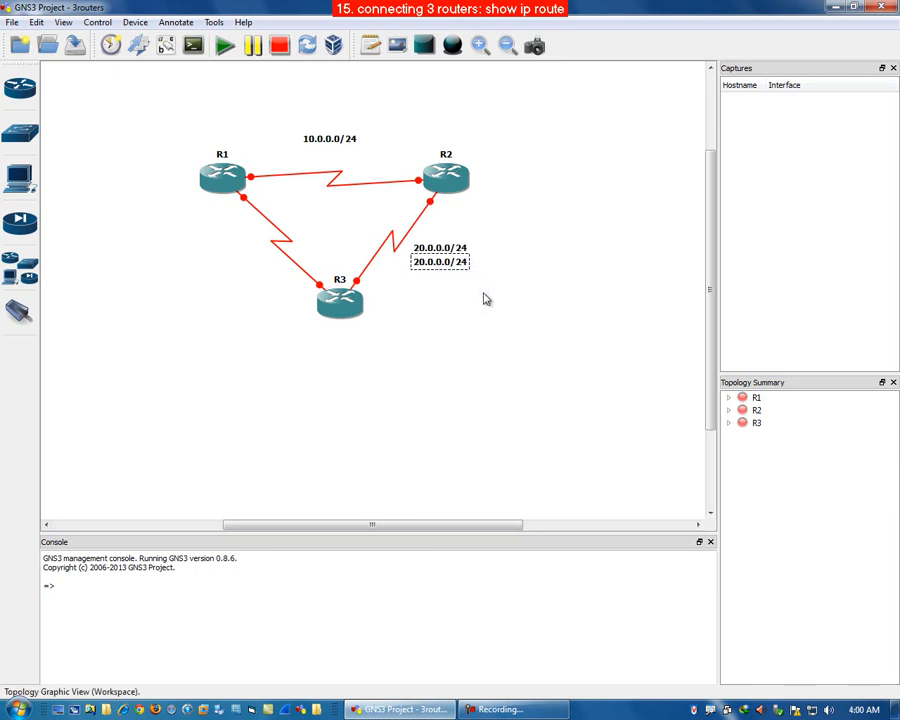
drag(443, 251, 244, 267)
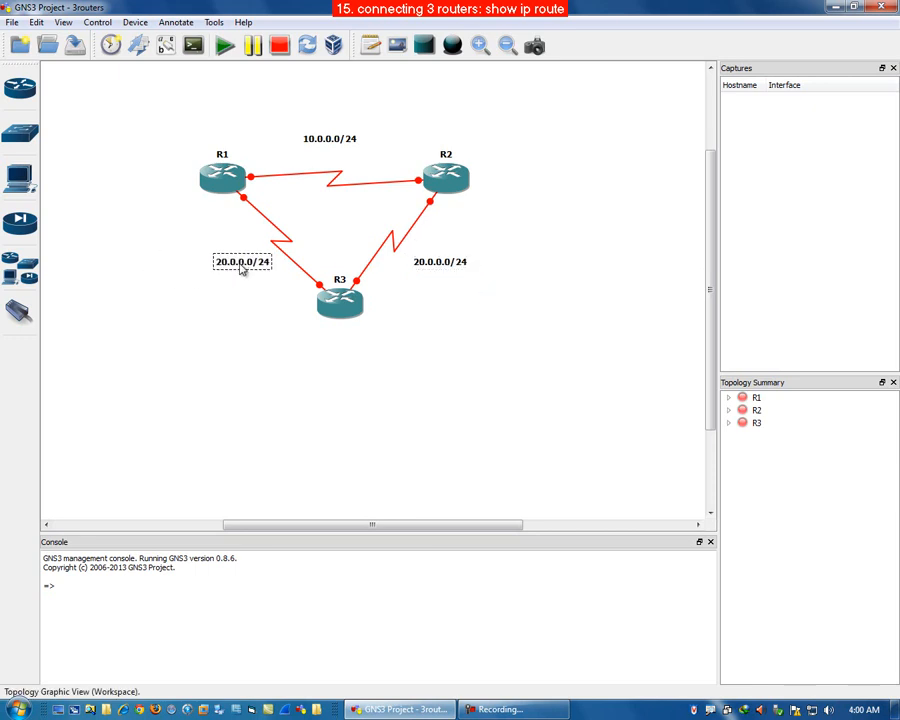
double_click(225, 268)
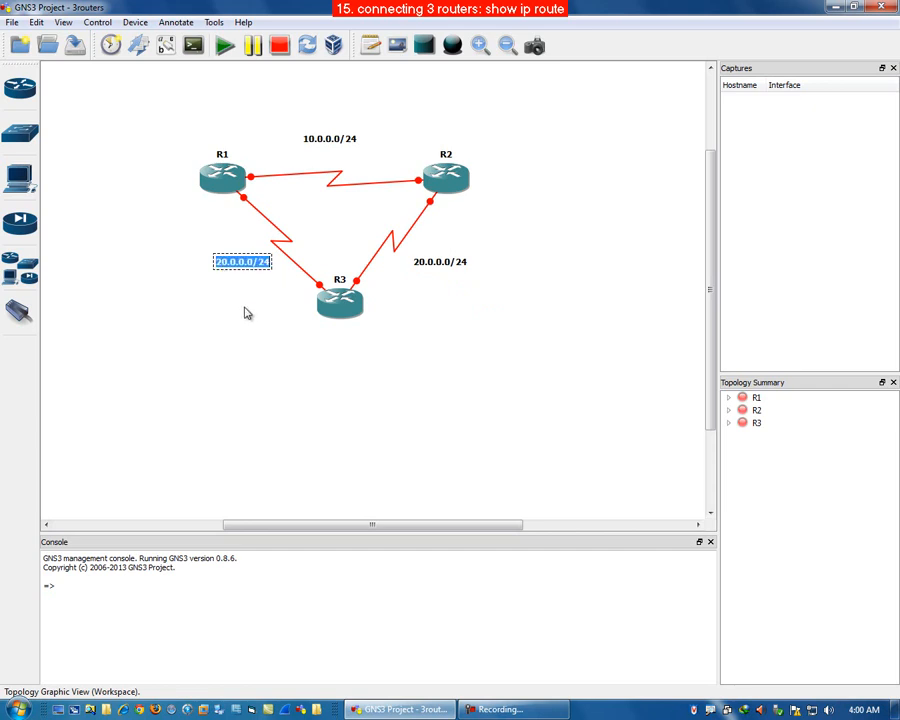
click(222, 261)
key(BackSpace)
text(3)
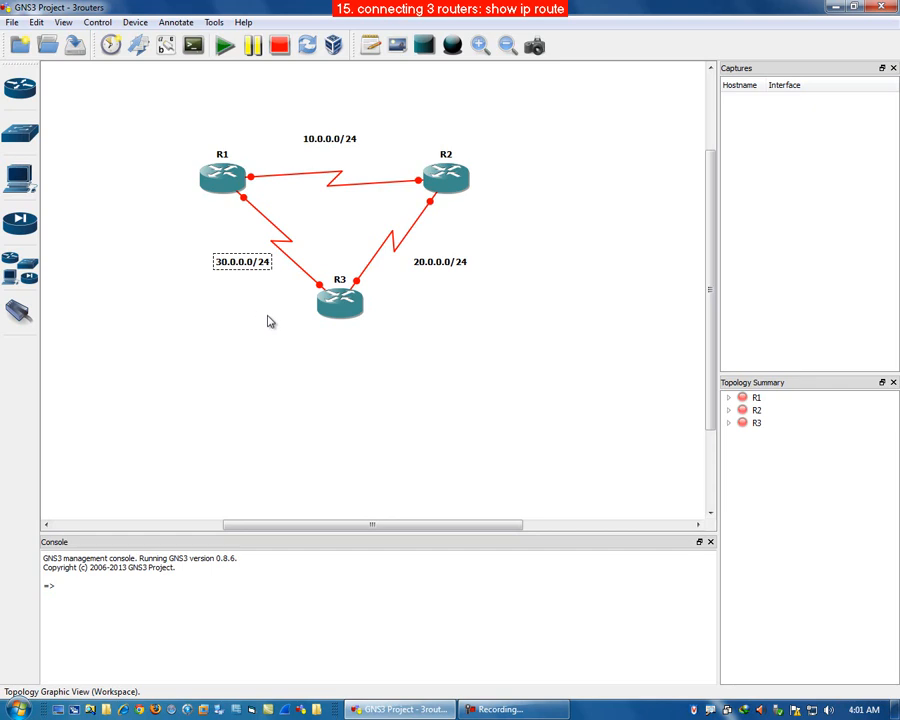
click(275, 356)
Step: Show the interface labels and move the s0/0 and s0/1 labels away from the links
click(167, 50)
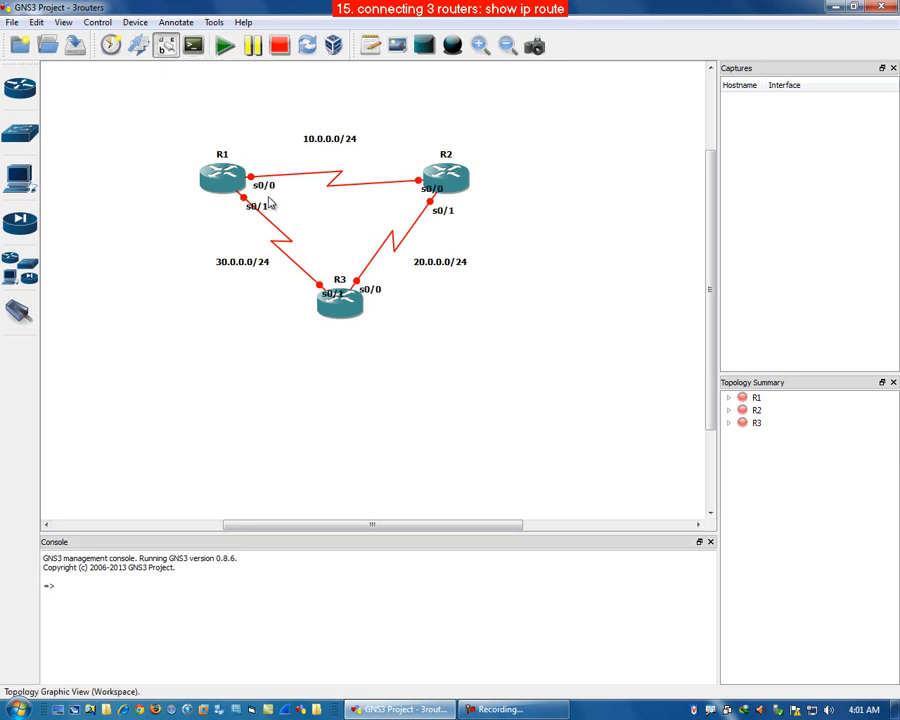
drag(264, 186, 263, 168)
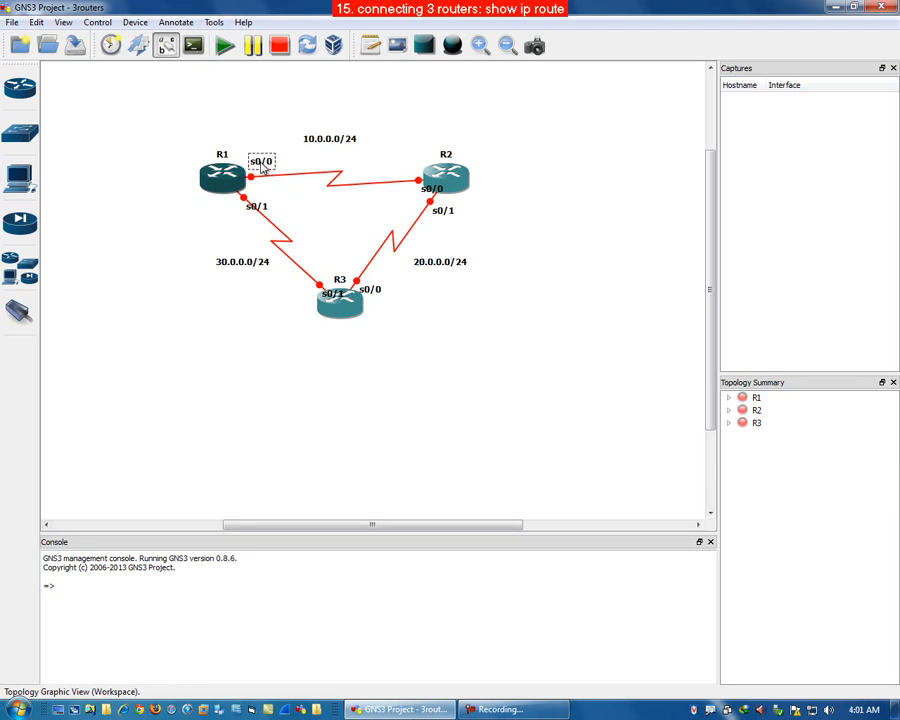
drag(427, 194, 402, 171)
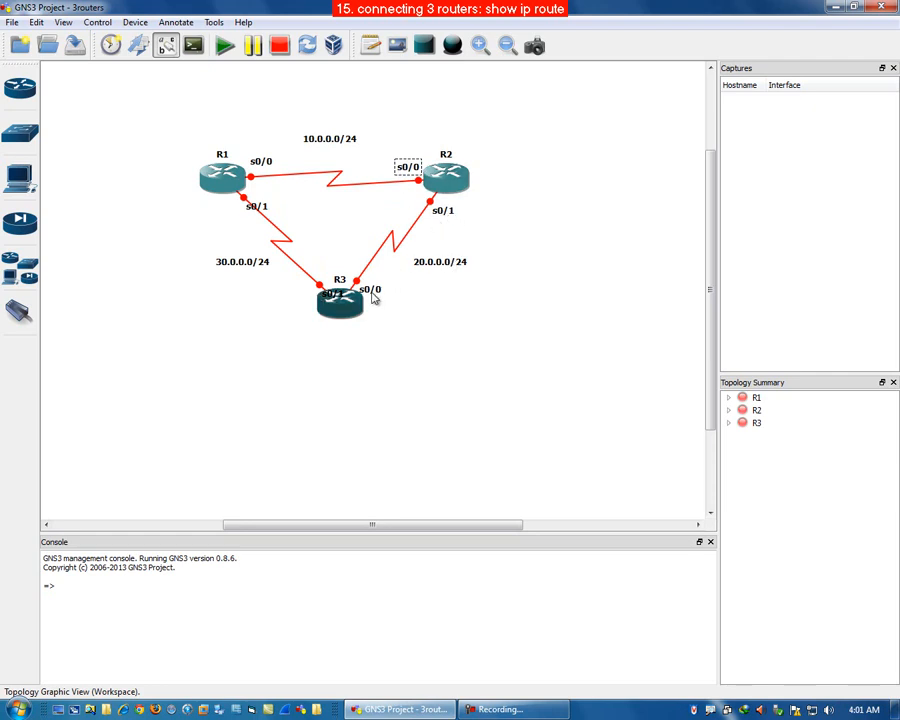
drag(332, 294, 293, 299)
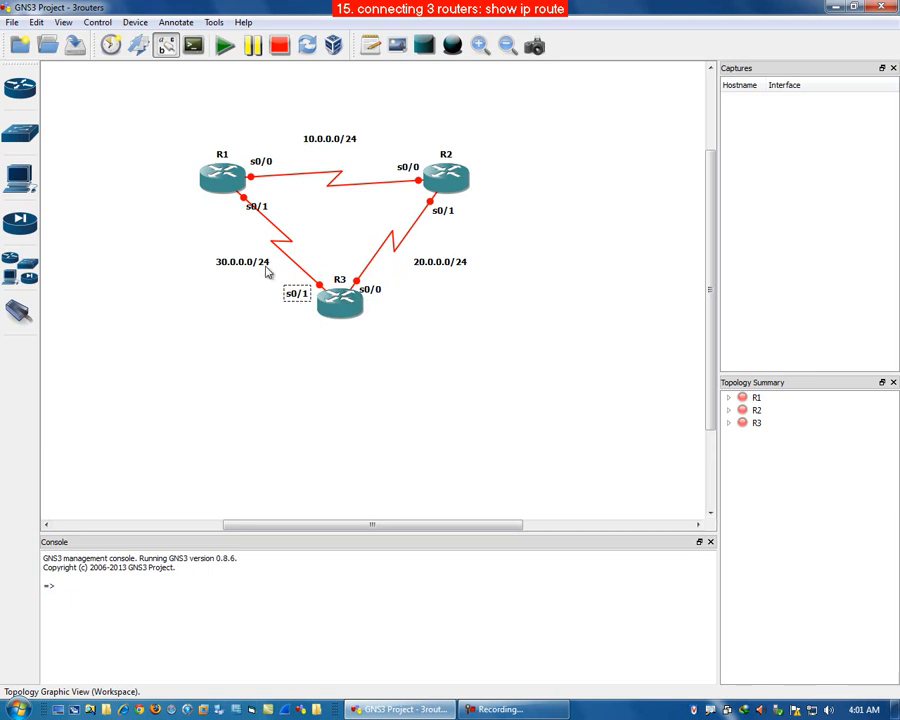
drag(252, 213, 214, 212)
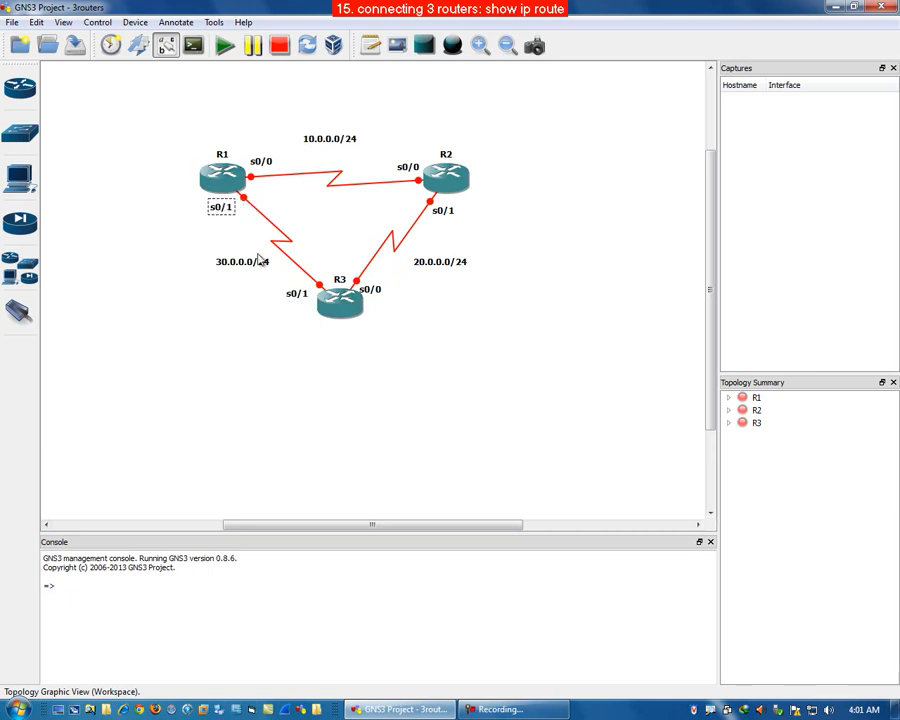
click(497, 414)
Step: Reposition R1, R2, R3 and the three subnet notes to tidy the triangle layout
mouse_move(462, 178)
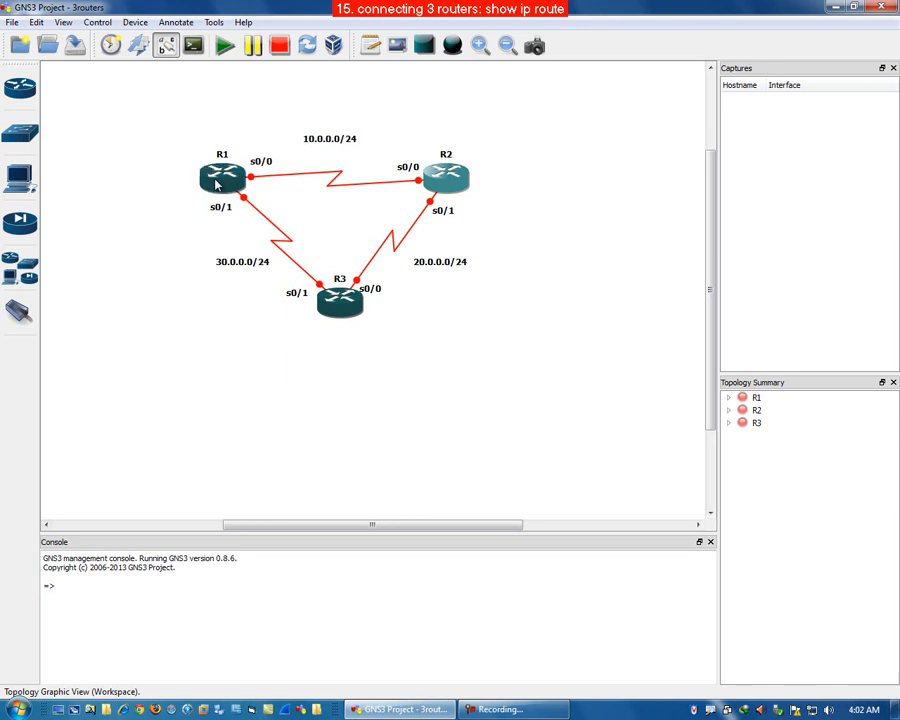
drag(217, 182, 189, 138)
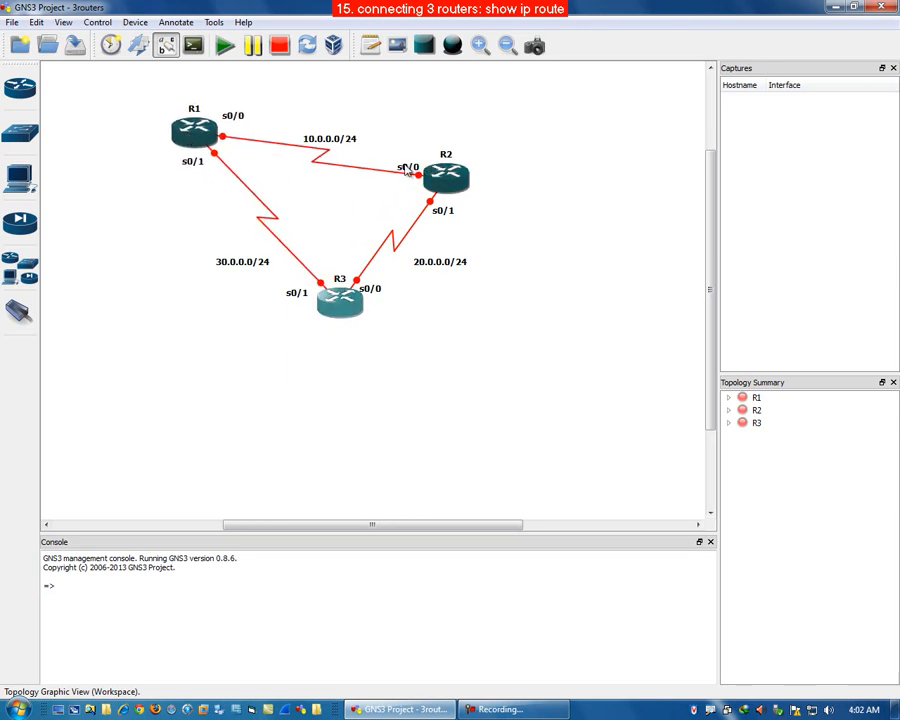
drag(347, 145, 347, 119)
drag(461, 182, 493, 142)
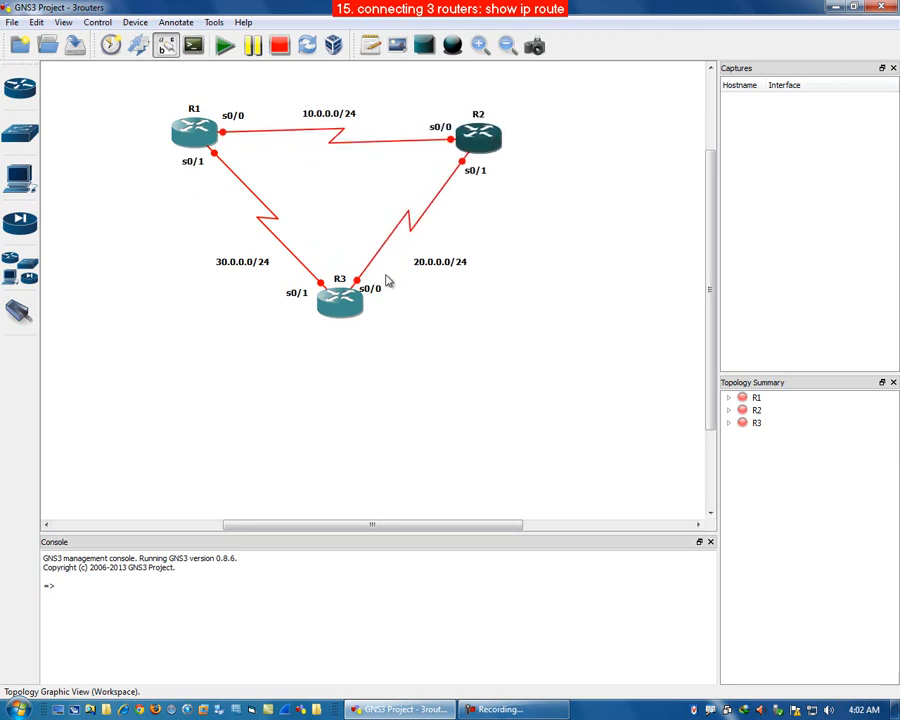
drag(344, 308, 344, 283)
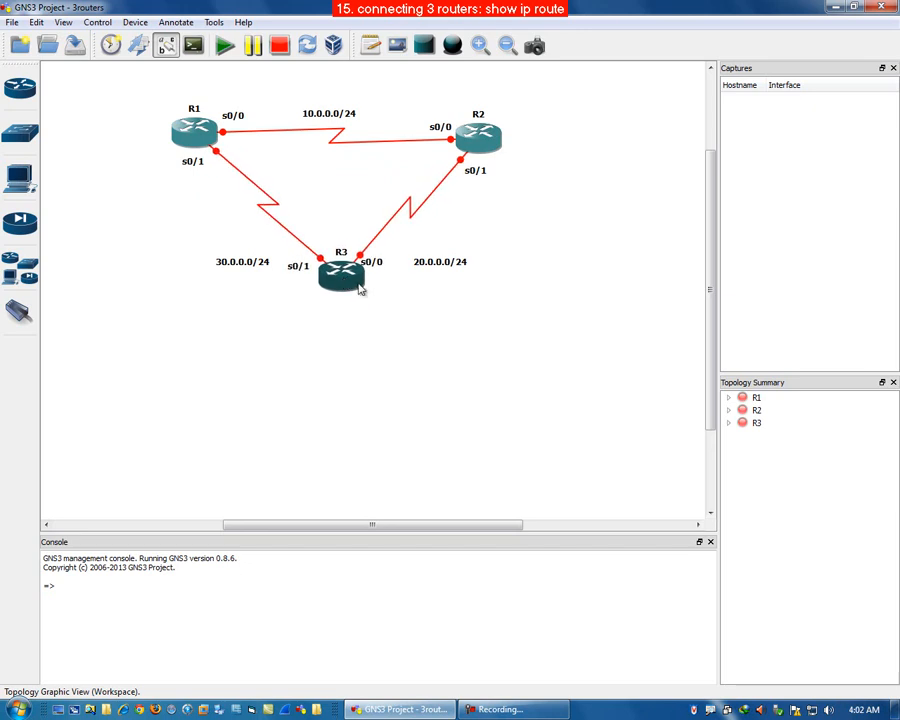
drag(460, 265, 472, 229)
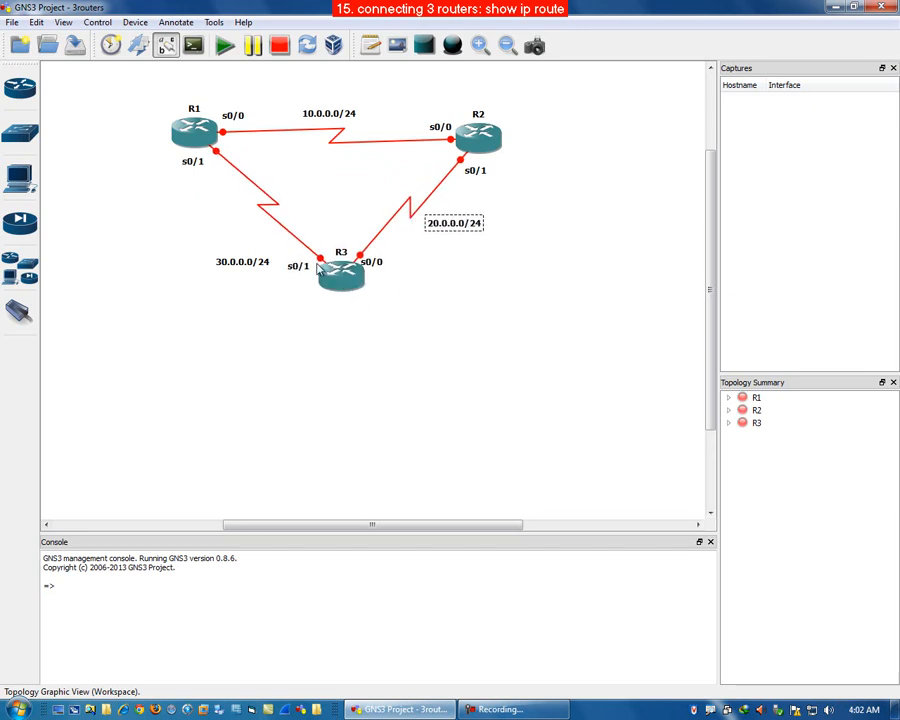
drag(253, 271, 238, 228)
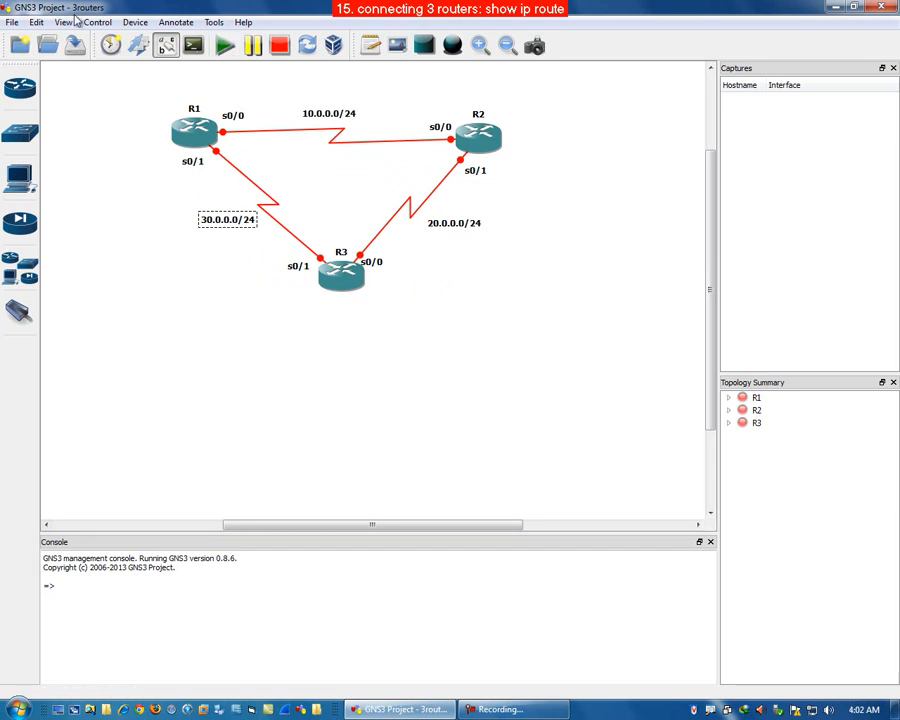
Step: Save the project and start all three routers
click(75, 45)
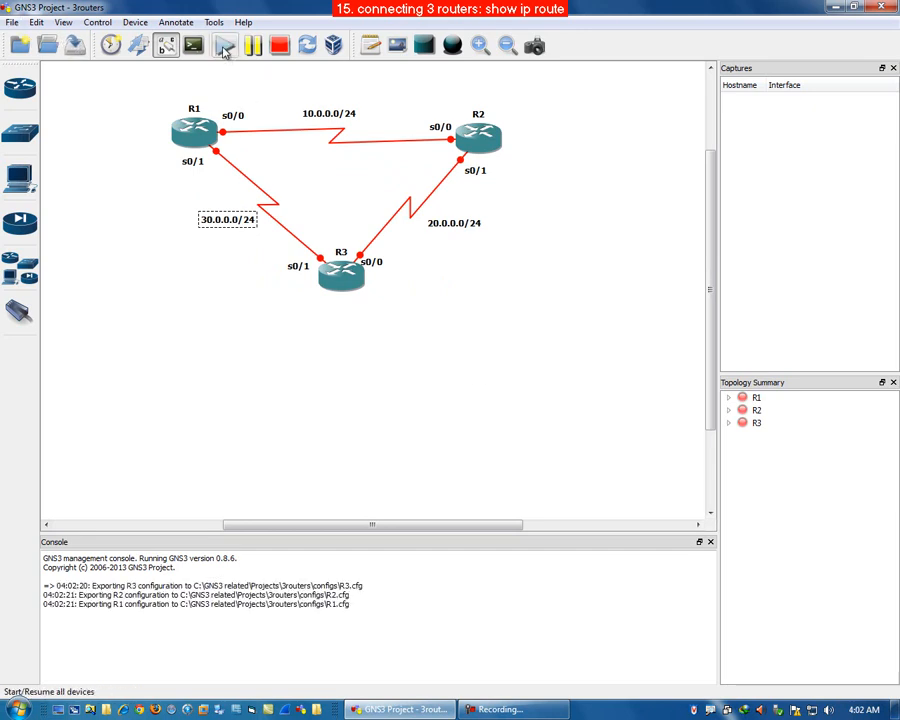
click(225, 47)
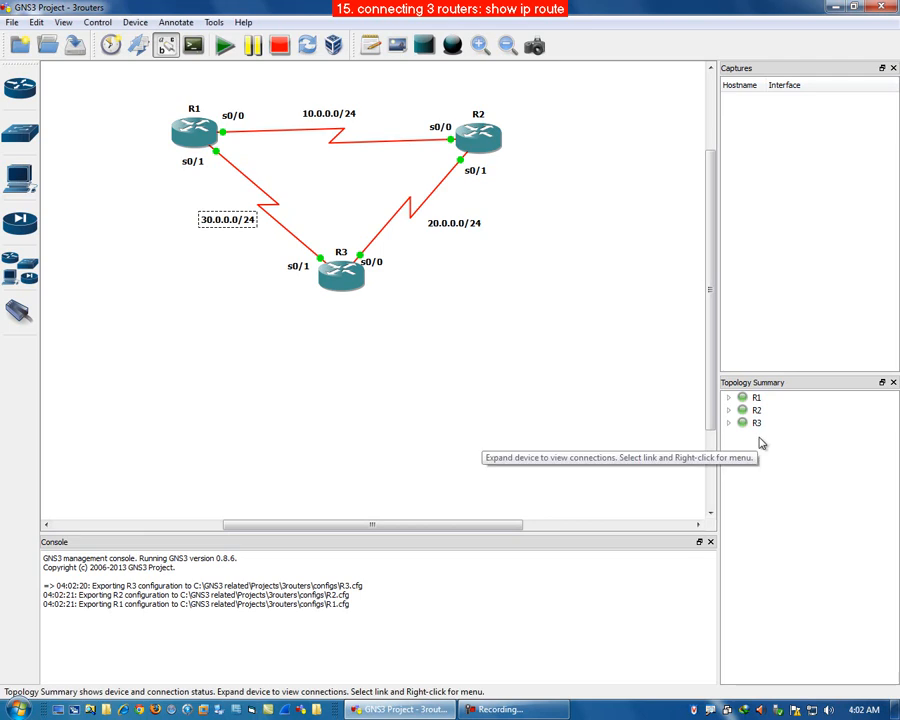
Step: Open console sessions to all devices and reposition the console window below the topology
click(195, 46)
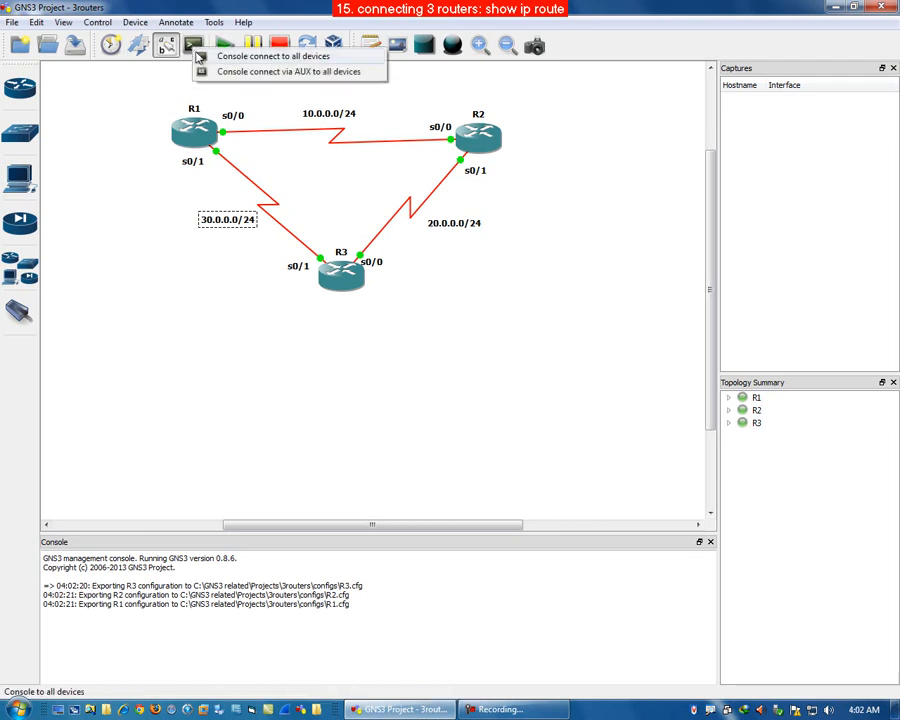
click(234, 58)
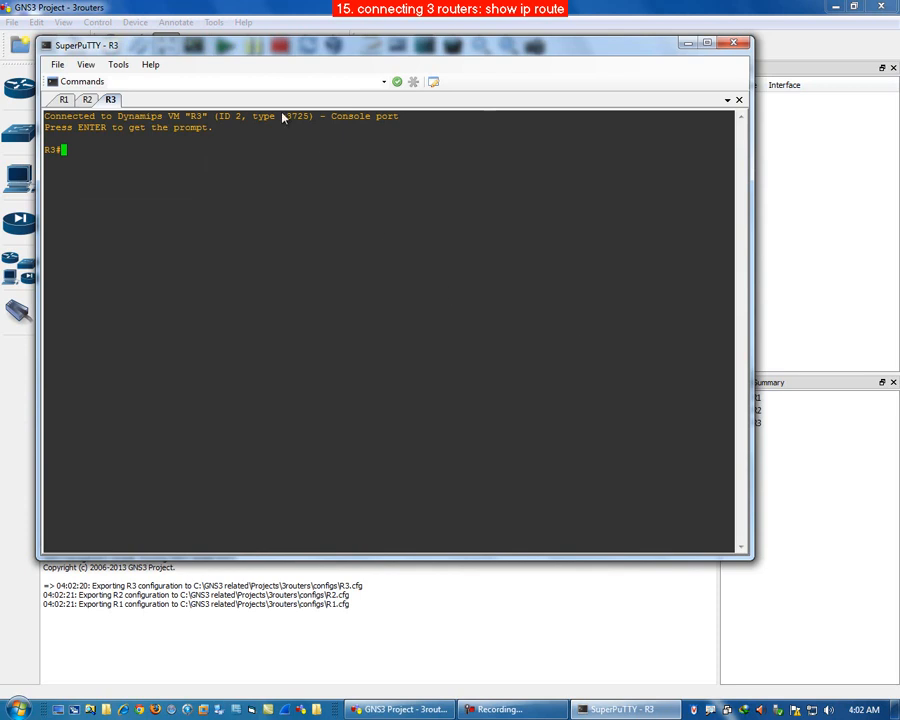
drag(275, 48, 296, 169)
drag(354, 155, 367, 339)
click(81, 395)
click(104, 395)
click(127, 395)
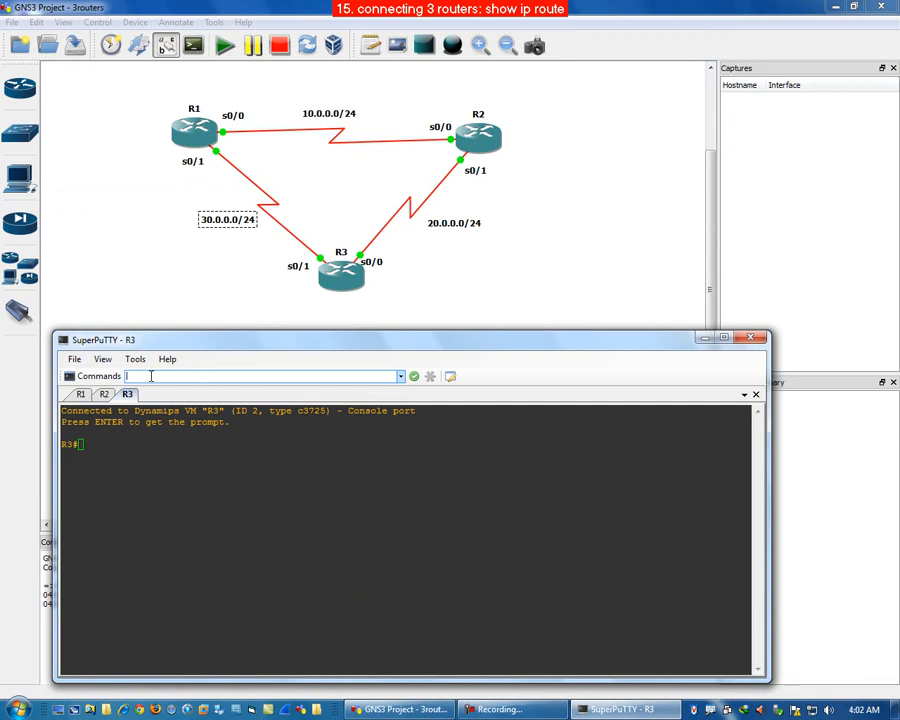
Step: Enter global configuration mode on the routers with config t
key(Return)
text(config t)
key(Return)
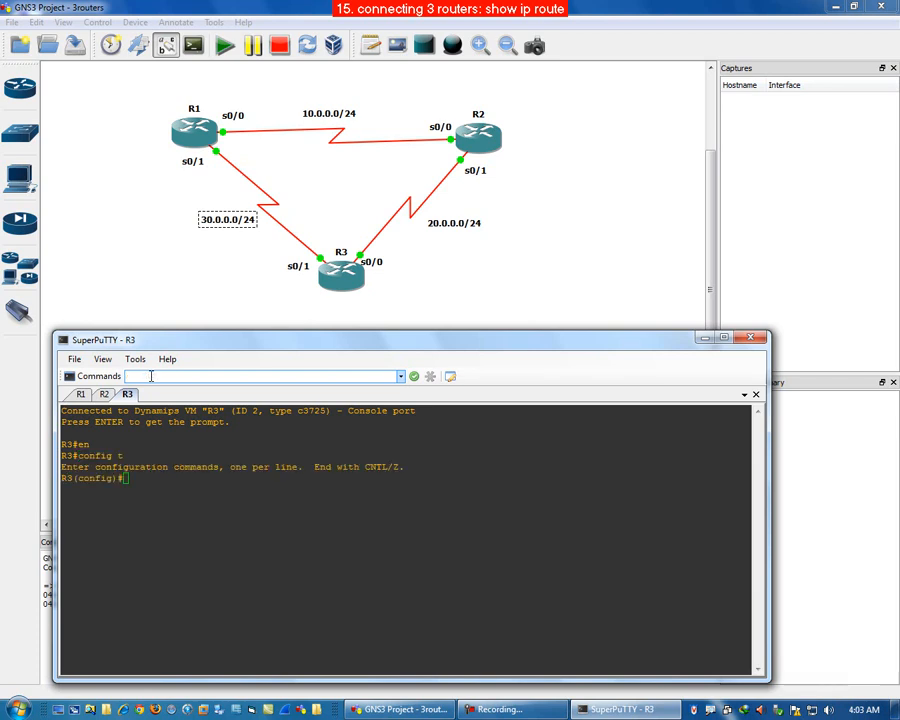
Step: Switch between the R1, R2 and R3 console tabs and return to R1's console
click(80, 396)
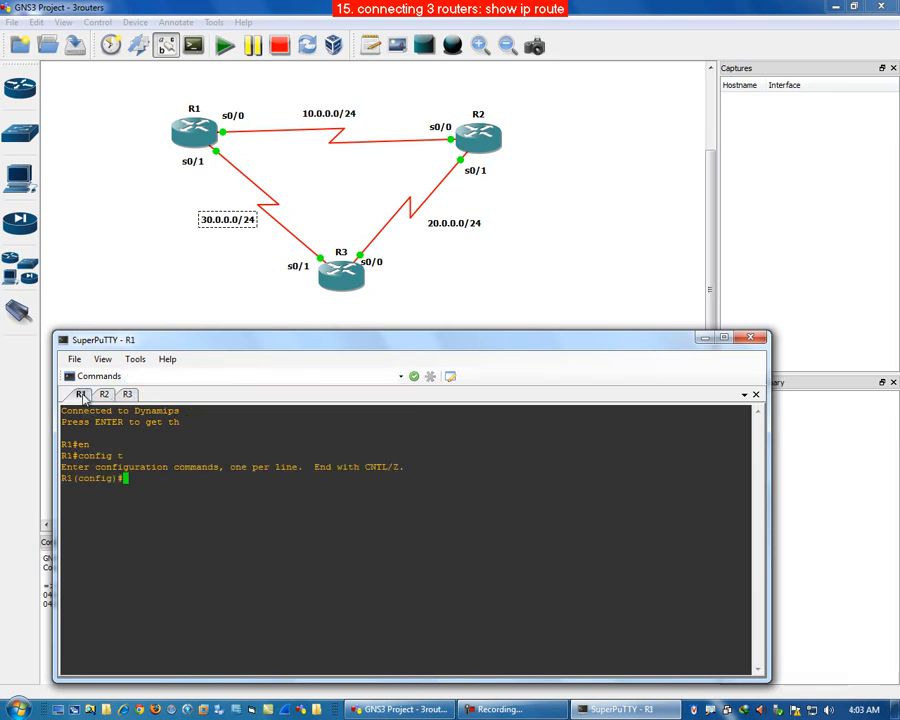
click(105, 396)
click(129, 396)
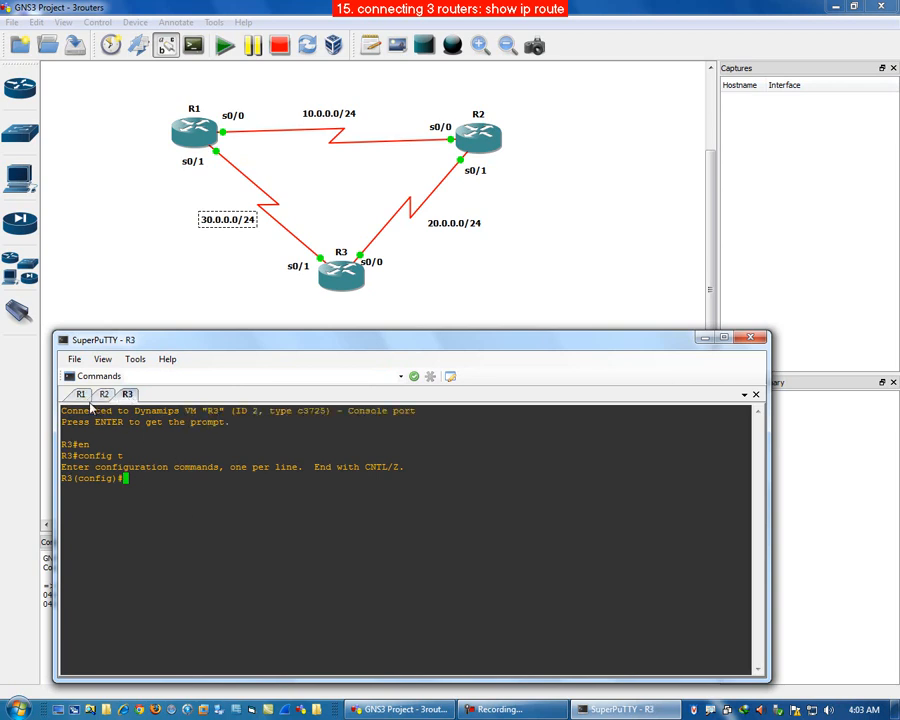
click(81, 395)
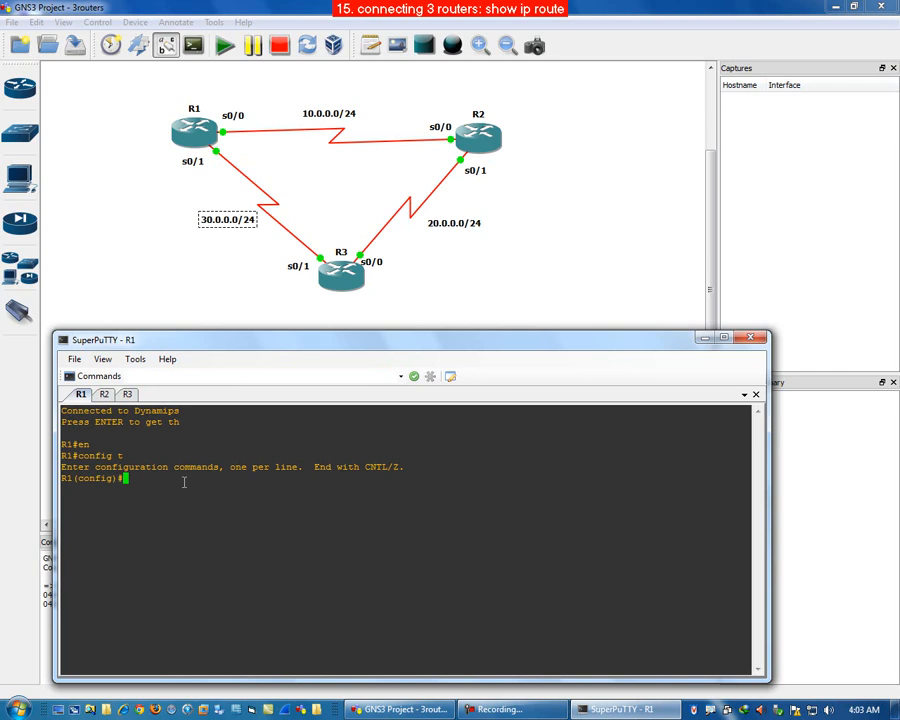
click(205, 132)
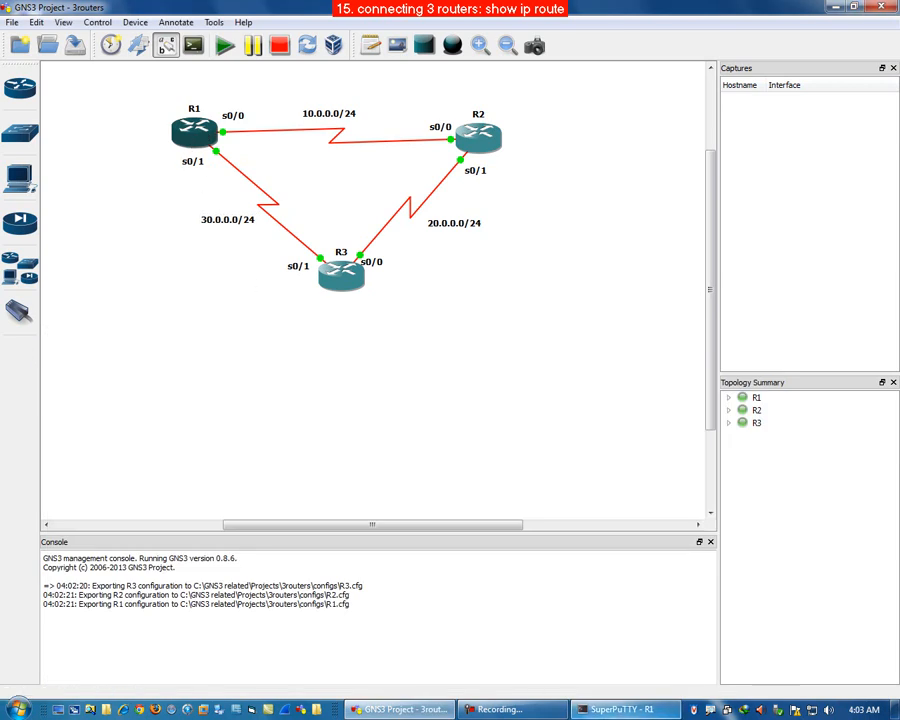
click(612, 709)
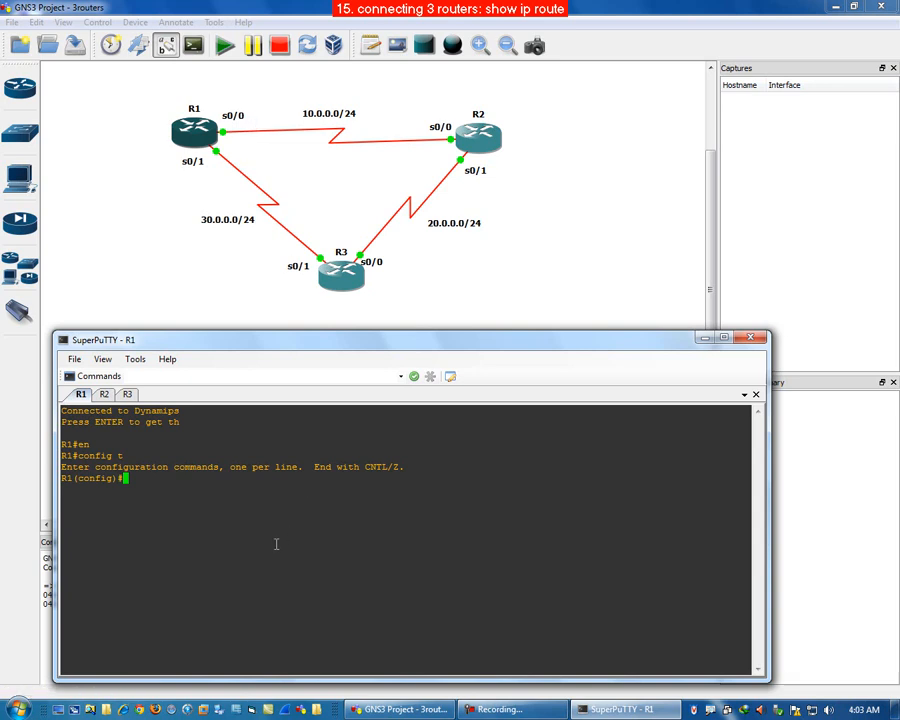
Step: On R1, assign 10.0.0.1 255.255.255.0 to interface s0/0 and enable it with no shut
text(int s0/0)
key(Return)
text(ip)
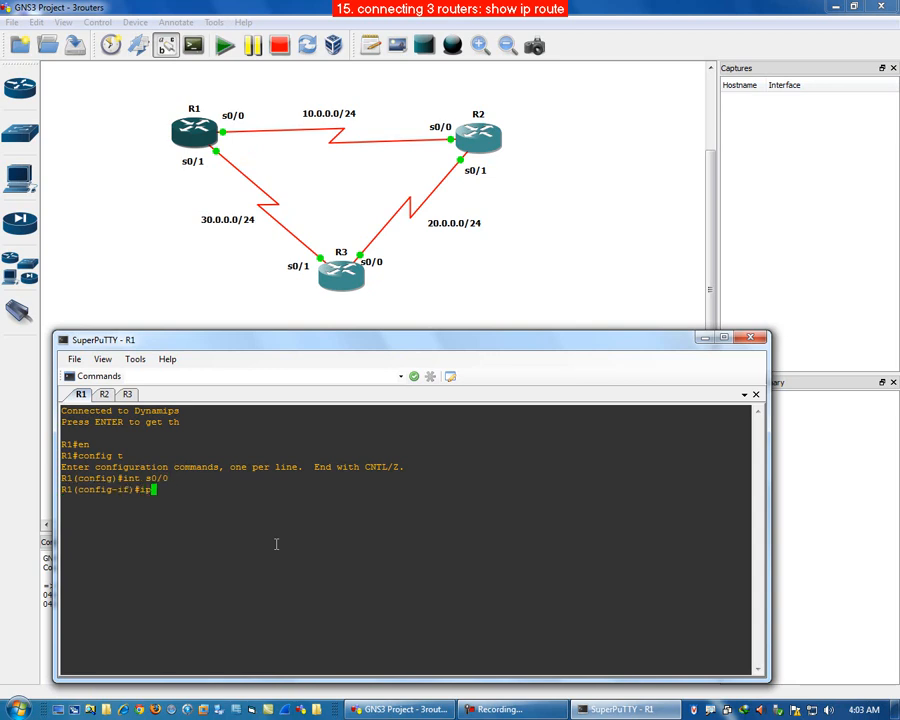
text( add 10.0.0.1 255.255.2555)
key(BackSpace)
text(.00)
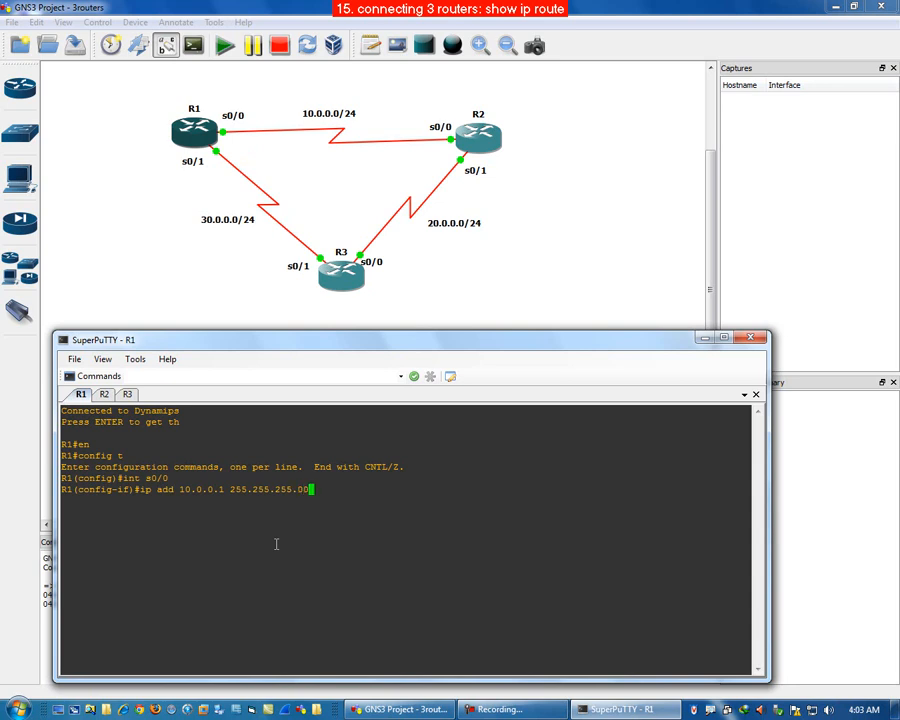
key(BackSpace)
key(Return)
text(no)
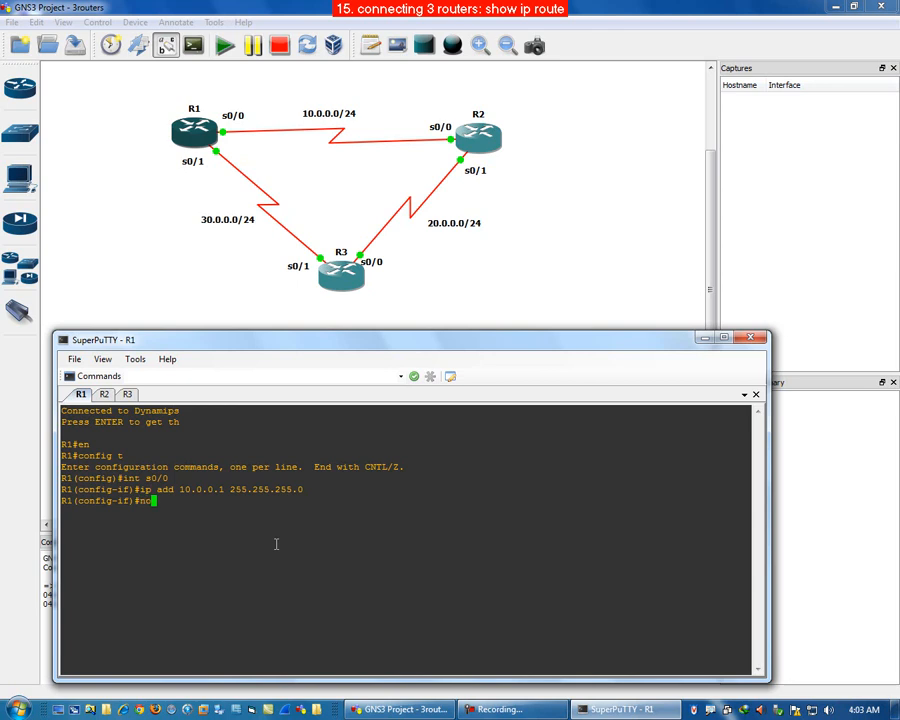
text( shut)
key(Return)
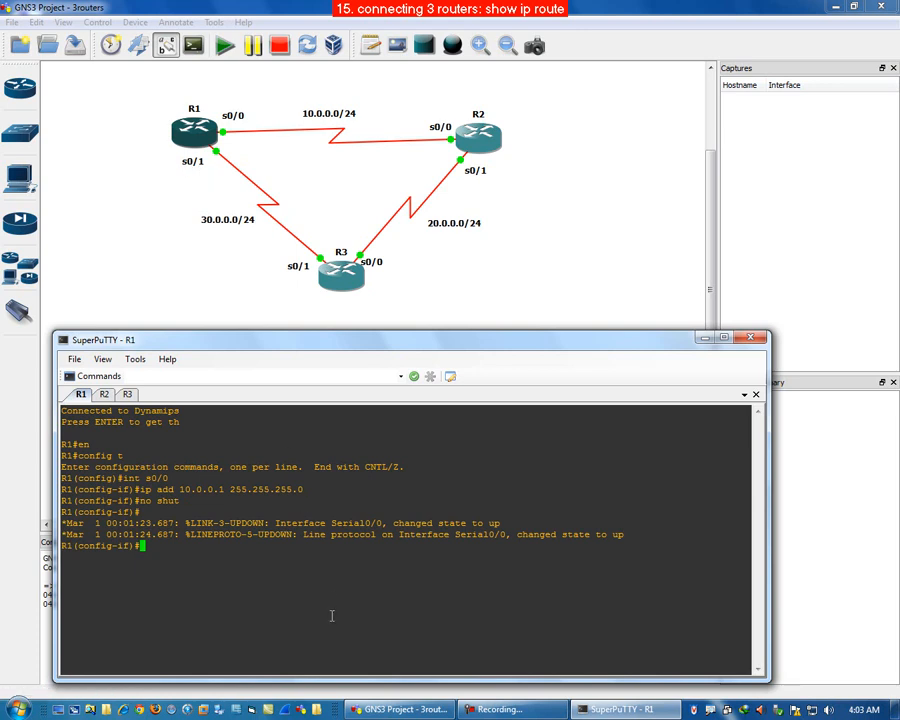
Step: Configure R1's interface s0/1 with 30.0.0.1 255.255.255.0 and enable it with no shut
key(Up)
key(Up)
key(Up)
key(BackSpace)
text(1)
key(Return)
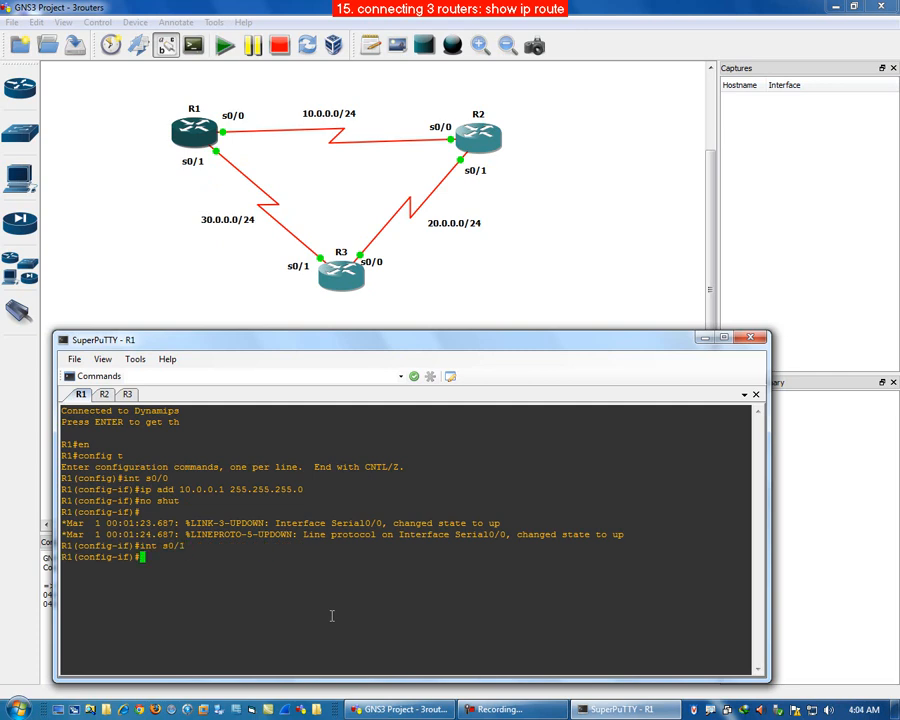
key(Up)
key(Up)
key(Up)
key(Left)
key(Left)
key(Left)
key(Left)
key(Left)
key(Left)
key(Left)
key(Left)
key(Left)
key(Left)
key(Left)
key(Left)
key(Left)
key(Left)
key(Left)
key(Left)
key(Left)
key(Left)
key(Left)
key(Left)
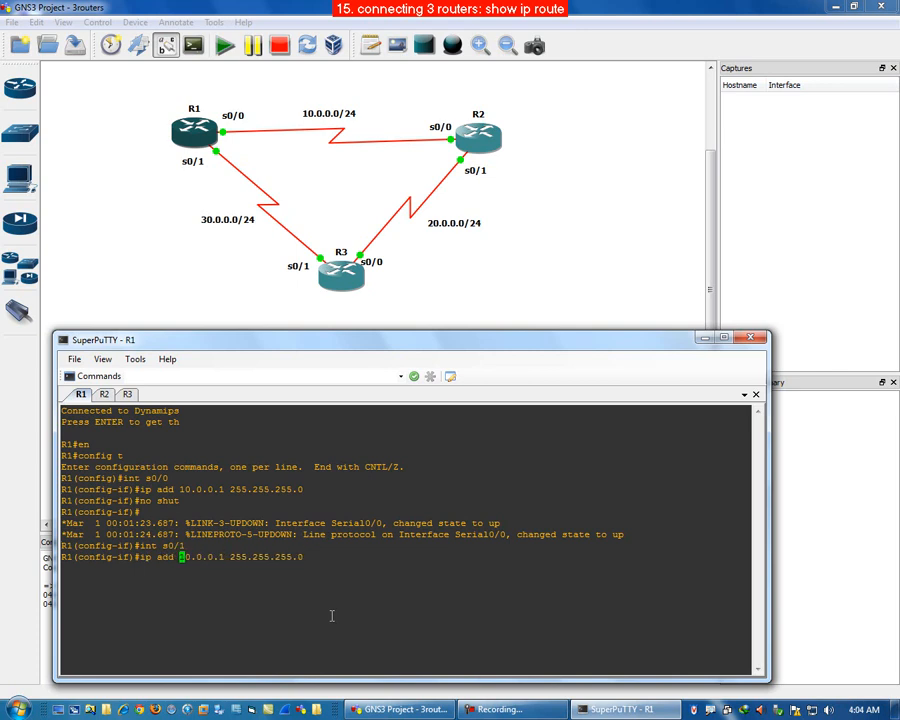
key(Delete)
text(3)
key(Return)
key(Up)
key(Up)
key(Up)
key(Return)
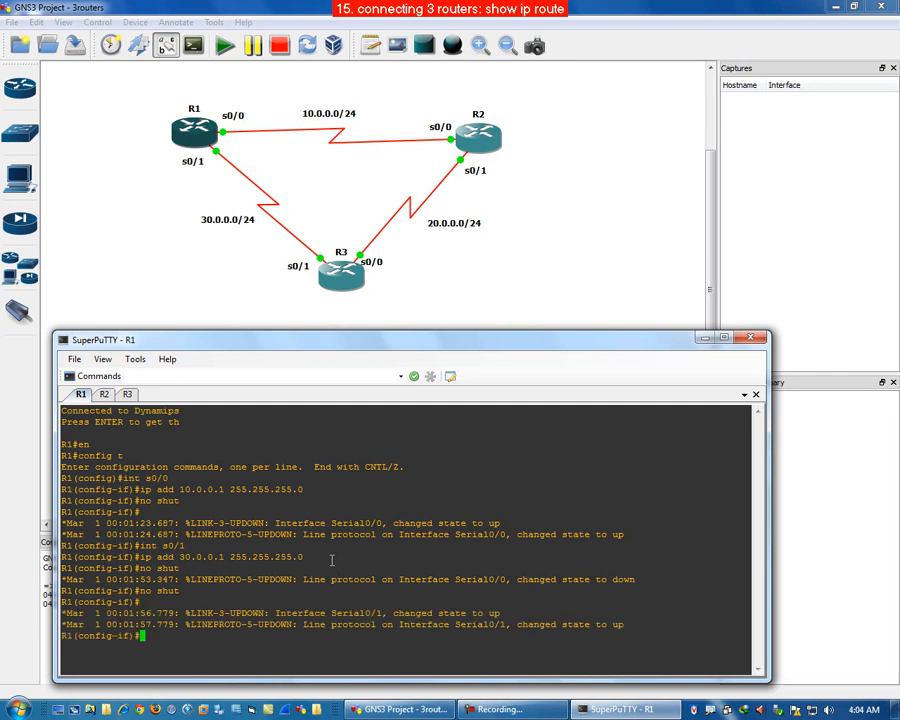
Step: Exit configuration mode on R1 and display the interface summary with show ip int brief
text(end)
key(Return)
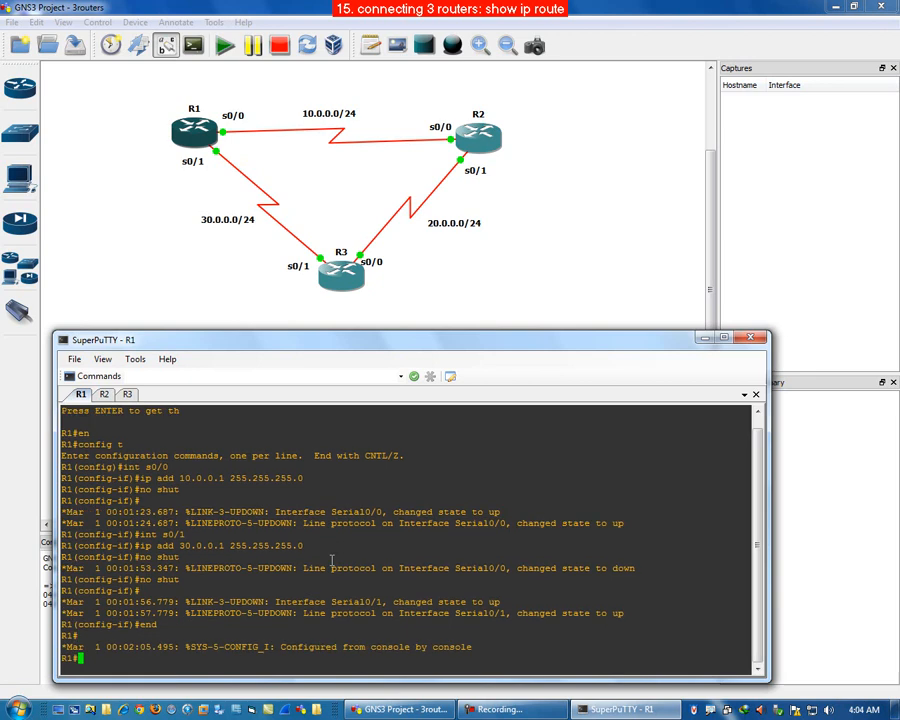
text(show ip int brief)
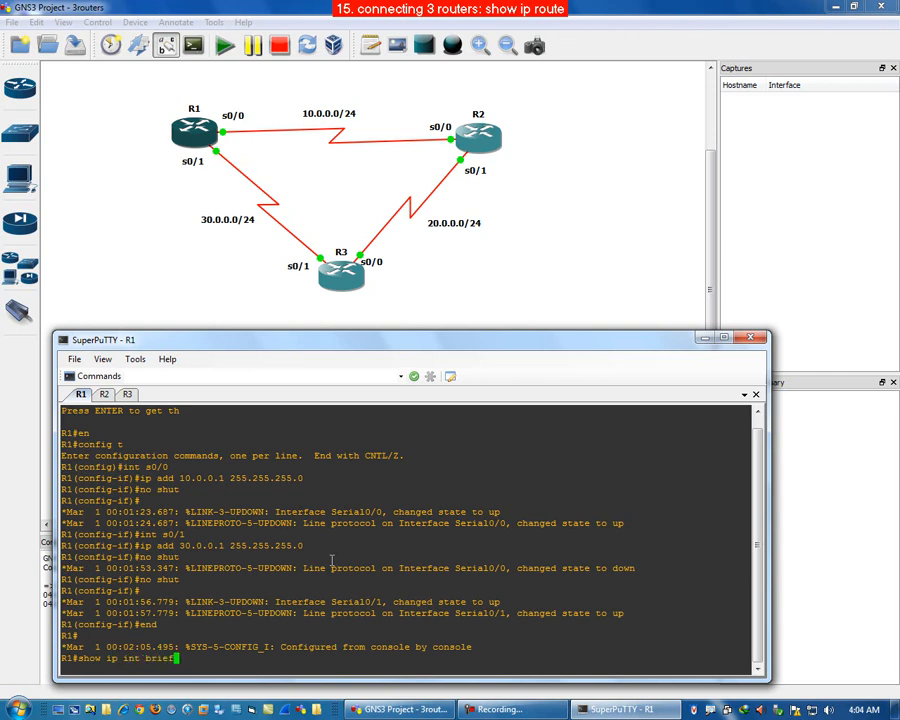
key(Return)
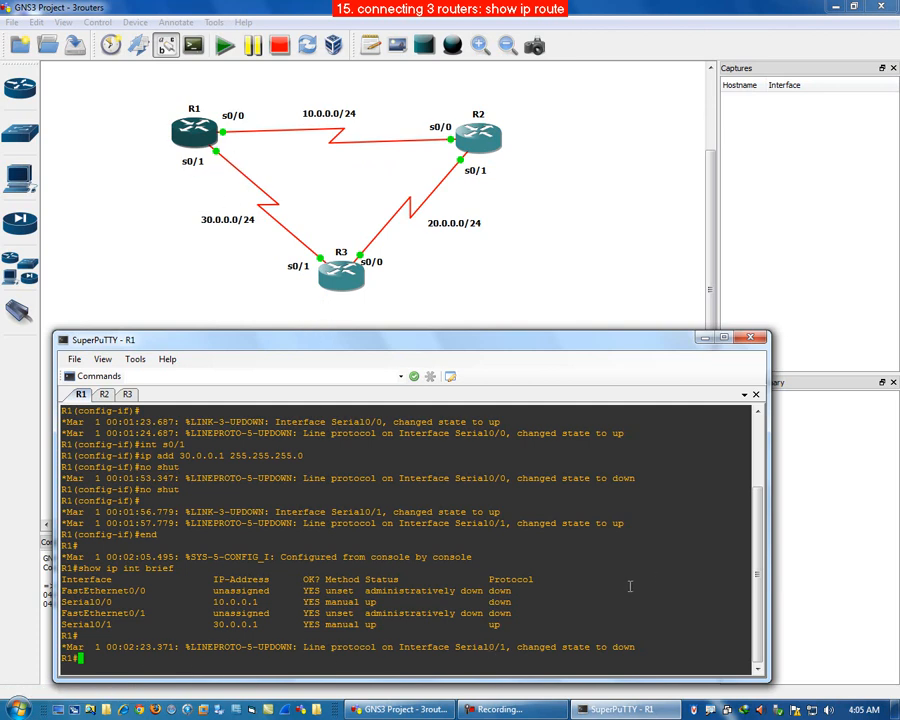
Step: Rerun show ip int brief on R1 to recheck its interfaces
drag(648, 649, 455, 648)
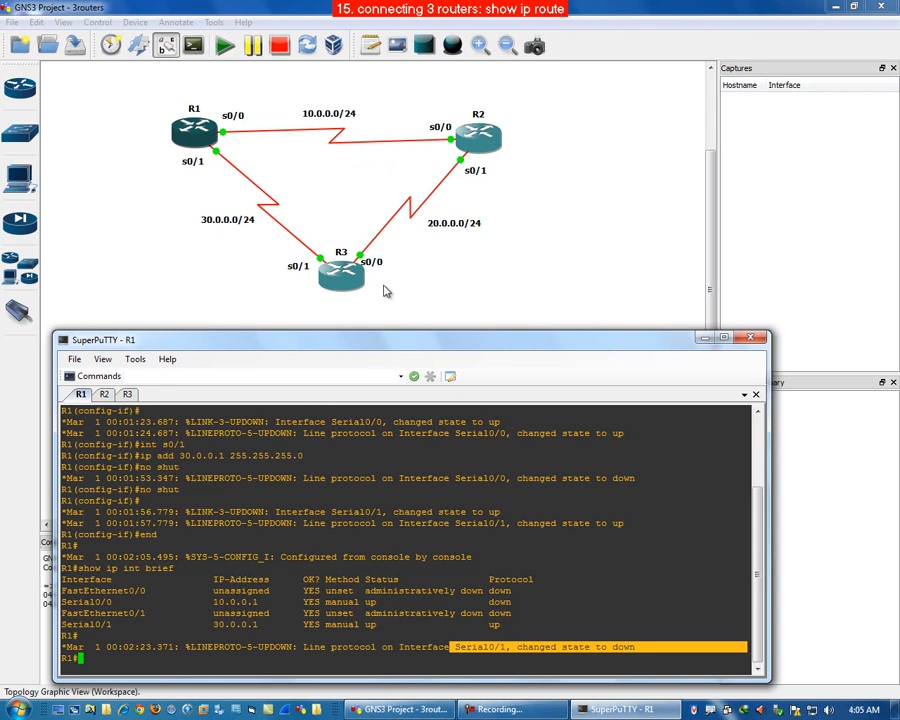
click(436, 296)
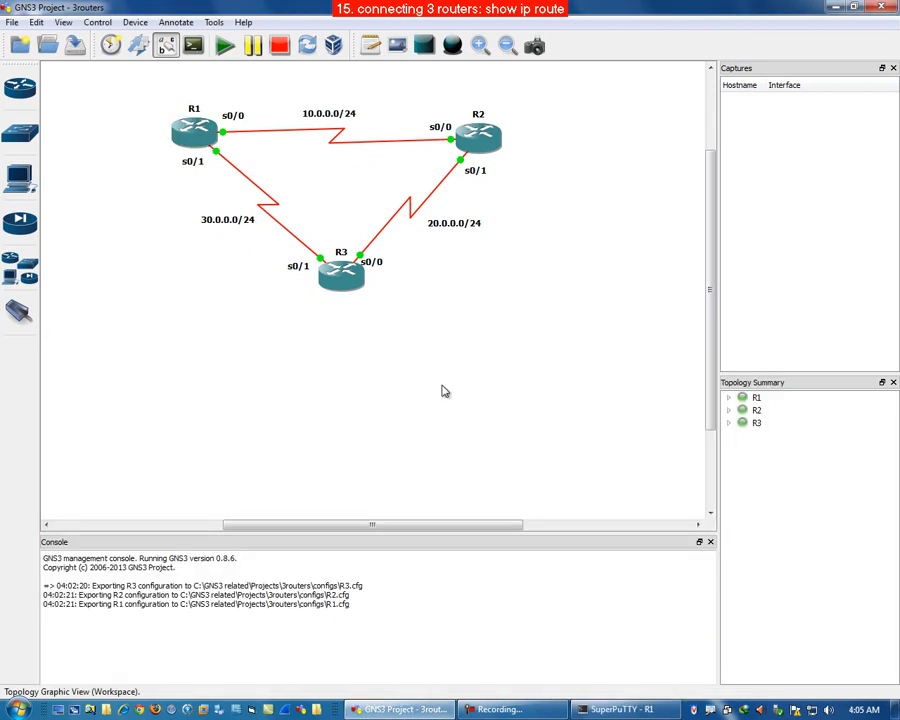
click(615, 709)
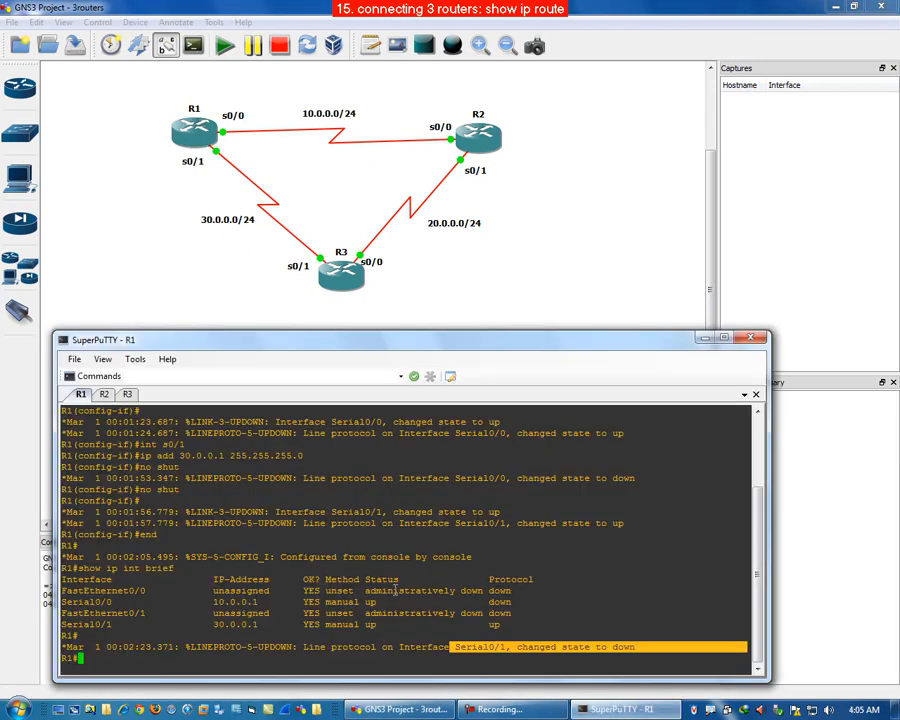
click(269, 660)
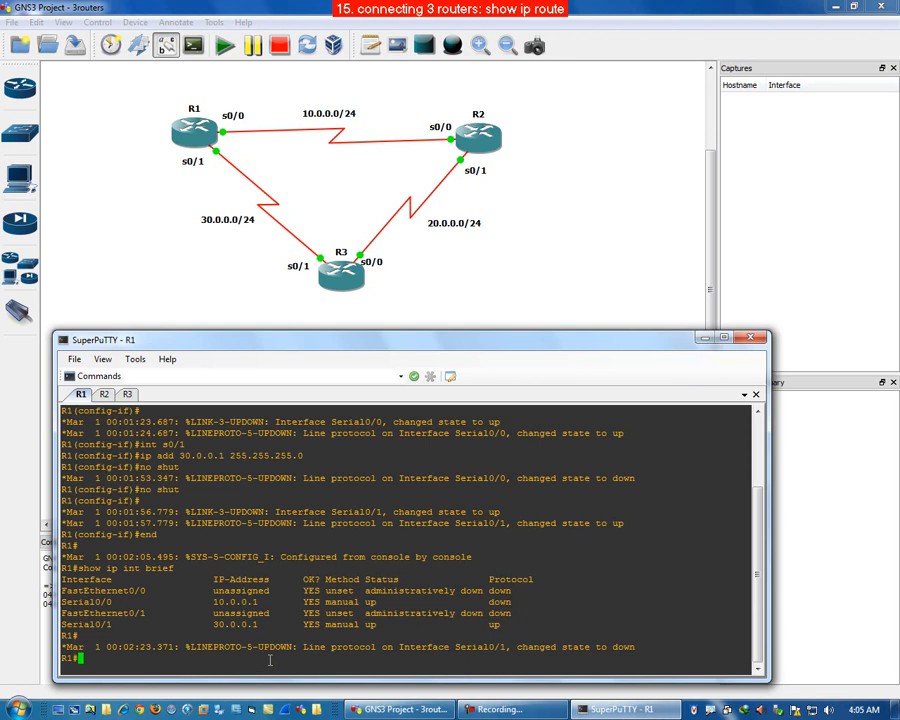
key(Up)
key(Return)
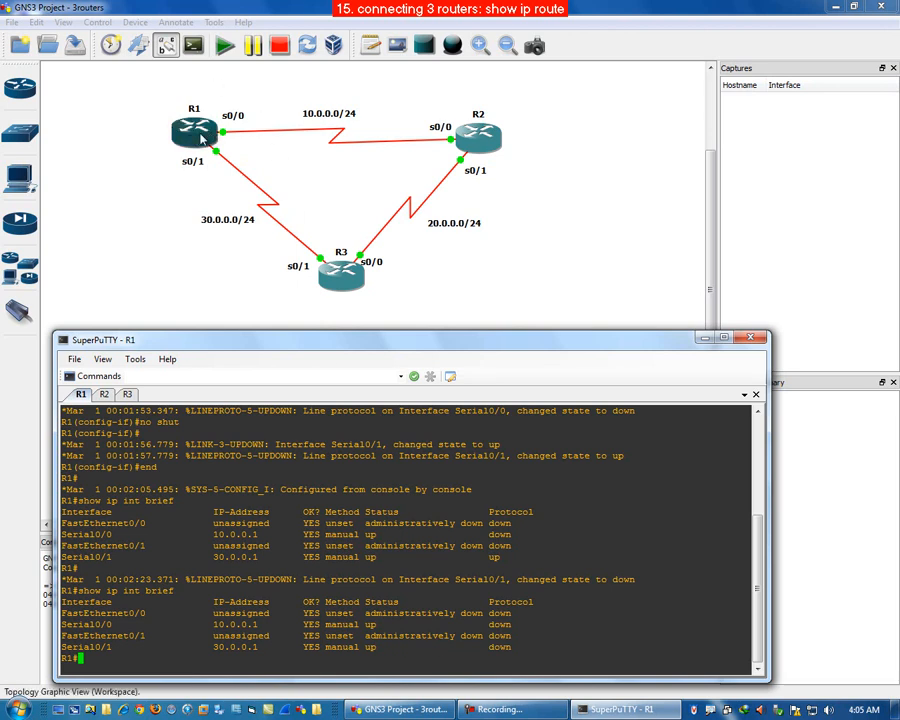
Step: On R2, assign 10.0.0.2 255.255.255.0 to interface s0/0 and enable it with no shut
click(104, 395)
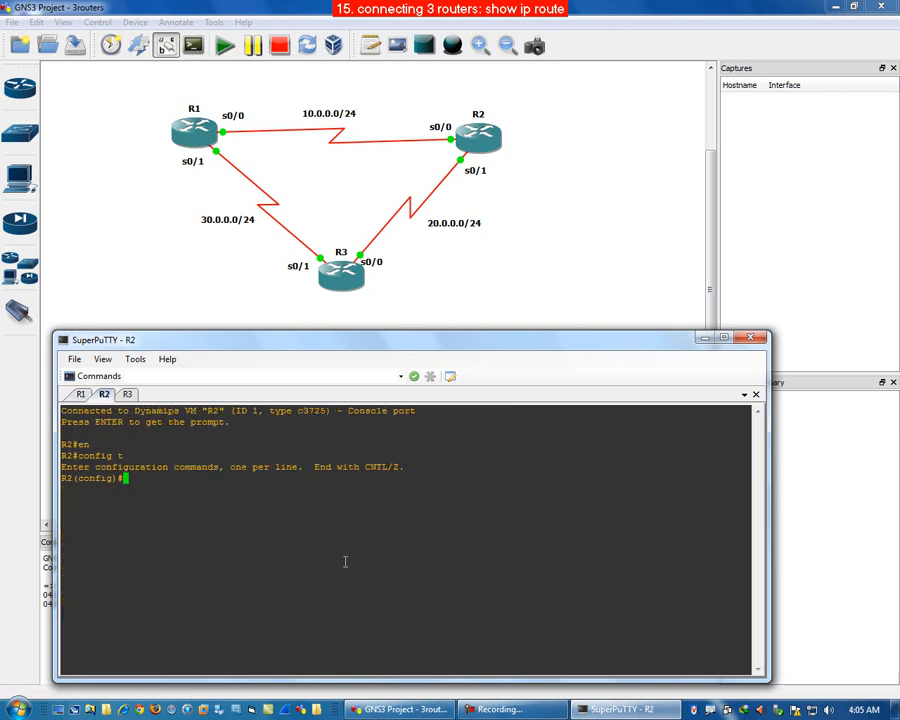
click(482, 140)
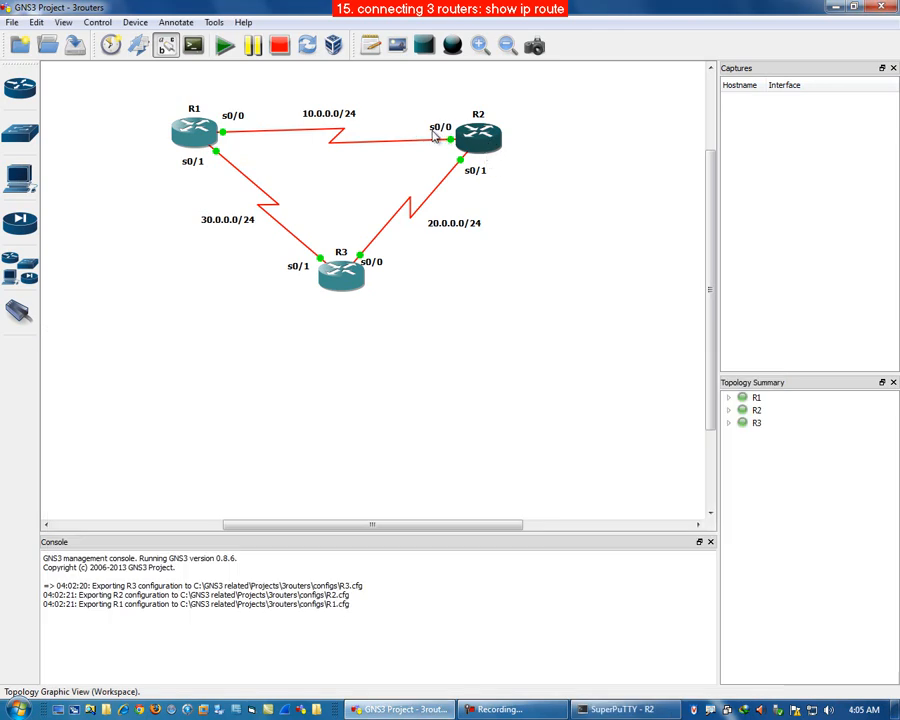
click(640, 712)
text(int s0/0)
key(Return)
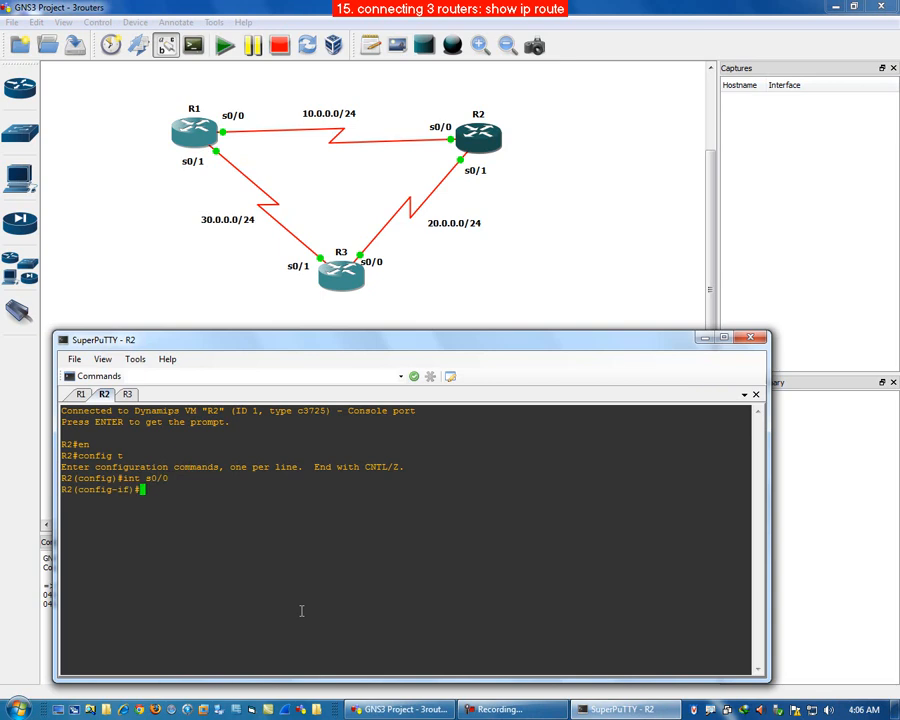
text(ip add 10.0.0.2 255.25)
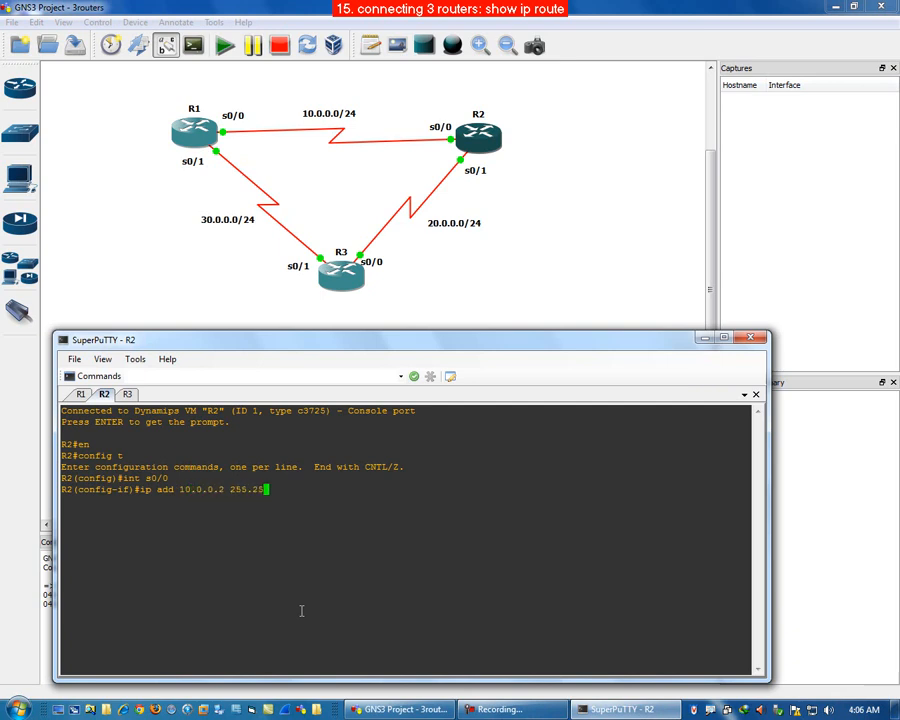
text(5.255.0)
key(Return)
text(no shut)
key(Return)
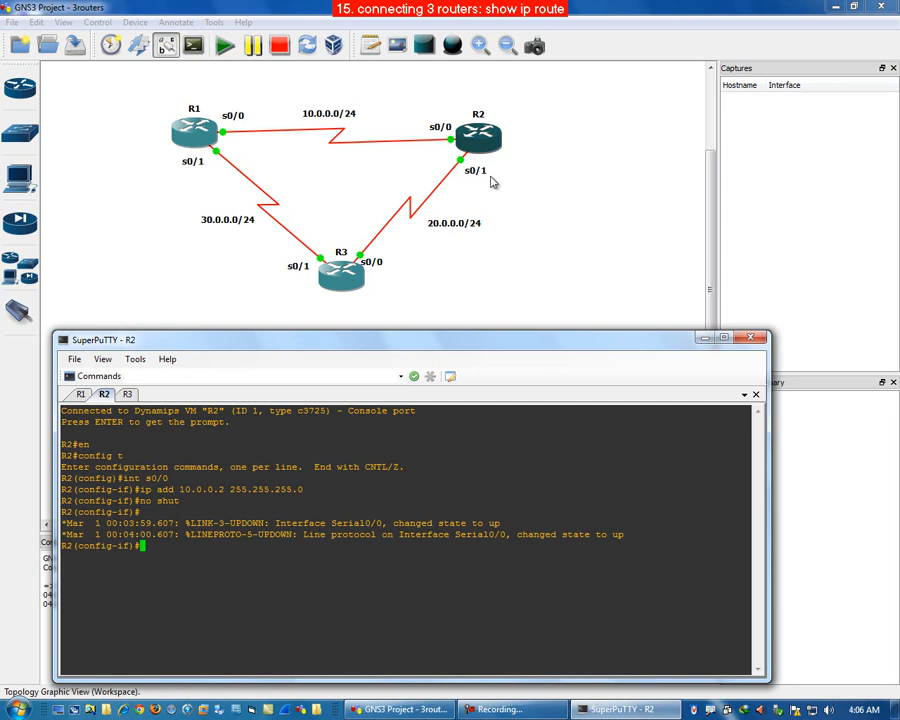
Step: Configure R2's interface s0/1 with 20.0.0.2 255.255.255.0 and enable it with no shut
text(int s0/1)
key(Return)
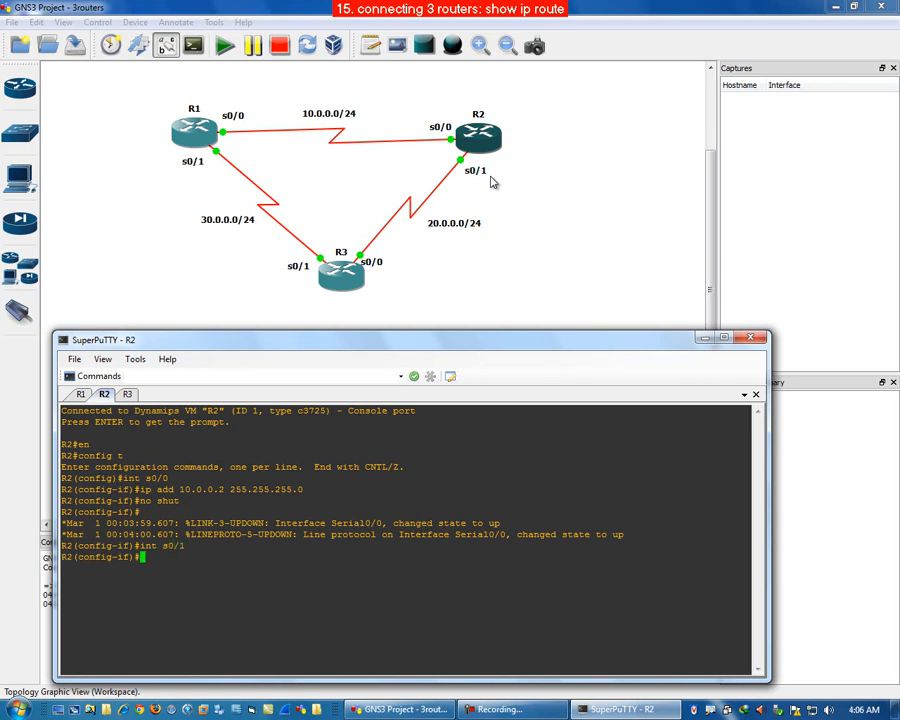
key(Up)
key(Up)
key(Up)
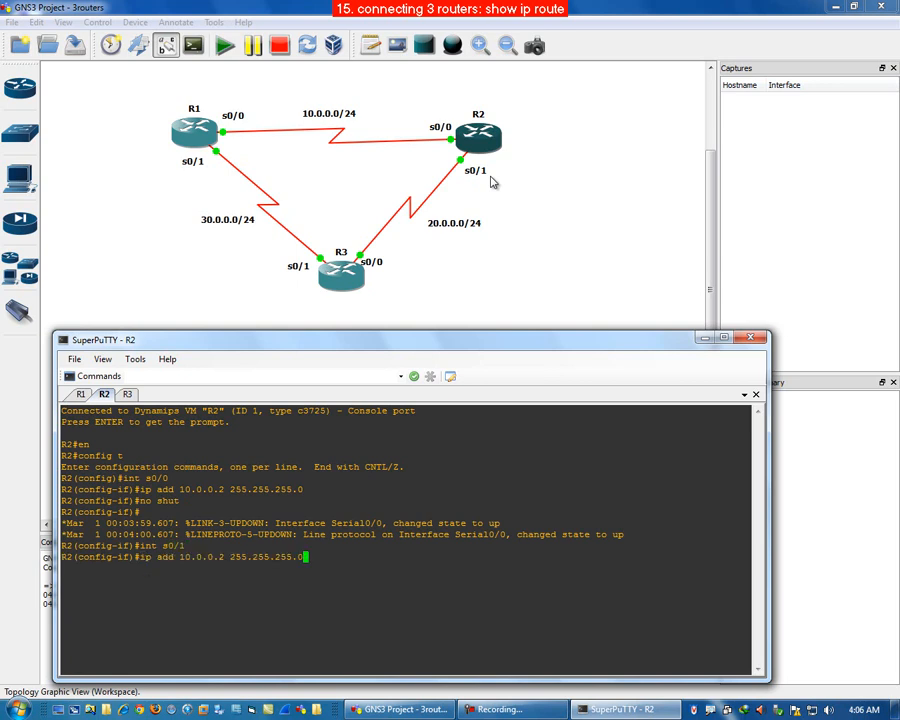
key(Left)
key(Left)
key(Left)
key(Left)
key(Left)
key(Left)
key(Left)
key(Left)
key(Left)
key(Left)
key(Left)
key(Left)
key(Left)
key(Left)
key(Left)
key(Left)
key(Left)
key(Left)
key(Left)
key(Left)
key(Left)
key(BackSpace)
text(2)
key(Return)
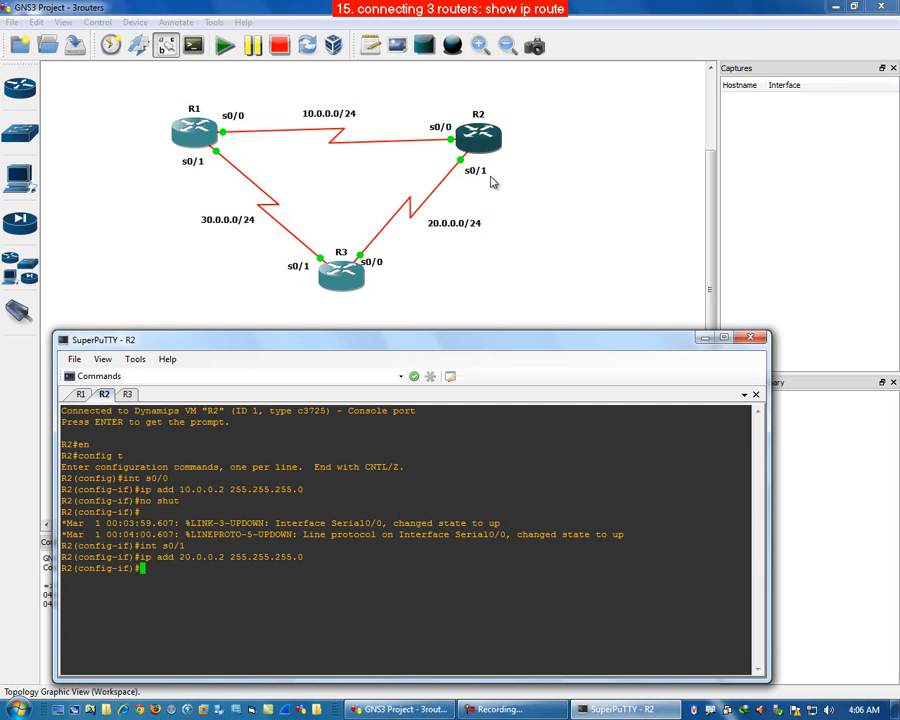
key(Up)
key(Up)
key(Up)
key(Return)
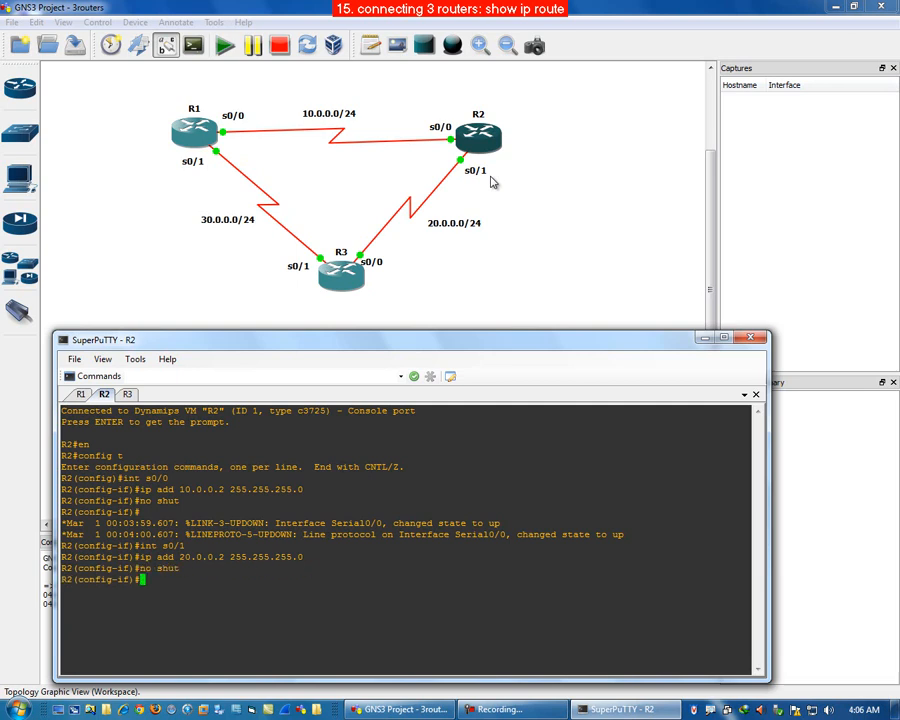
Step: Exit configuration mode on R2 and display its interface summary with show ip int brief
text(end)
key(Return)
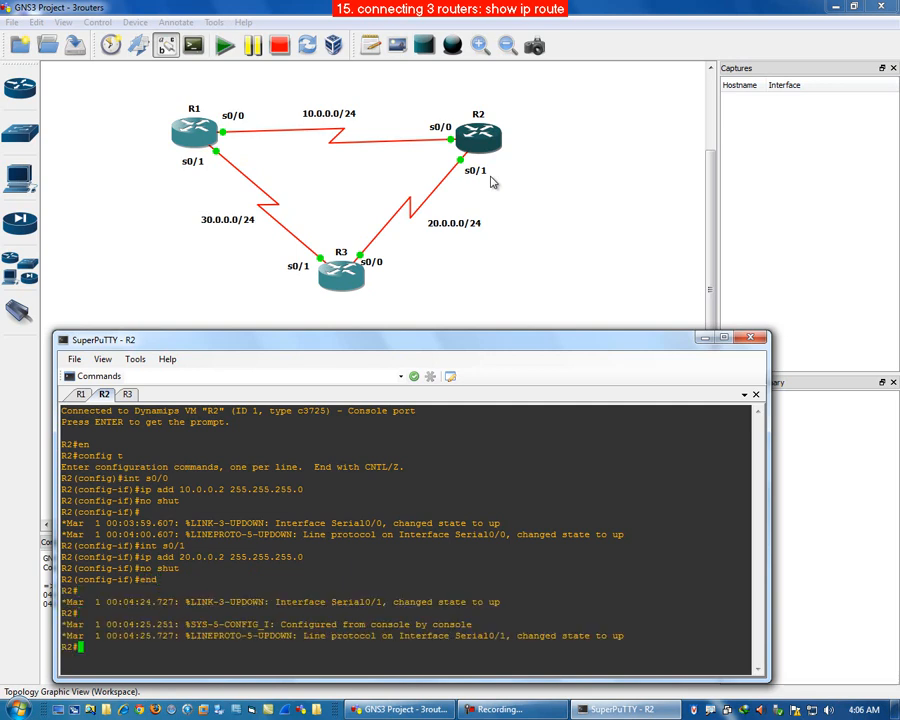
text(show ip int brief)
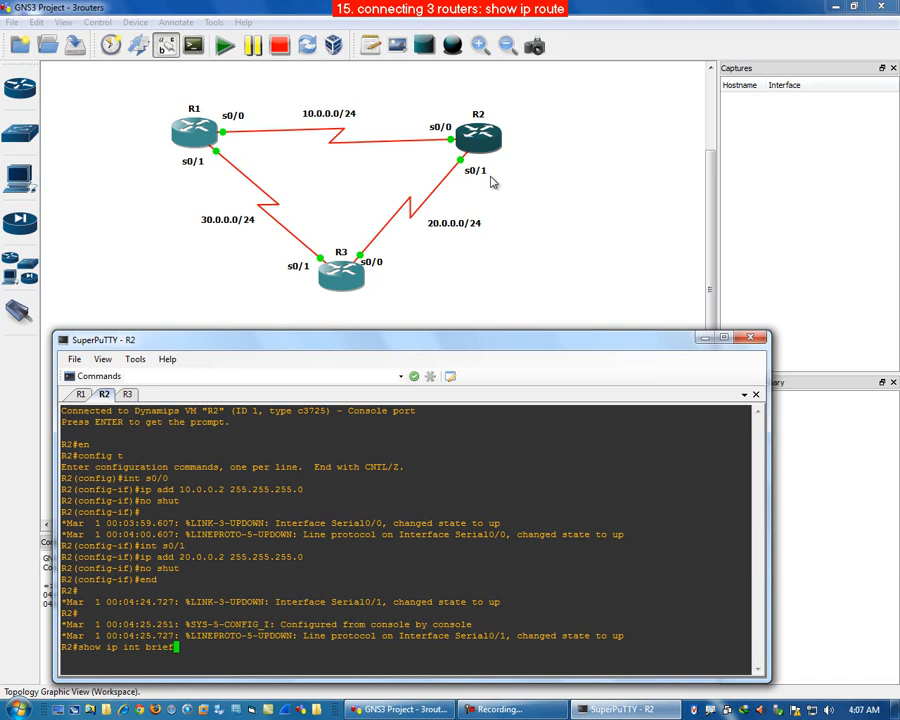
key(Return)
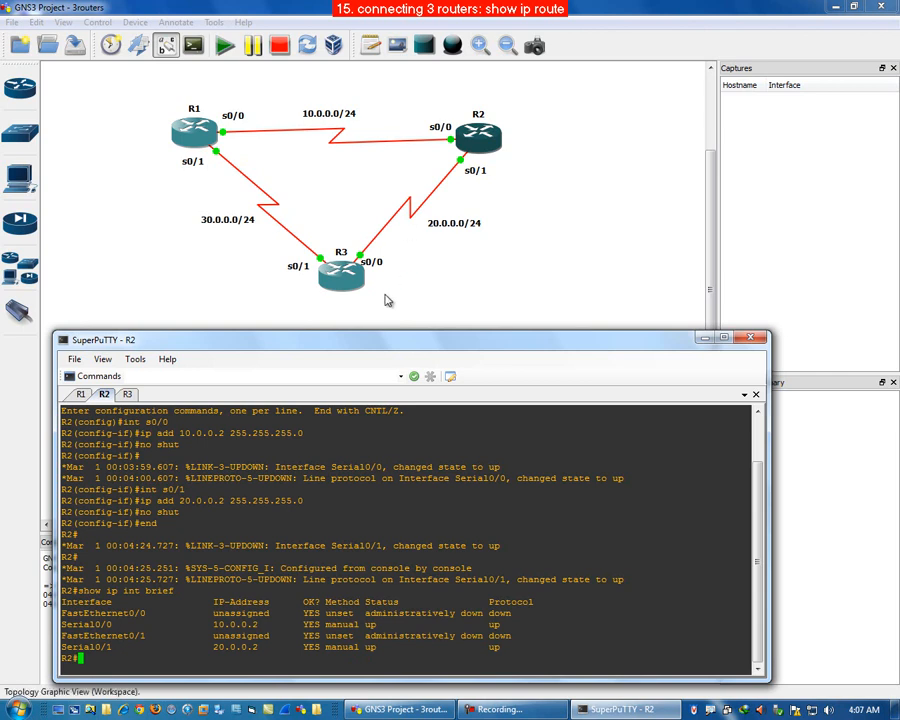
Step: Move R3's label below the router in the topology and bring the terminal back
click(343, 257)
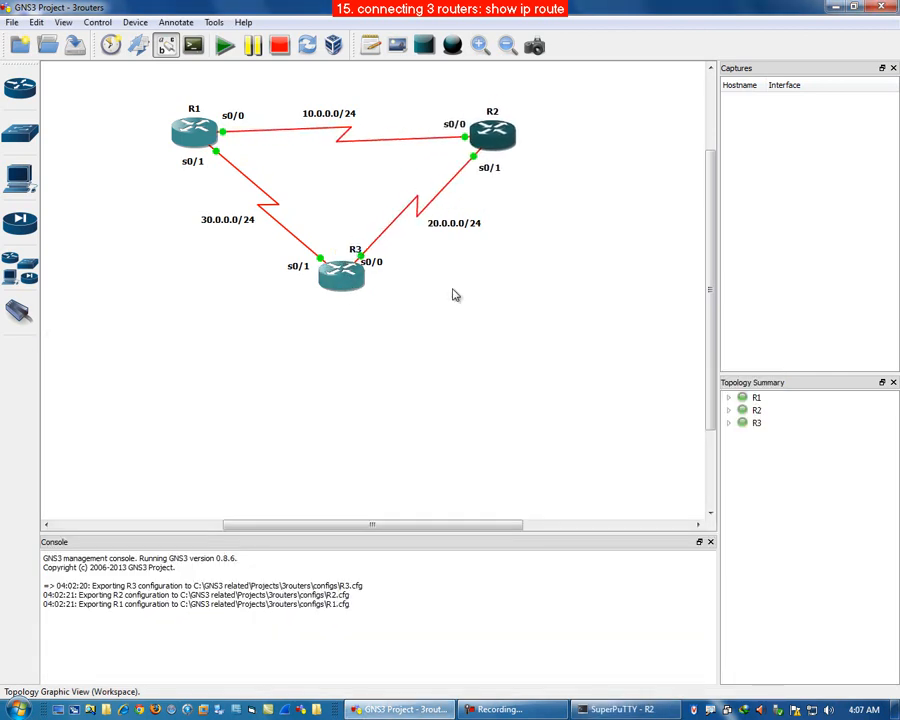
drag(355, 254, 342, 302)
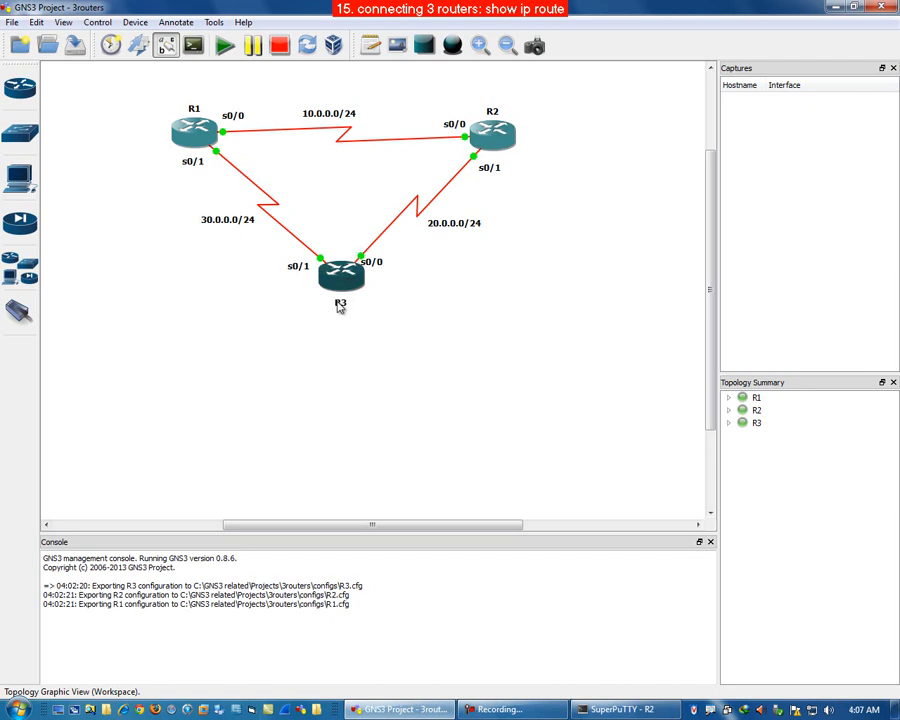
click(624, 710)
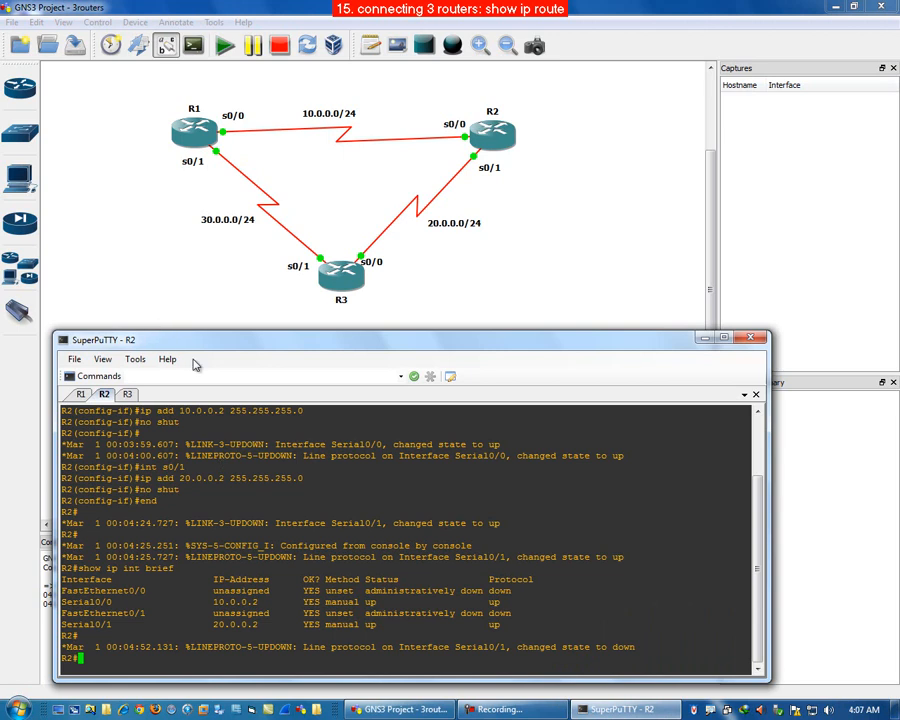
Step: On R3, assign 20.0.0.3 255.255.255.0 to interface s0/0 and enable it with no shut
click(127, 394)
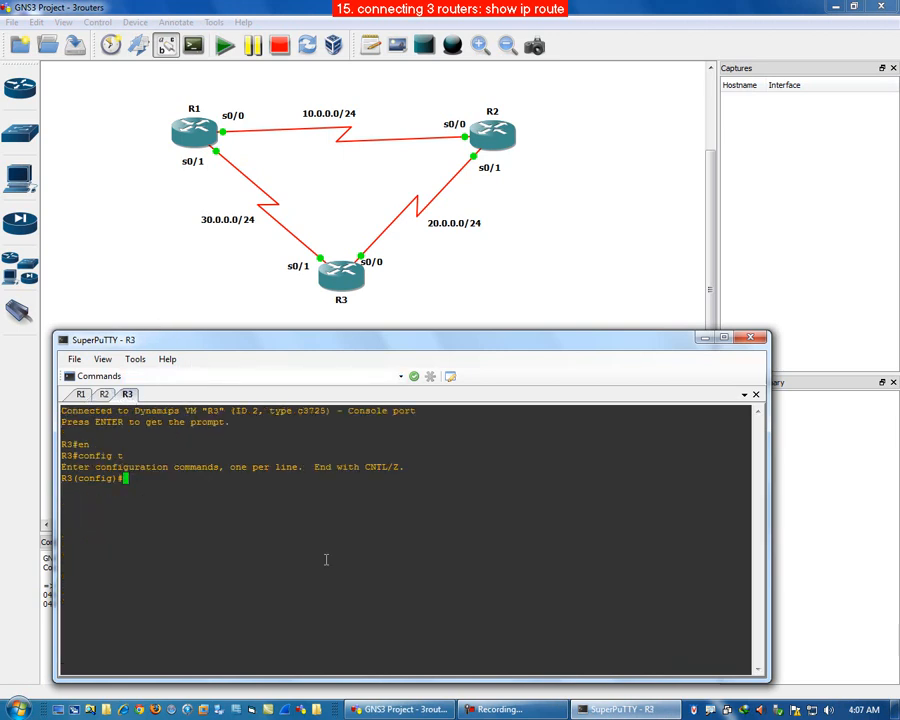
text(int)
text(s0/0)
key(Return)
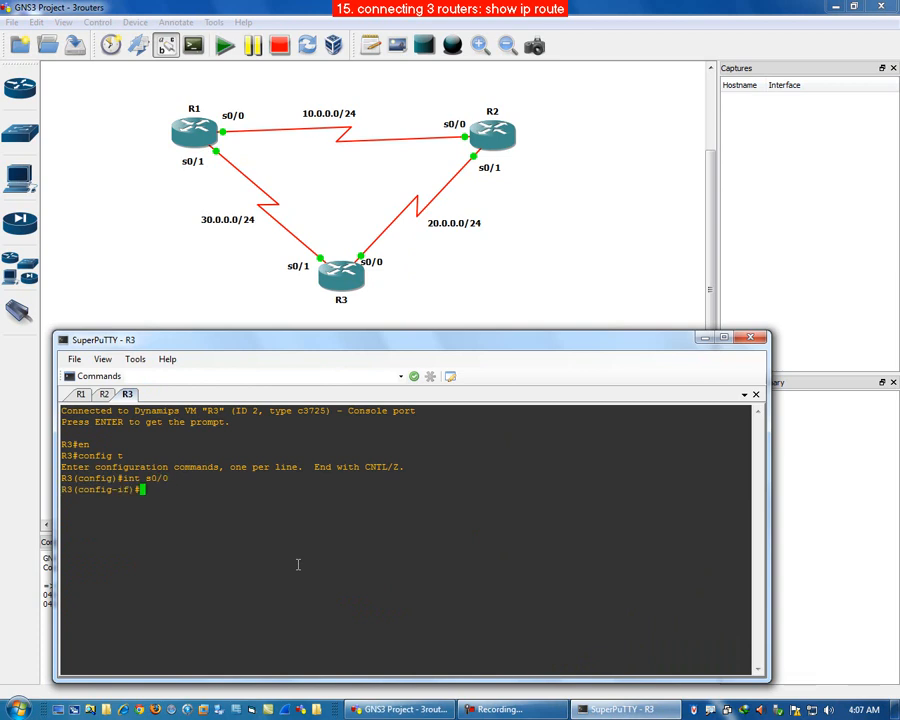
text(ip add 20.0.0.3 255.255.255.0)
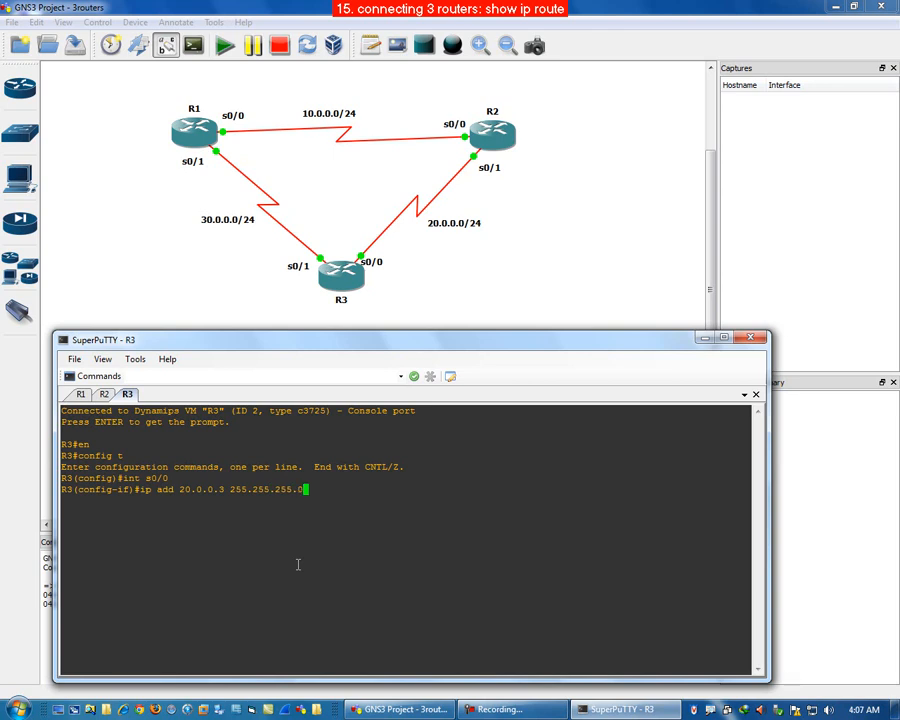
key(Return)
text(no shut)
key(Return)
text(no shut)
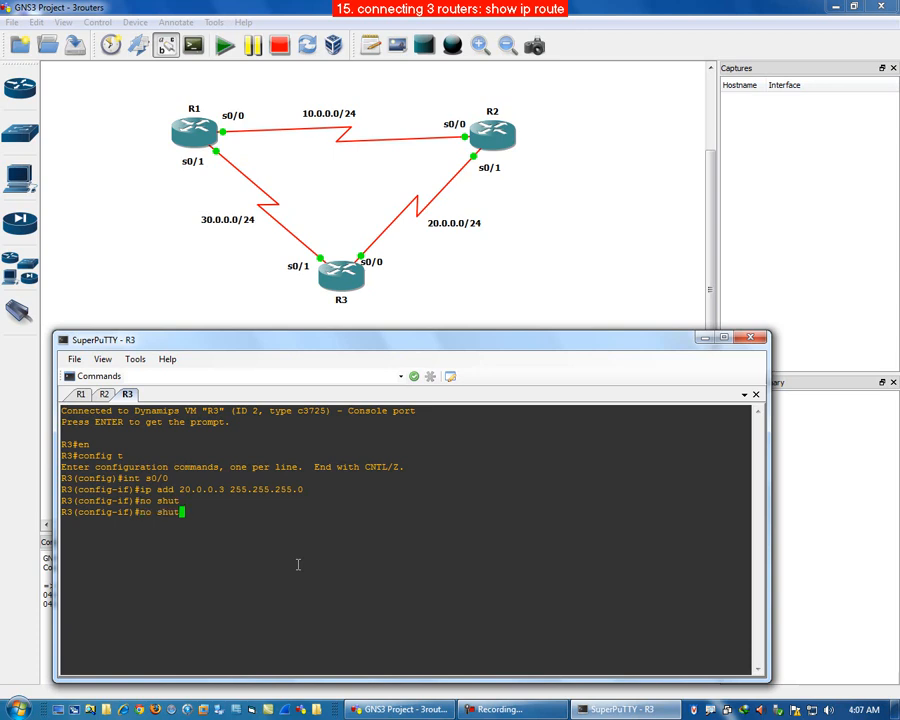
Step: Enter configuration mode for R3's interface s0/1 by editing a recalled command
key(Up)
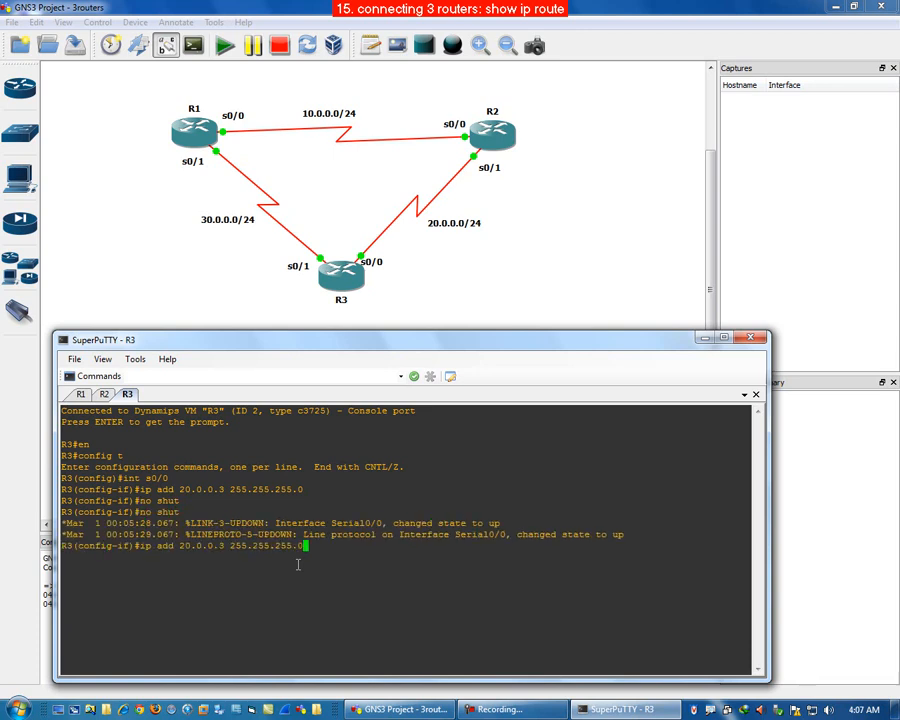
key(Up)
click(640, 710)
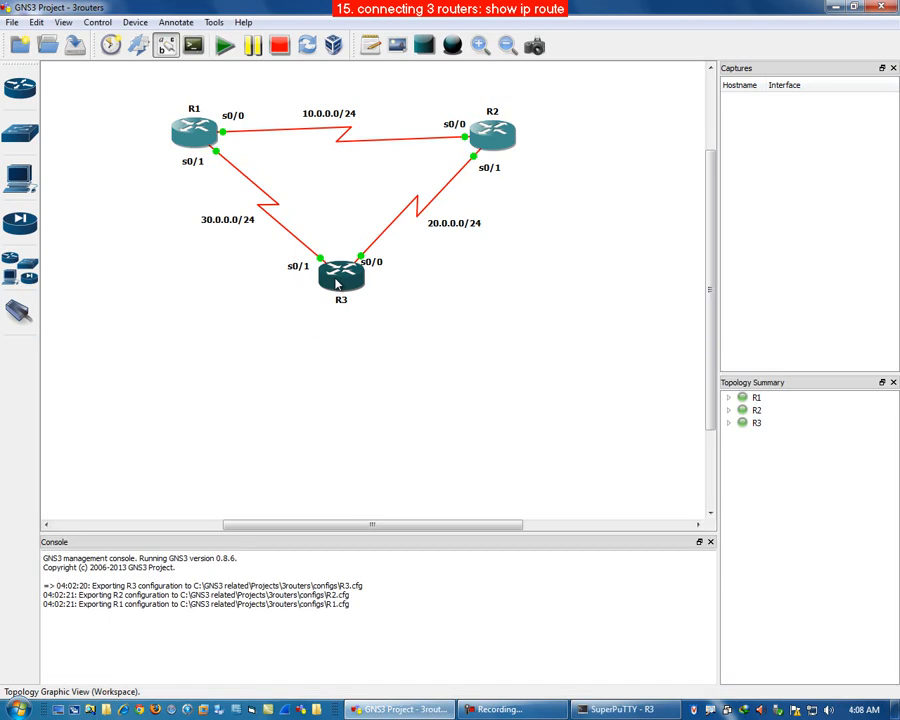
click(648, 716)
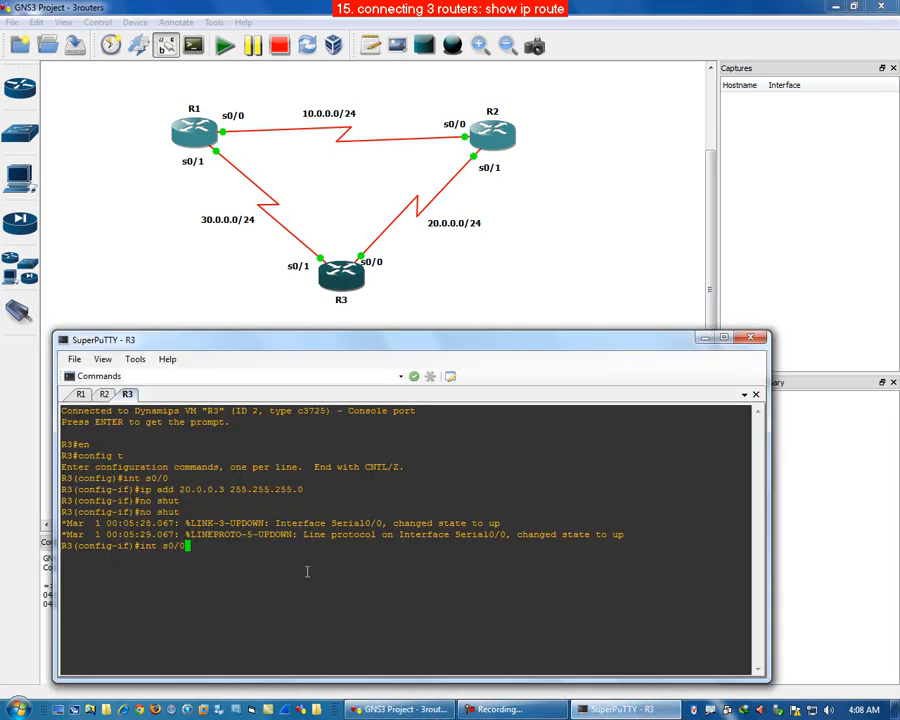
key(BackSpace)
text(1)
key(Return)
Step: Assign 30.0.0.3 255.255.255.0 to R3's interface s0/1 and enable it with no shut
text(ip add 20.0.0.3 255.255.255.0)
key(Left)
key(Left)
key(Left)
key(Left)
key(Left)
key(Left)
key(Left)
key(Left)
key(Left)
key(Left)
key(Left)
key(Left)
key(Left)
key(Left)
key(Left)
key(Left)
key(Left)
key(Left)
key(Left)
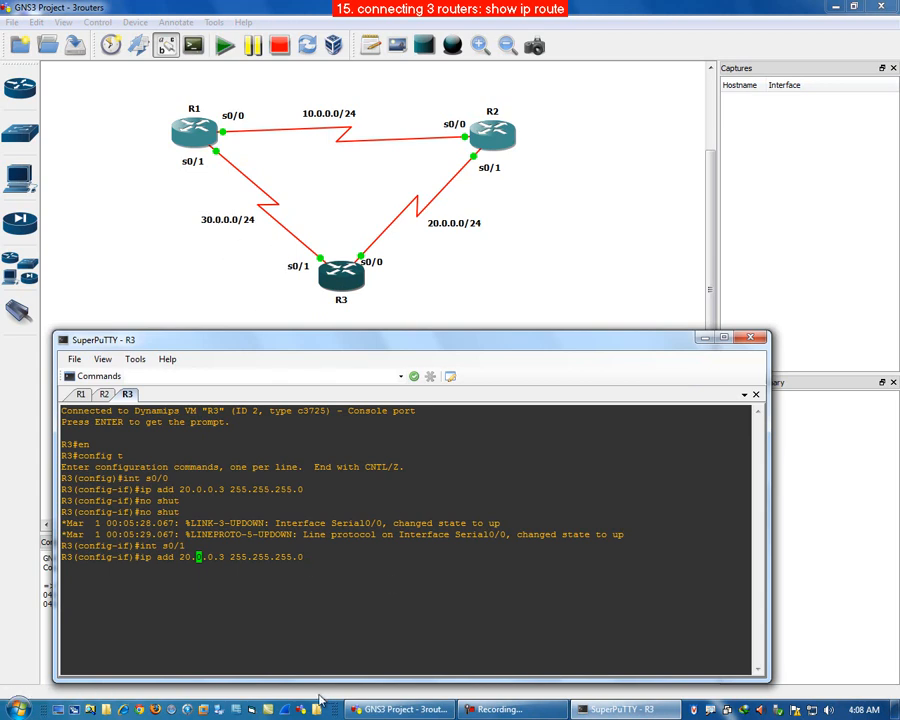
key(Left)
key(Left)
key(Left)
key(Delete)
key(BackSpace)
key(BackSpace)
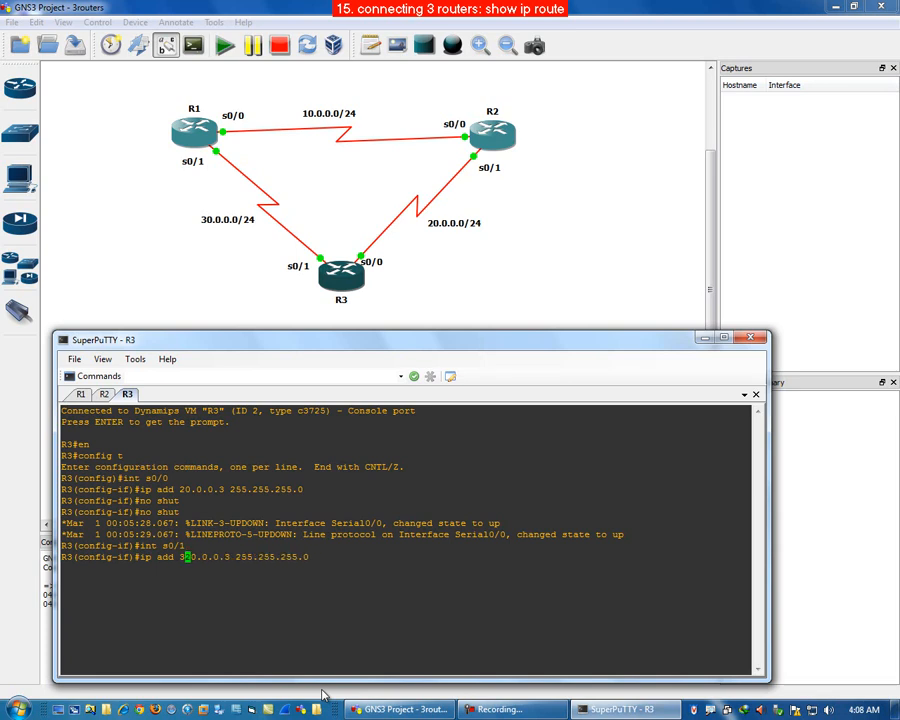
key(ctrl+d)
key(Return)
text(no shut)
key(Return)
Step: Exit configuration mode on R3 and display the interface summary with show ip int brief
text(end)
key(Return)
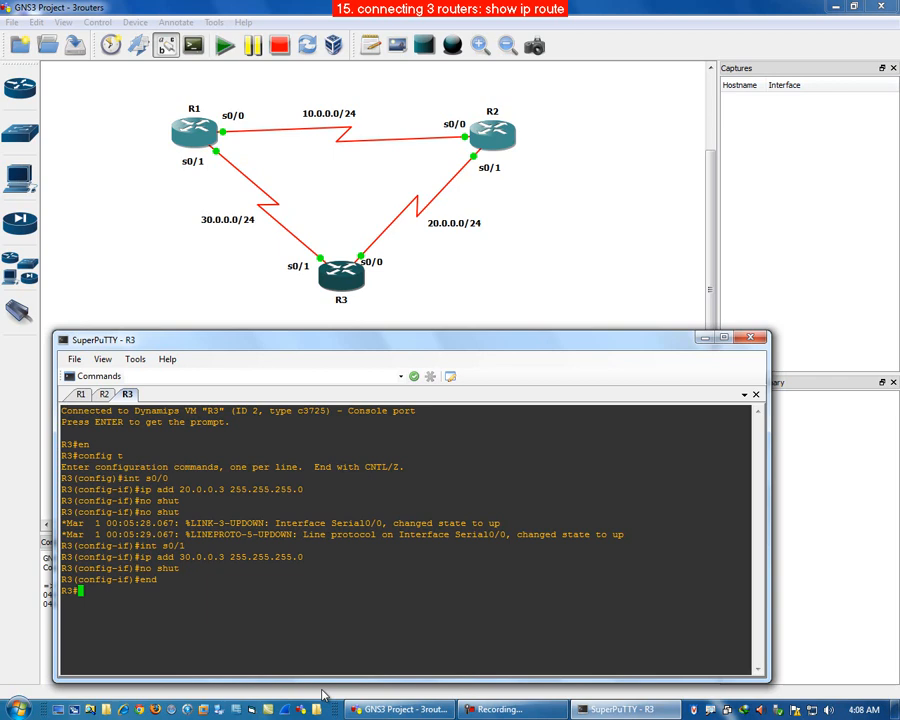
text(show ip int brief)
key(Return)
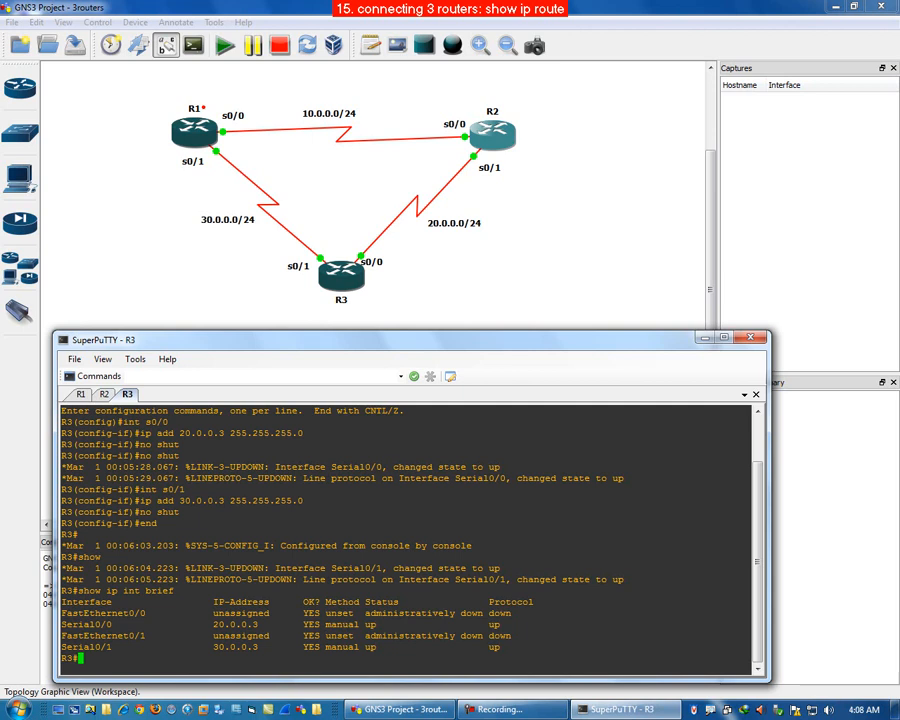
Step: Switch to R1 and ping 10.0.0.2 to test the link to R2
mouse_move(204, 107)
mouse_down()
mouse_move(227, 90)
mouse_move(359, 78)
mouse_move(447, 107)
mouse_up()
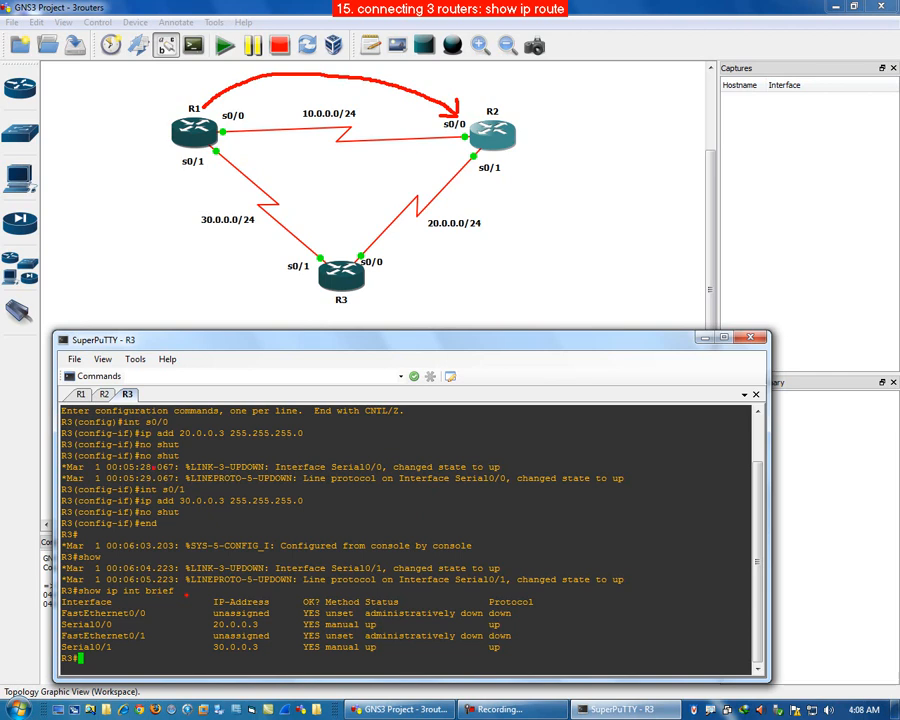
click(80, 395)
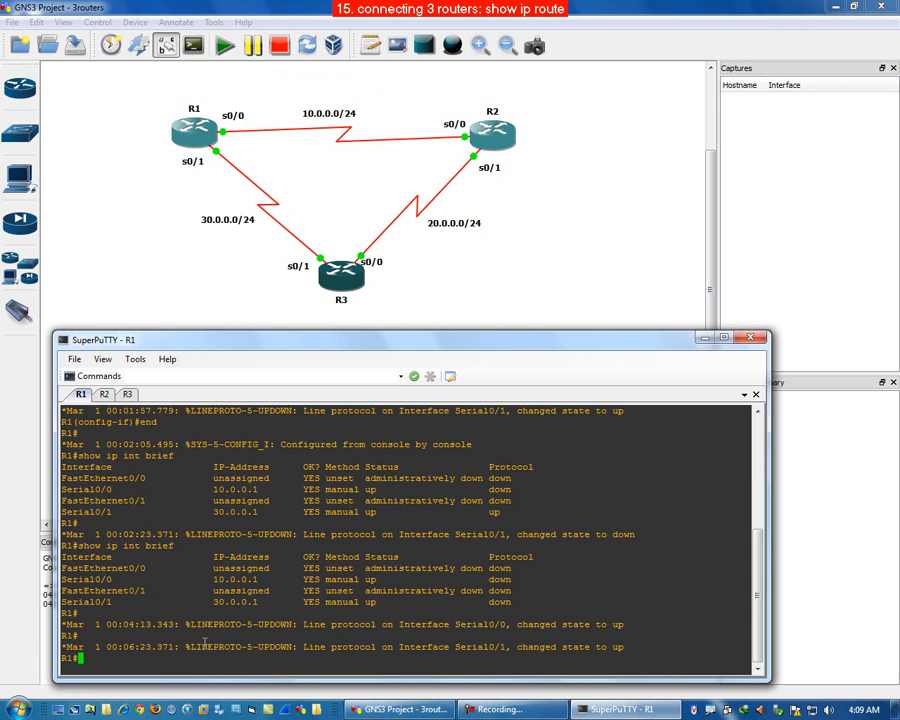
text(pin)
text(g 10.0.0.2)
key(Return)
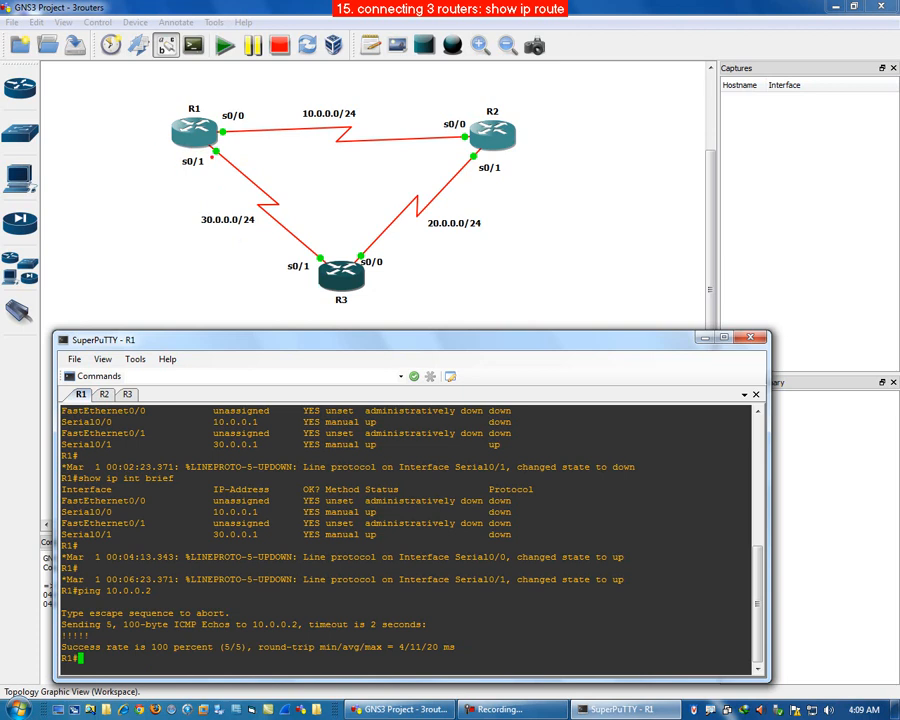
Step: Ping 30.0.0.3 from R1 to test the link to R3
mouse_move(165, 131)
mouse_down()
mouse_move(190, 256)
mouse_move(295, 275)
mouse_move(307, 267)
mouse_move(300, 283)
mouse_up()
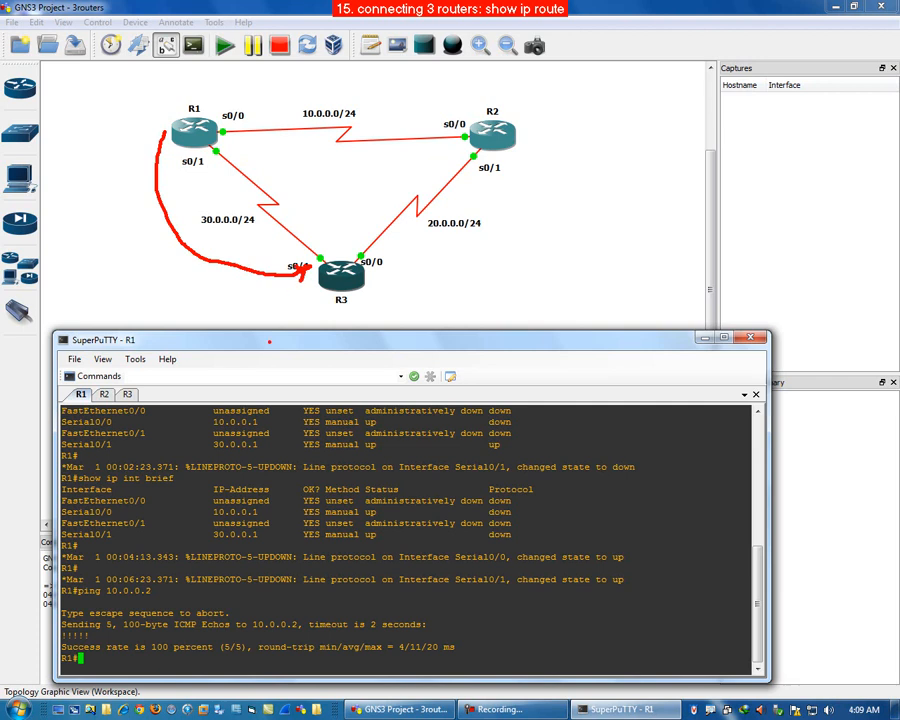
key(Escape)
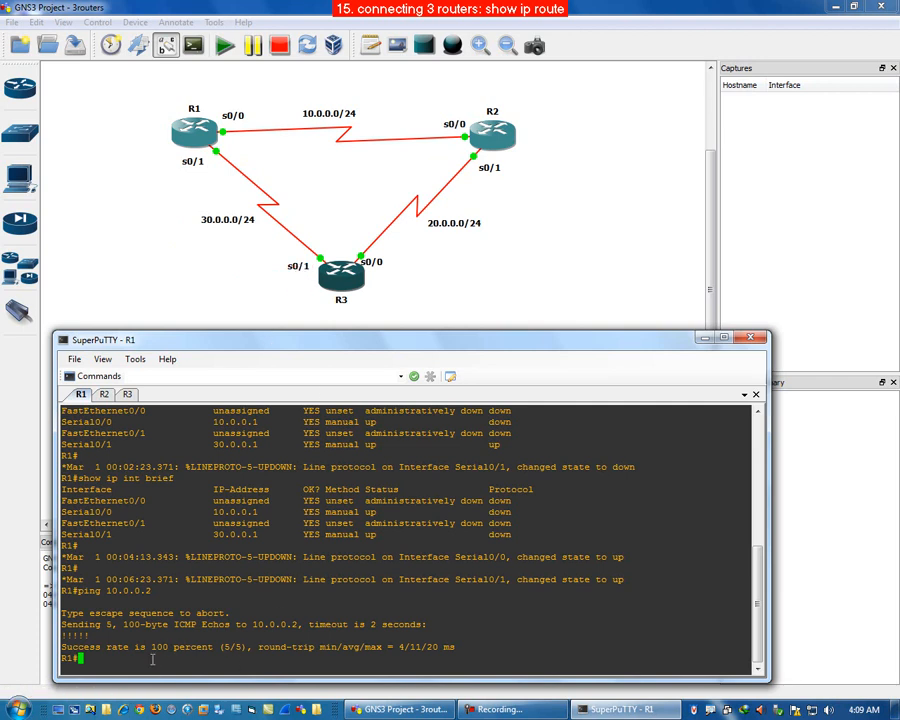
text(ping 30.0.0.3)
key(Return)
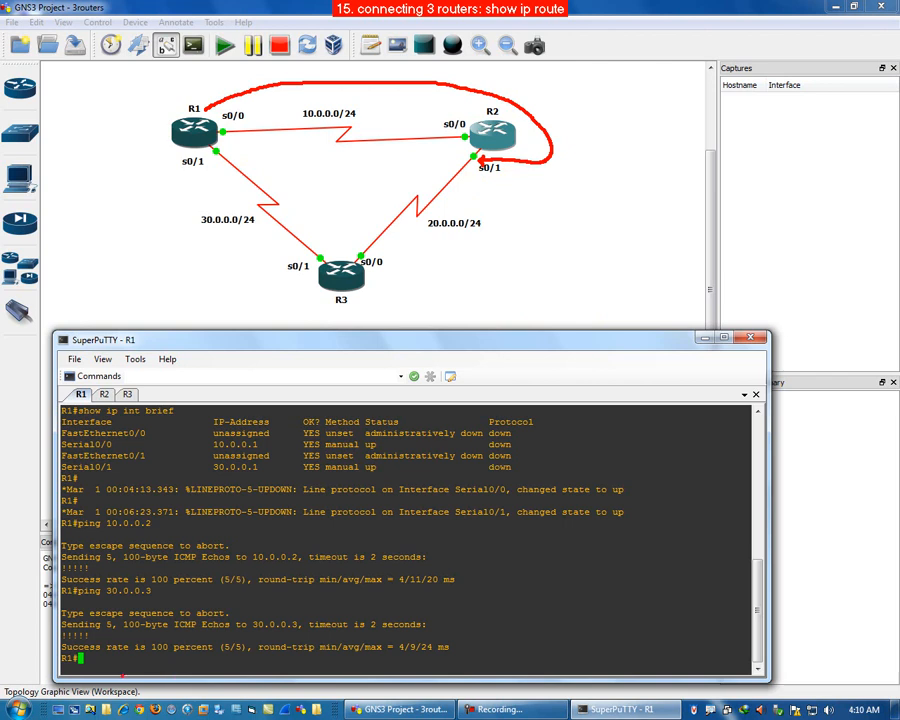
Step: Ping 20.0.0.2 from R1 to test reaching R2's s0/1 network
key(Escape)
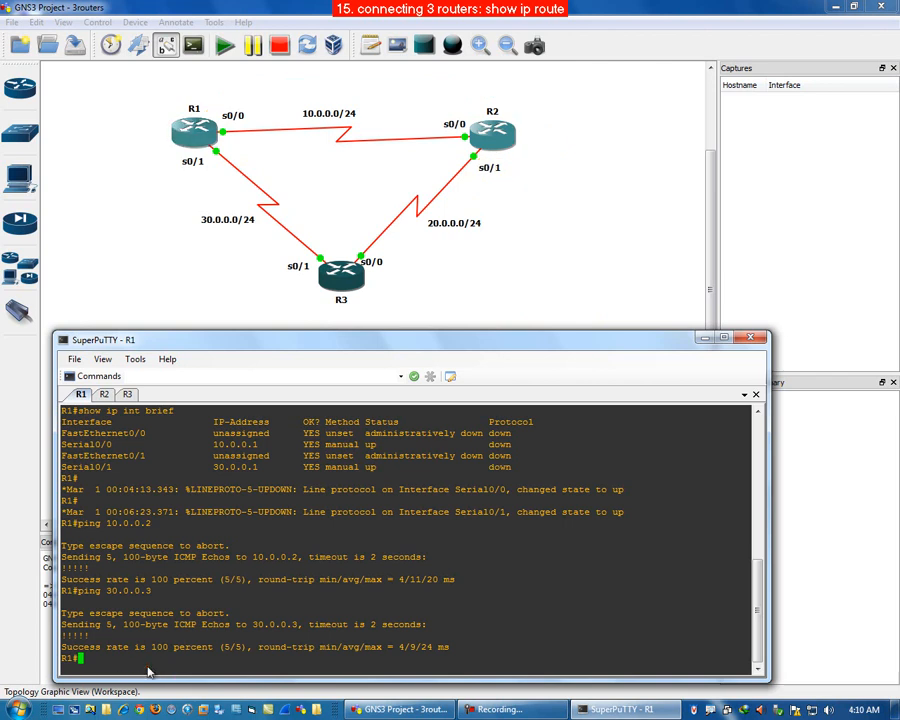
key(alt+Tab)
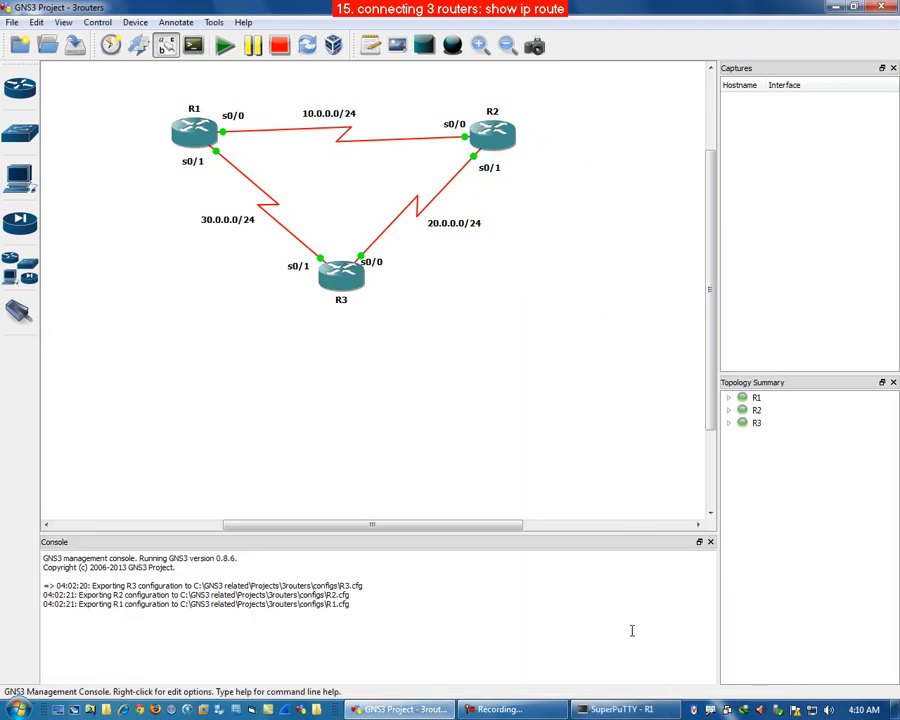
click(605, 713)
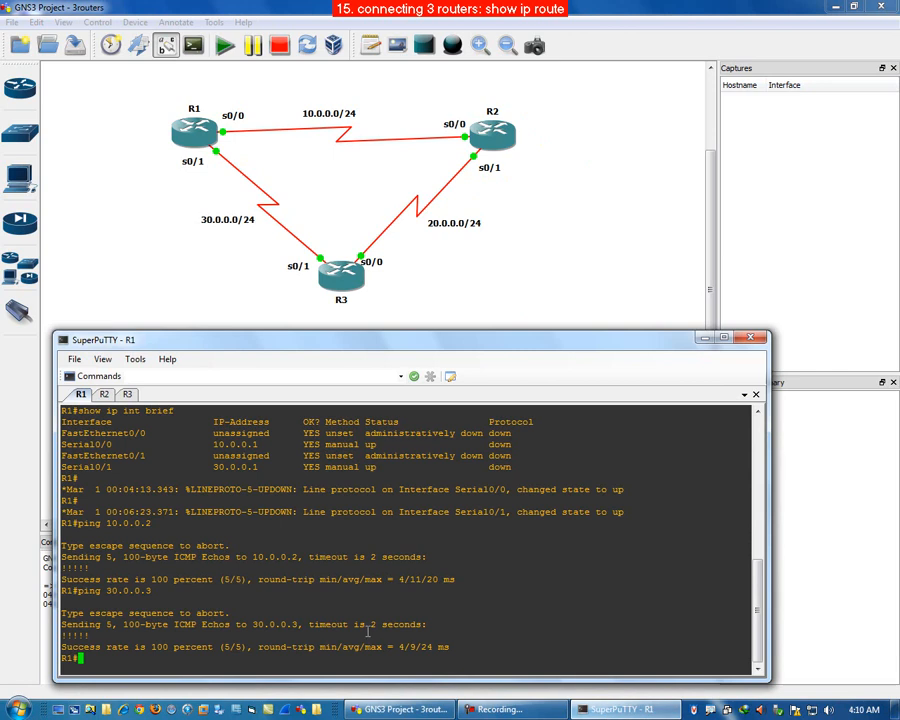
text(ping )
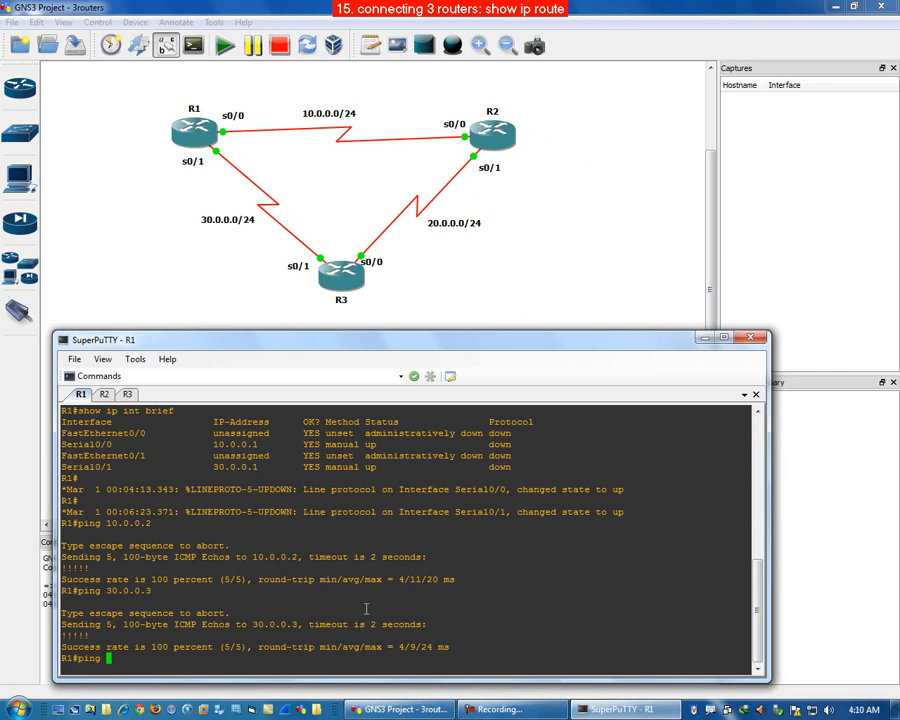
text(20.0.0.2)
key(Return)
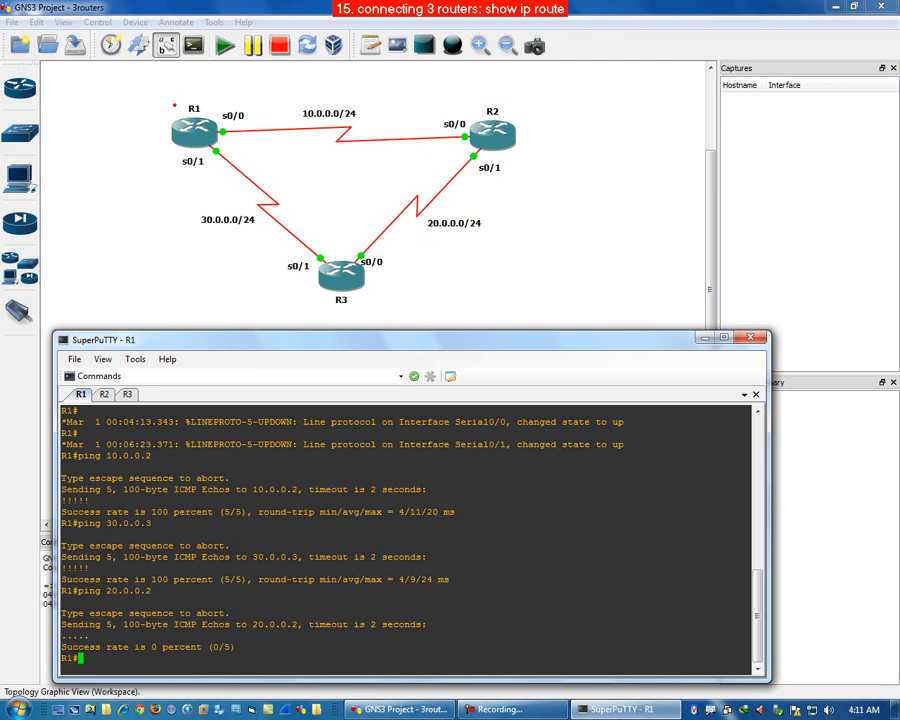
mouse_move(187, 97)
mouse_down()
mouse_move(162, 125)
mouse_move(218, 172)
mouse_move(208, 102)
mouse_up()
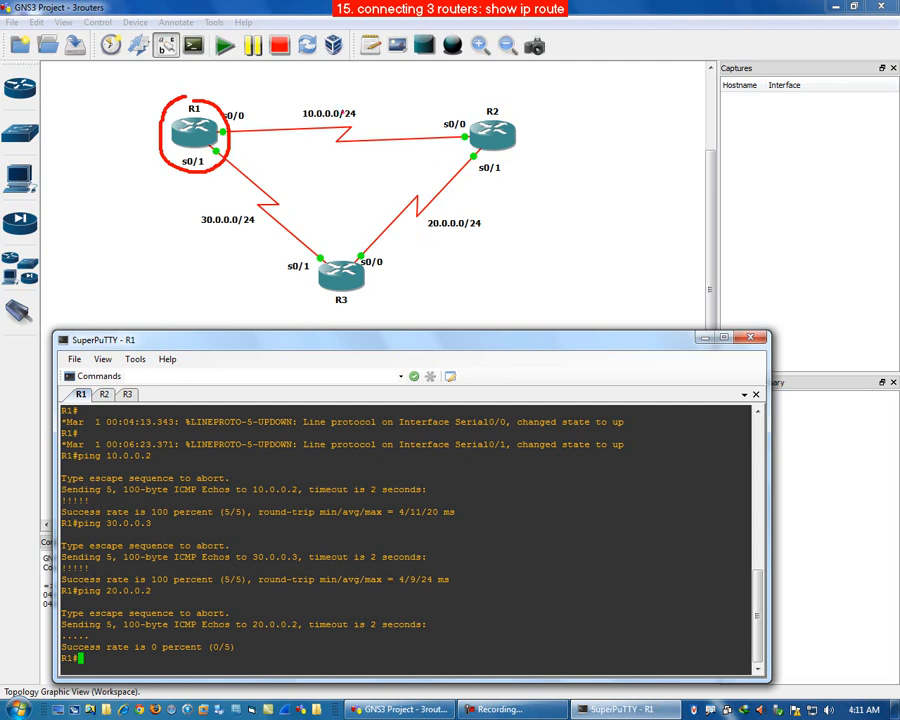
drag(328, 102, 389, 76)
drag(222, 205, 252, 197)
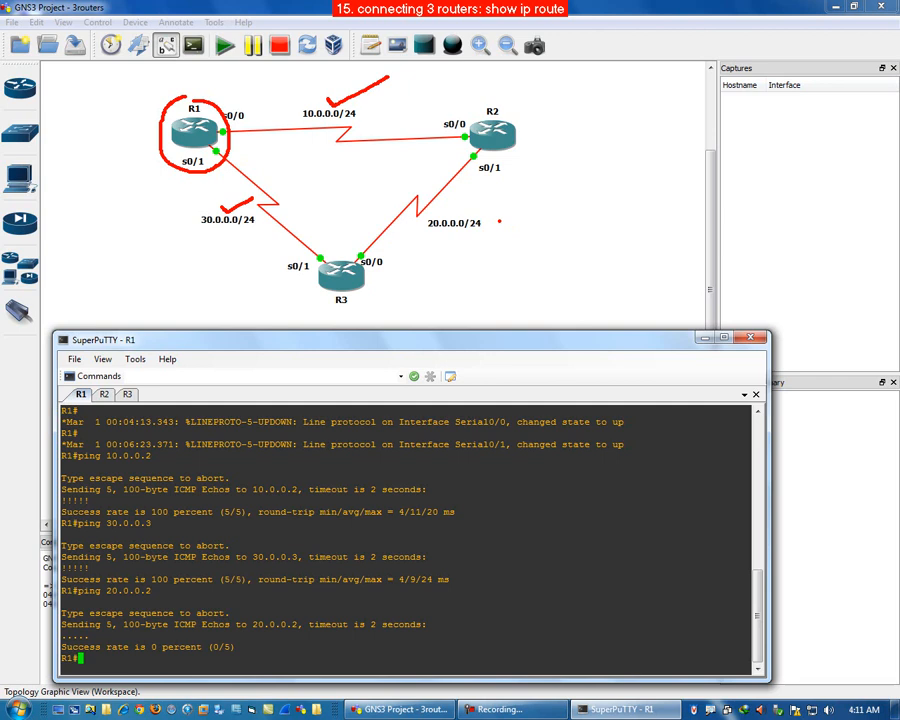
mouse_move(497, 221)
mouse_down()
mouse_move(454, 209)
mouse_move(419, 226)
mouse_move(497, 238)
mouse_move(496, 217)
mouse_move(483, 264)
mouse_move(547, 285)
mouse_up()
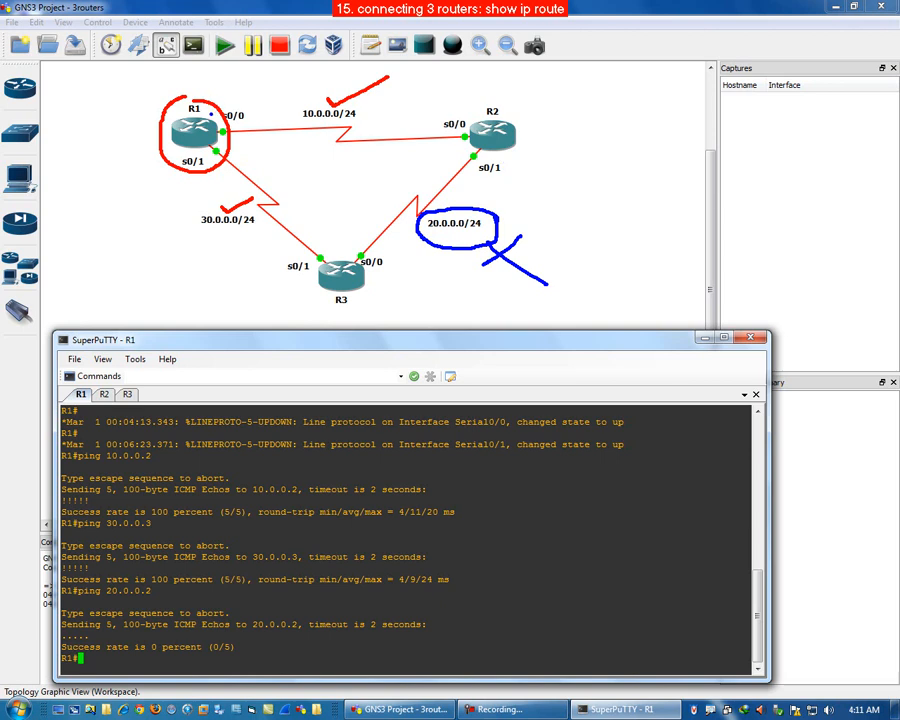
mouse_move(211, 115)
mouse_down()
mouse_move(256, 82)
mouse_move(410, 73)
mouse_move(528, 126)
mouse_move(535, 152)
mouse_move(481, 157)
mouse_up()
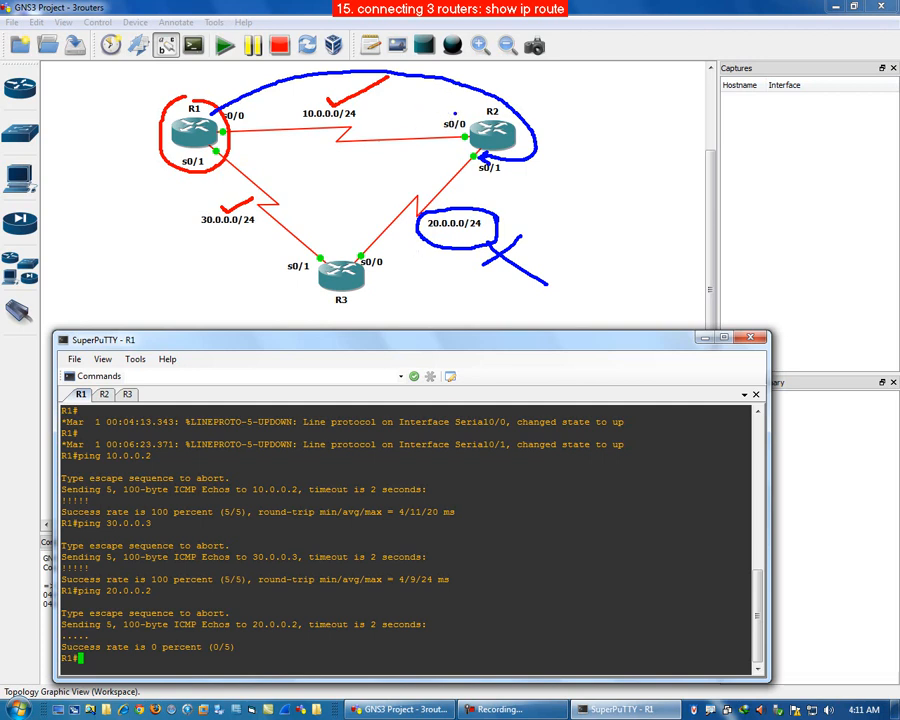
mouse_move(455, 114)
mouse_down()
mouse_move(448, 126)
mouse_move(470, 128)
mouse_move(454, 112)
mouse_up()
key(Escape)
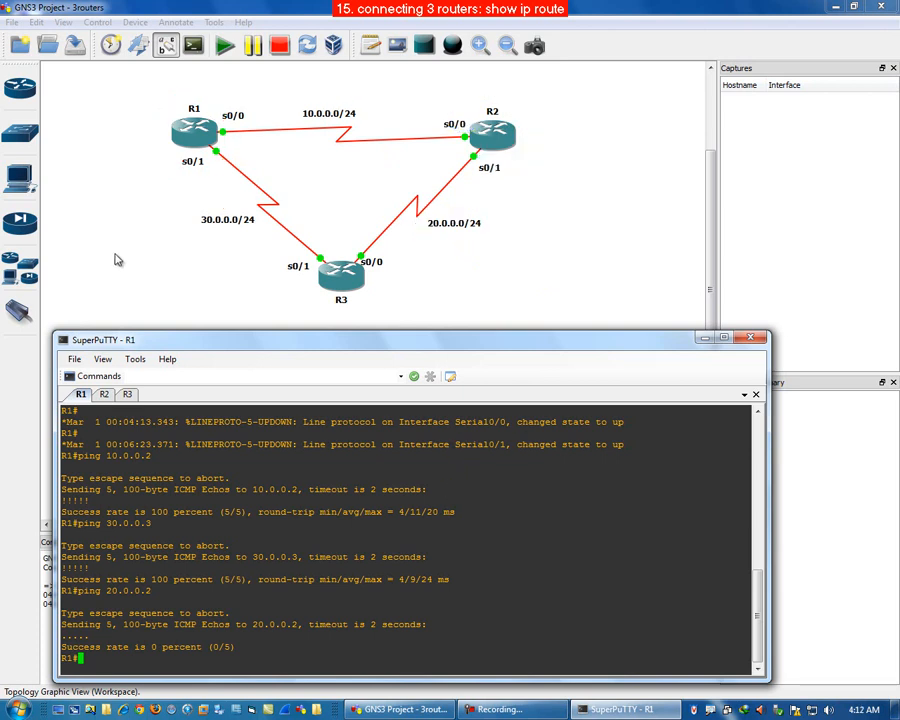
drag(203, 637, 197, 645)
click(149, 672)
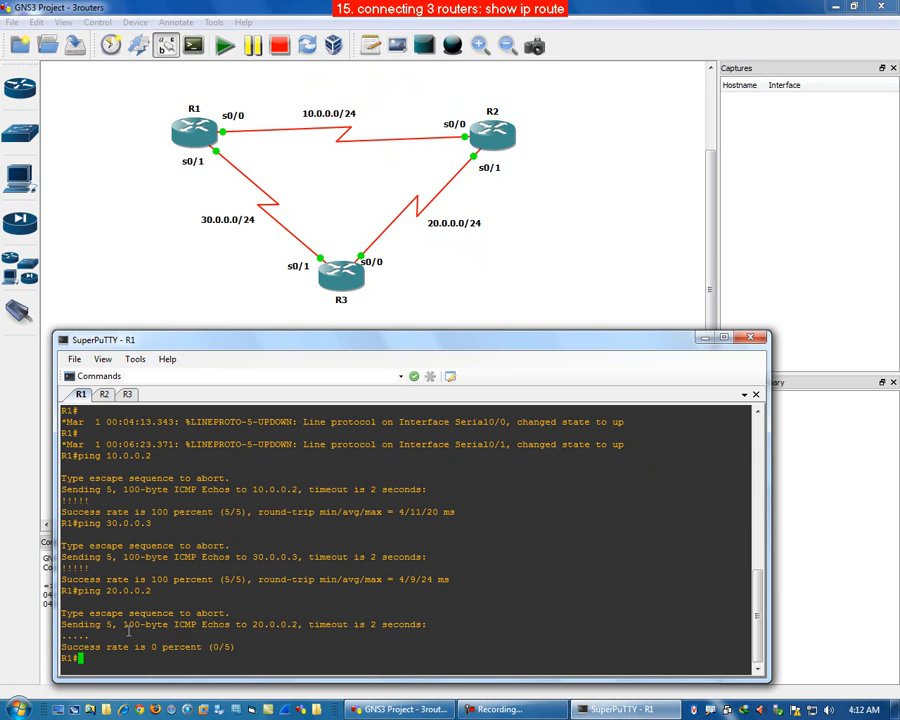
Step: Display R1's routing table with show ip route and examine the route codes
text(show ip route)
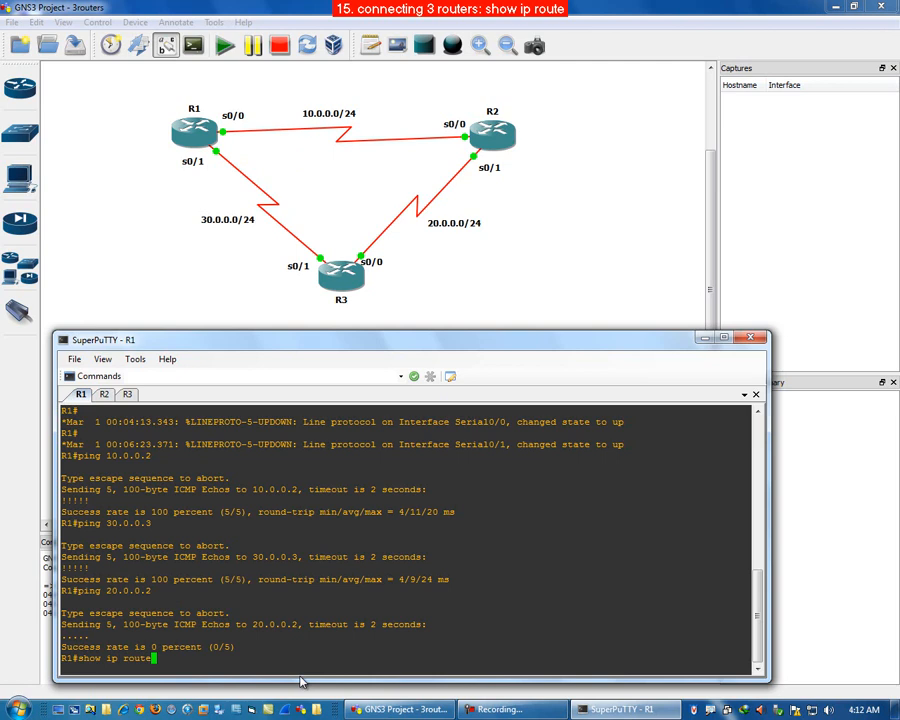
key(Return)
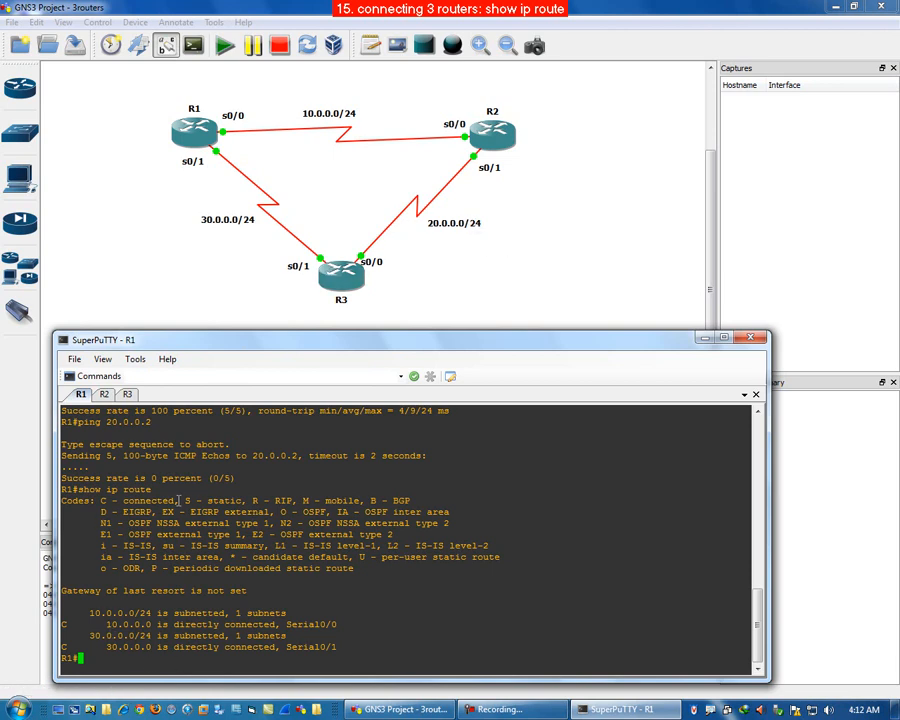
drag(174, 501, 243, 501)
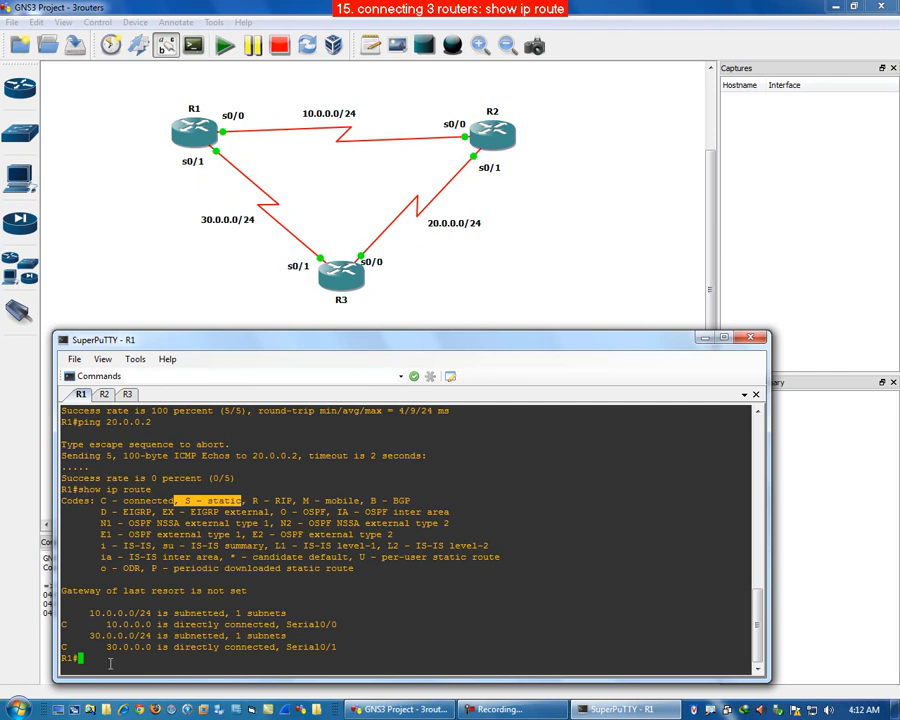
Step: On R1, enter global configuration and write a static route to 20.0.0.0 255.255.255.0 via next hop 10.0.0.2
click(110, 663)
text(conf)
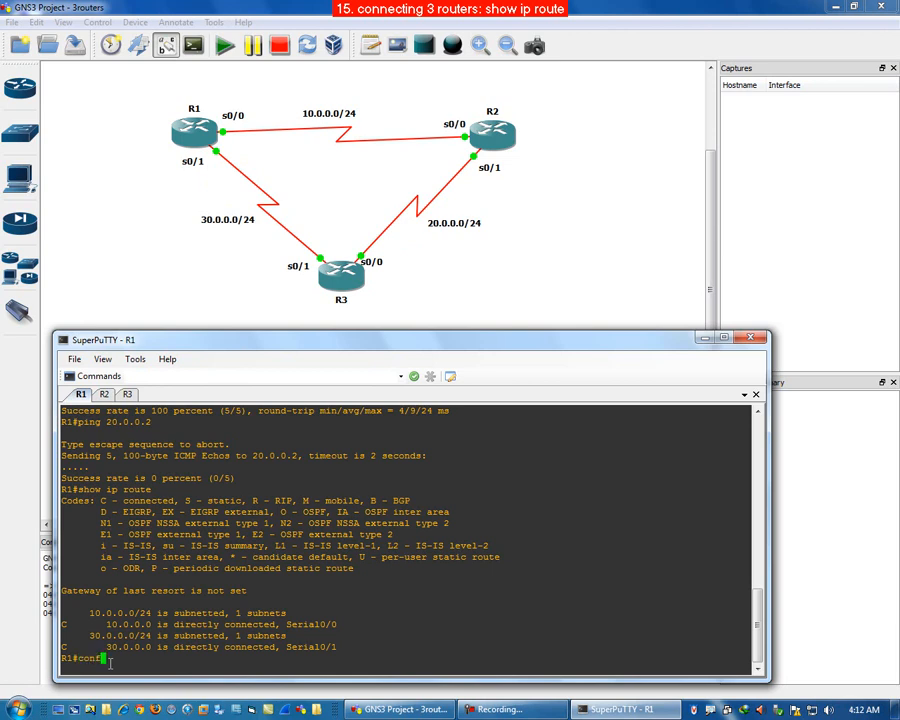
text( t)
key(Return)
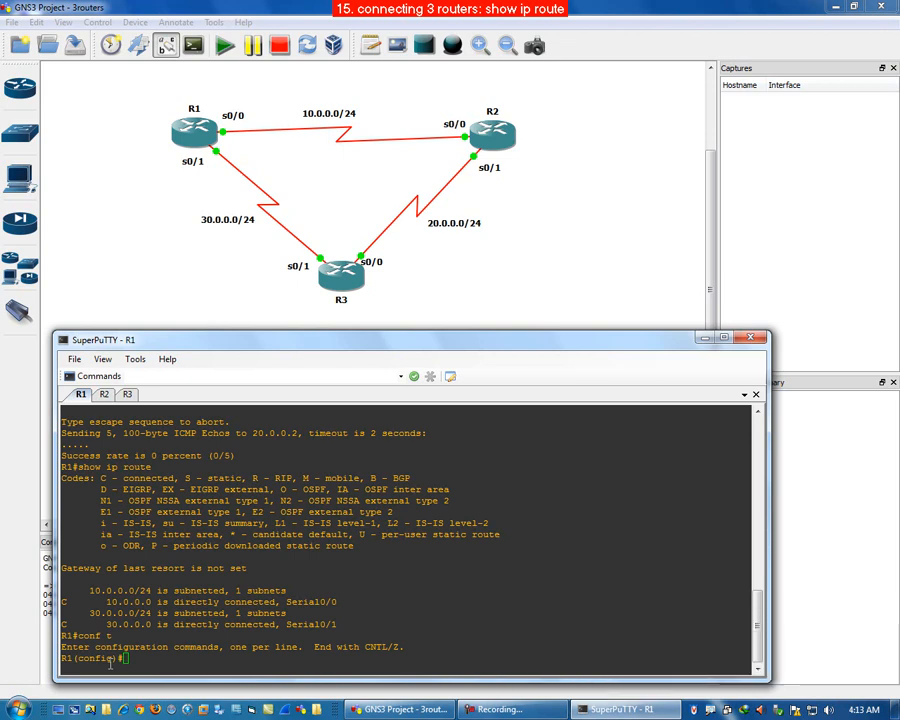
text(ip route 20.0.0.0 255.255.255.25)
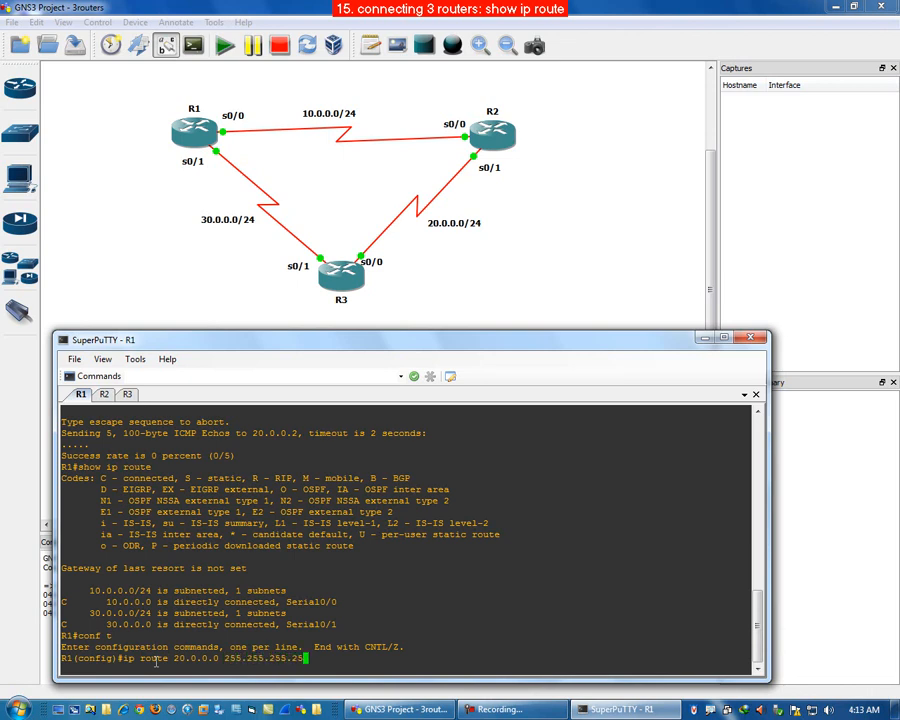
key(BackSpace)
key(BackSpace)
key(BackSpace)
text(.0)
text(10.0.0.2)
mouse_move(302, 651)
mouse_down()
mouse_move(318, 666)
mouse_move(358, 665)
mouse_up()
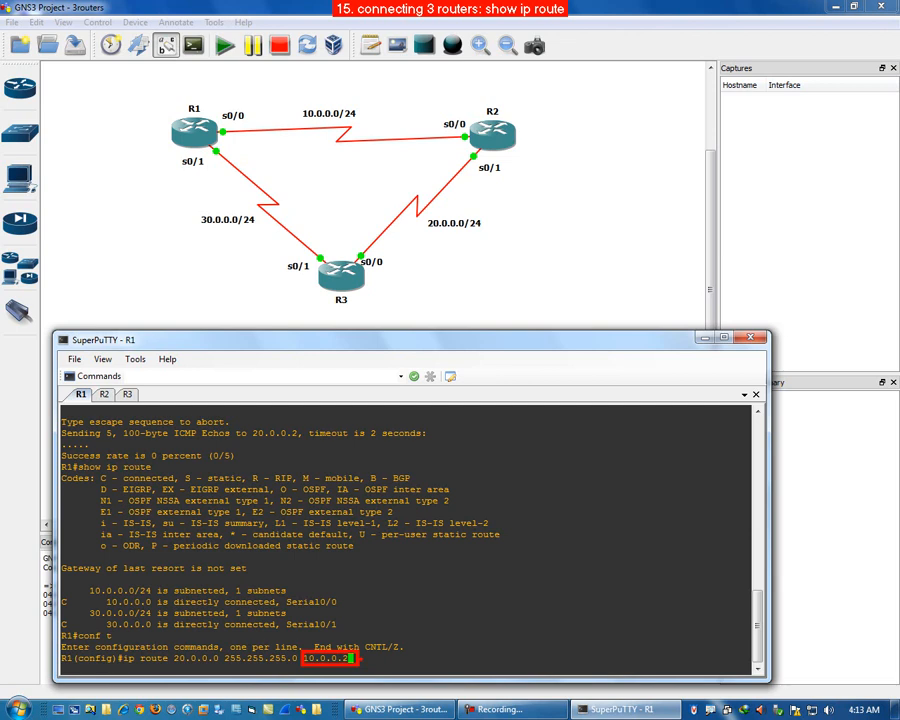
drag(359, 659, 458, 614)
key(t)
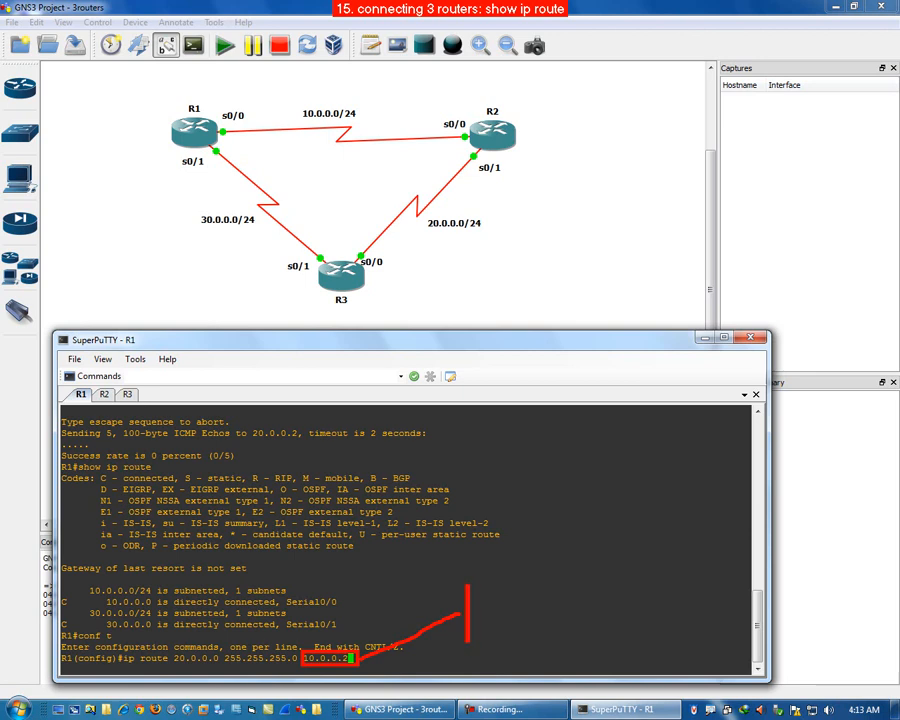
text(IP)
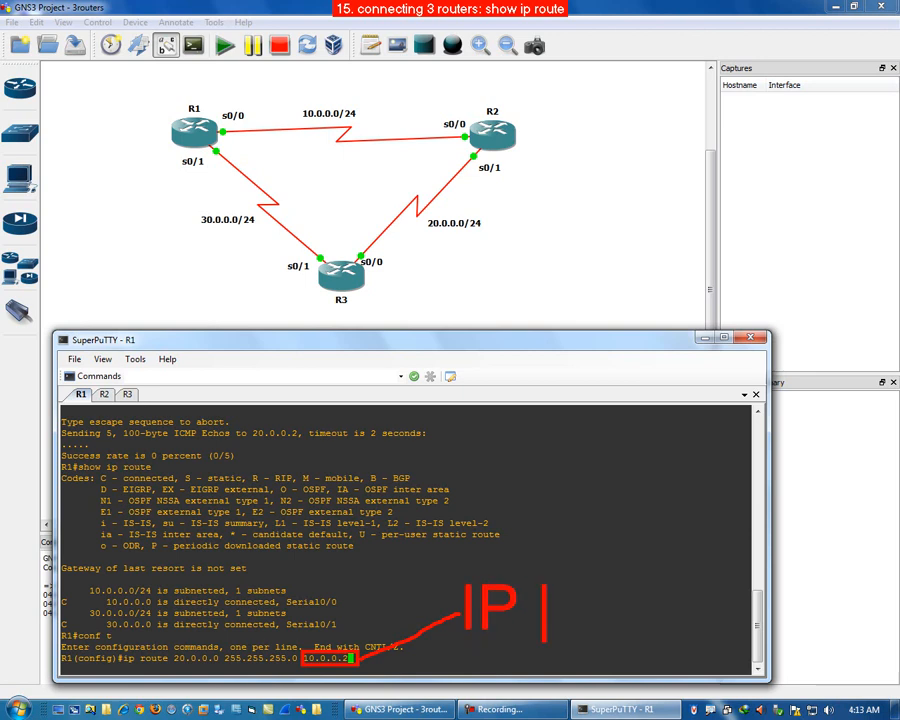
text( of next hop)
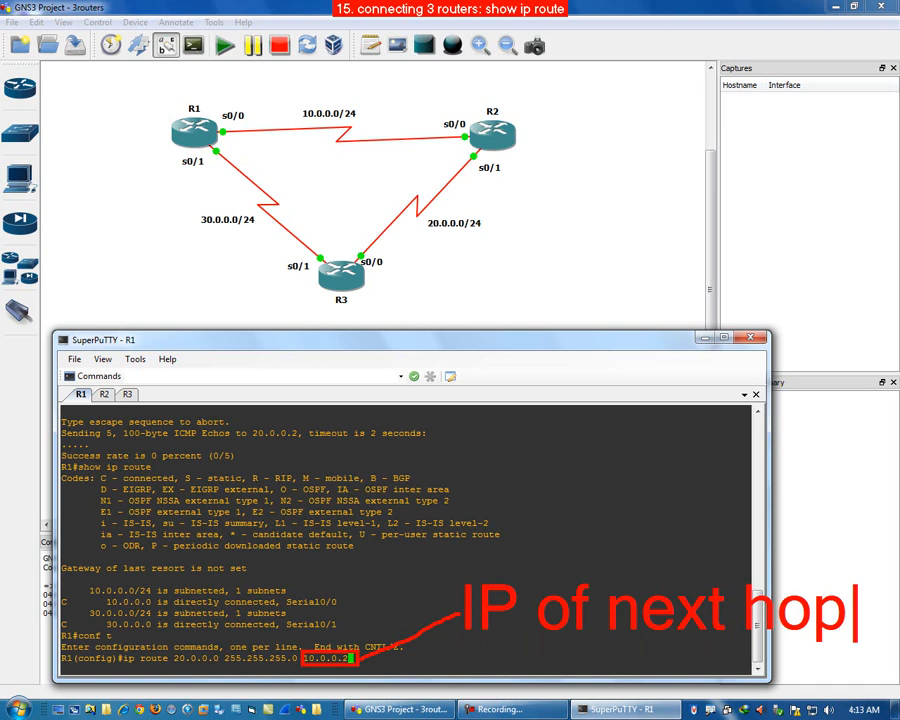
key(Escape)
mouse_move(204, 110)
mouse_down()
mouse_move(285, 77)
mouse_move(333, 77)
mouse_up()
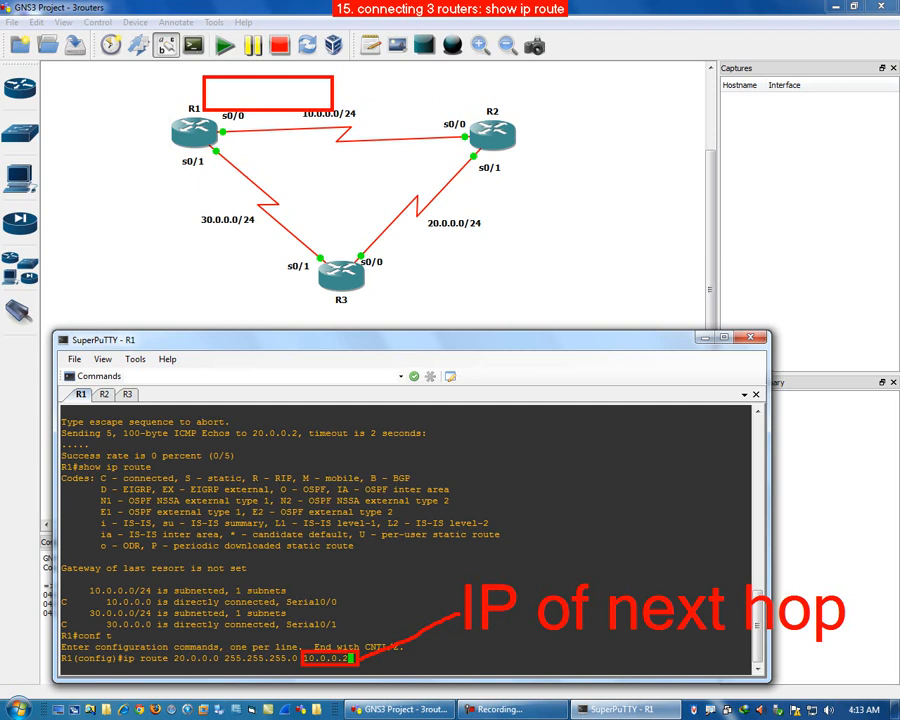
key(ctrl+z)
mouse_move(207, 107)
mouse_down()
mouse_move(275, 83)
mouse_move(410, 73)
mouse_move(530, 95)
mouse_move(522, 155)
mouse_move(478, 158)
mouse_up()
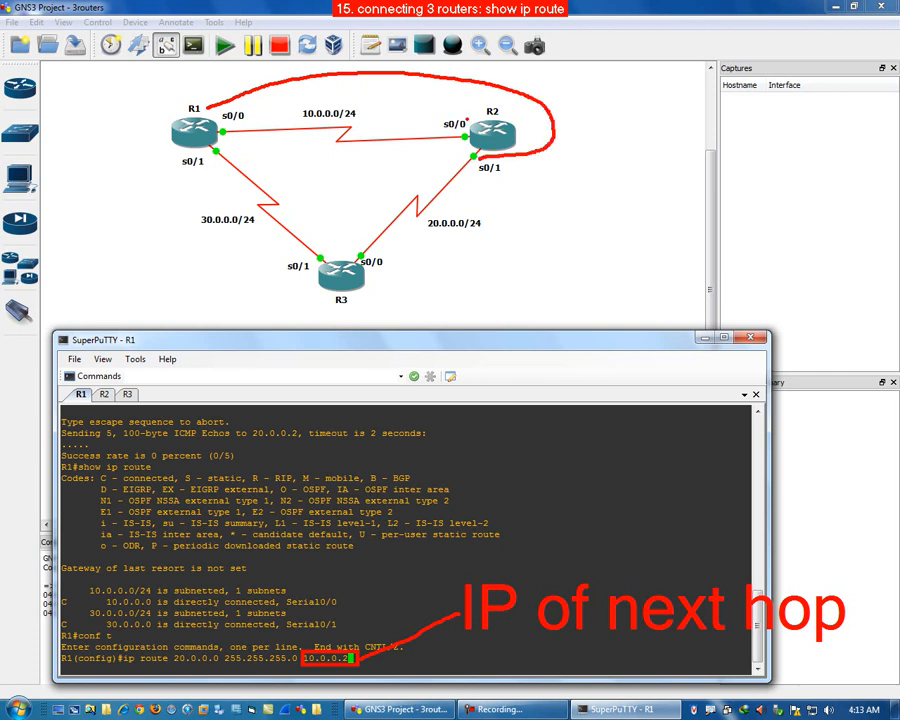
mouse_move(470, 124)
mouse_down()
mouse_move(440, 116)
mouse_move(446, 140)
mouse_move(471, 140)
mouse_move(471, 125)
mouse_up()
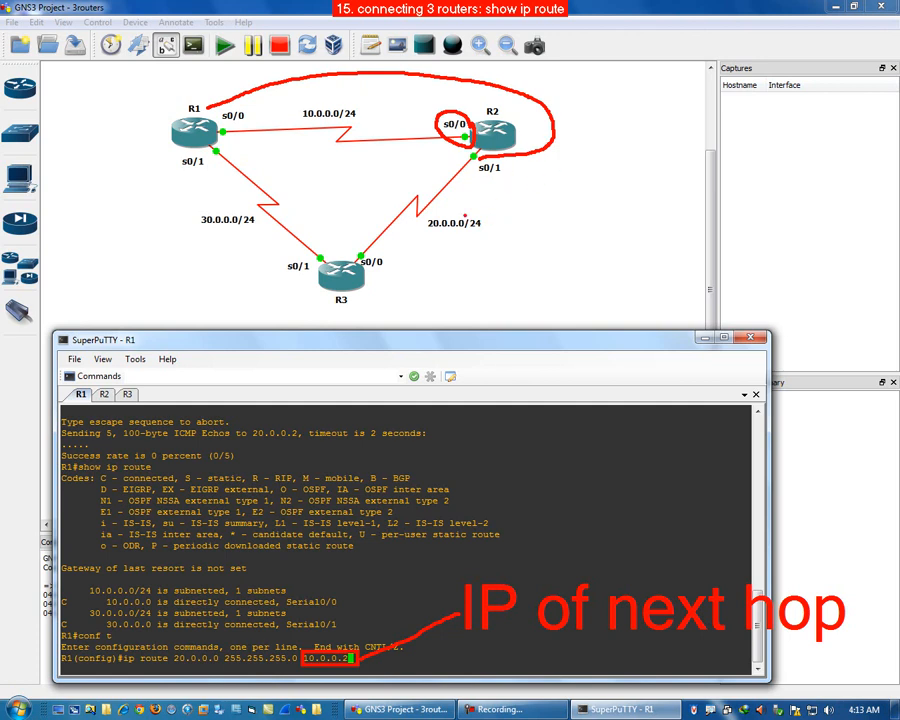
mouse_move(478, 213)
mouse_down()
mouse_move(478, 257)
mouse_move(490, 210)
mouse_up()
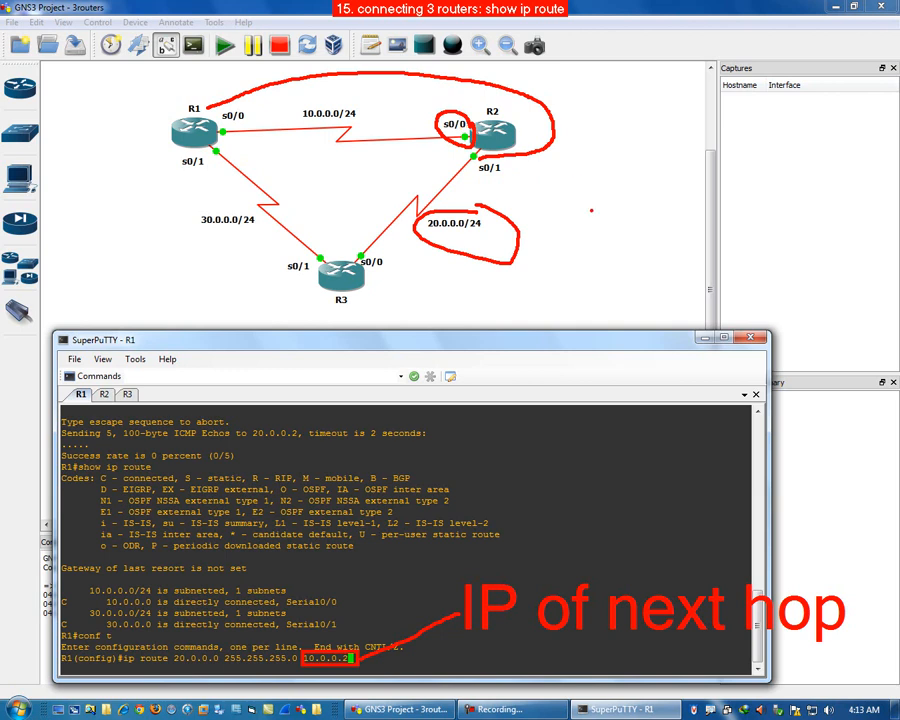
key(Escape)
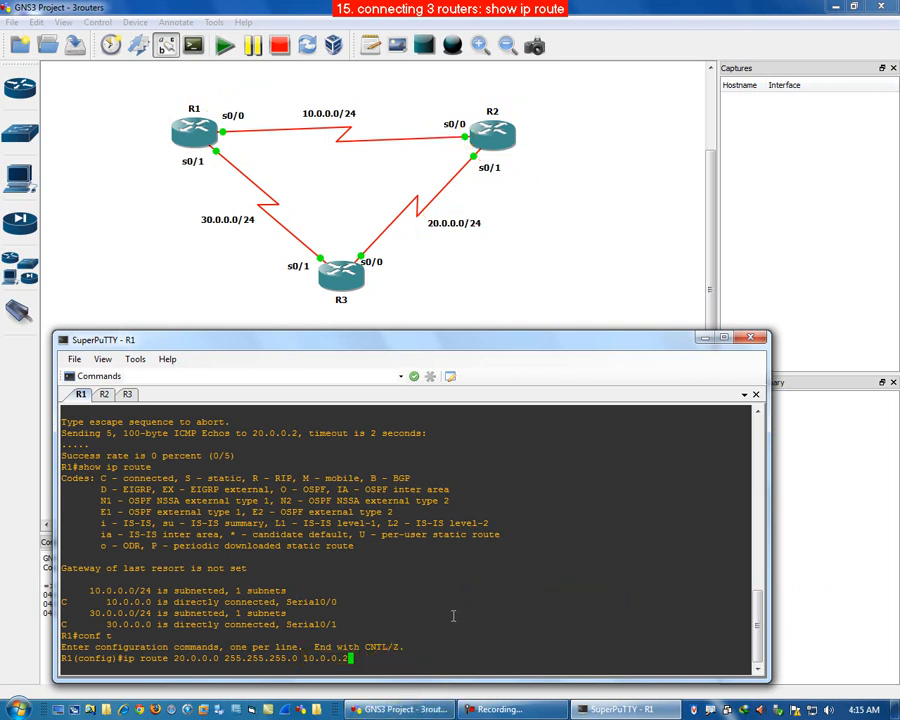
Step: Submit the static route on R1 and leave configuration mode with end
key(Return)
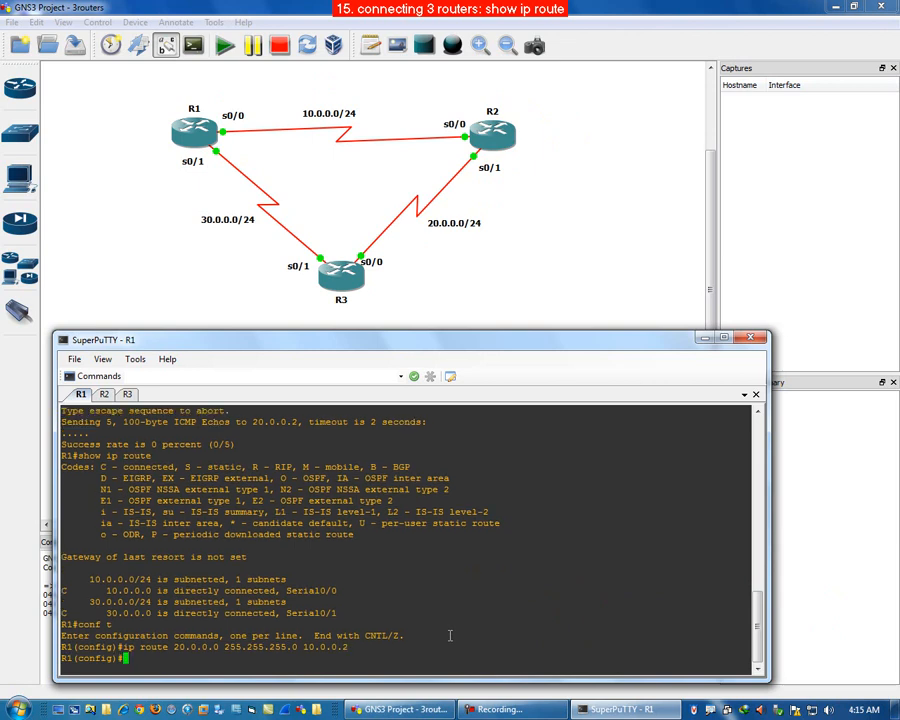
text(end)
key(Return)
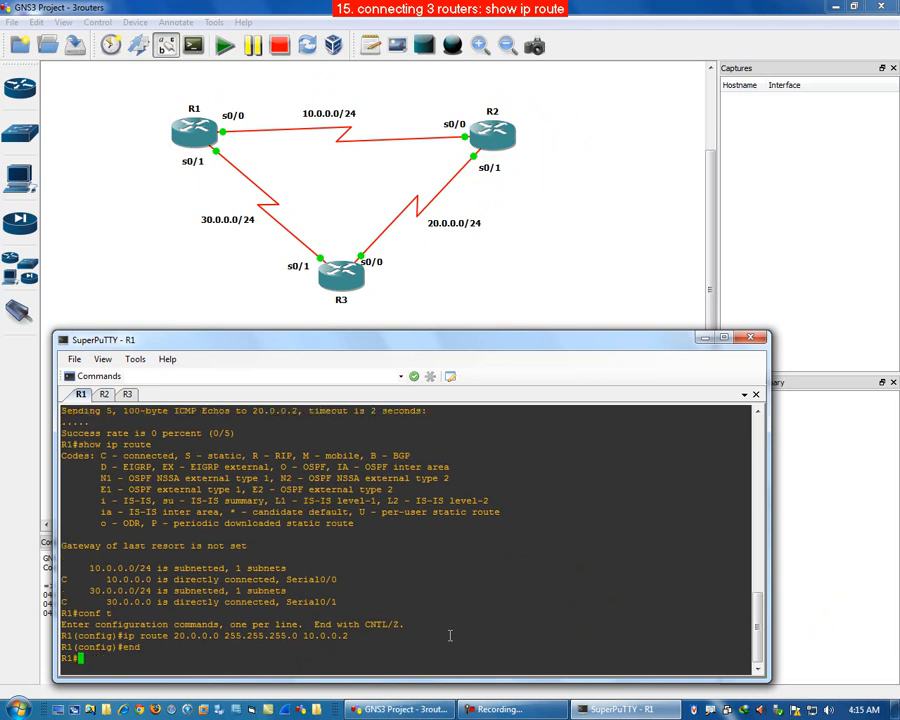
Step: Display R1's routing table again to check for the new static route
text(show ip route)
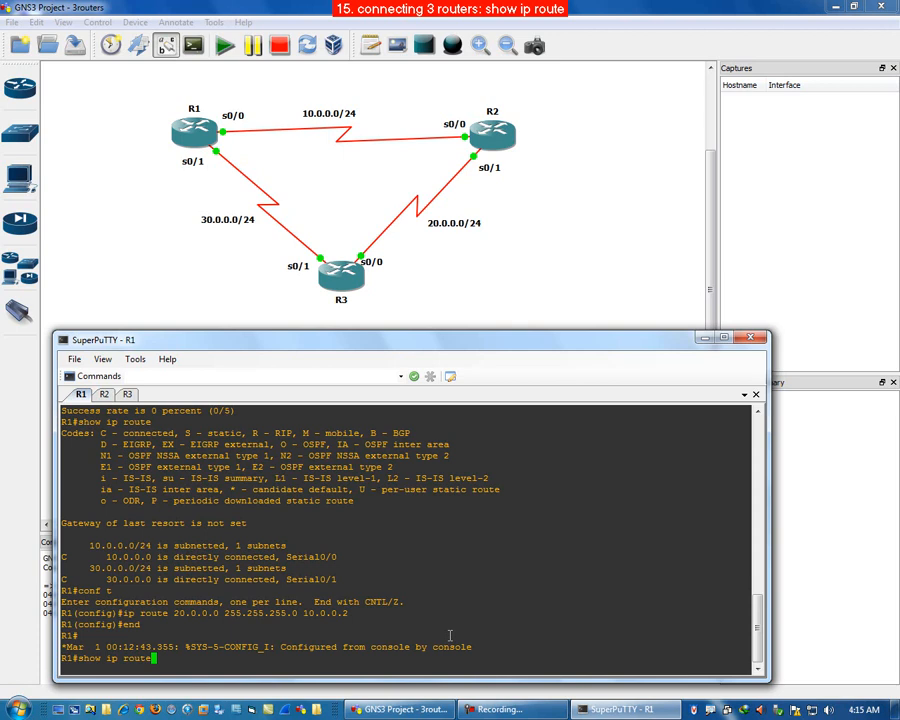
key(Return)
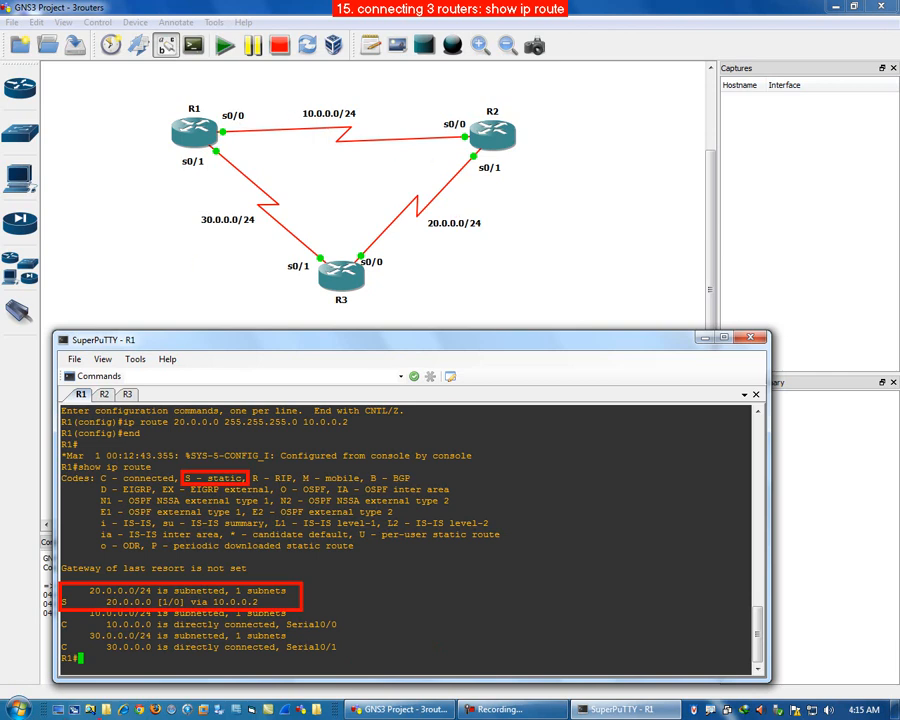
key(Escape)
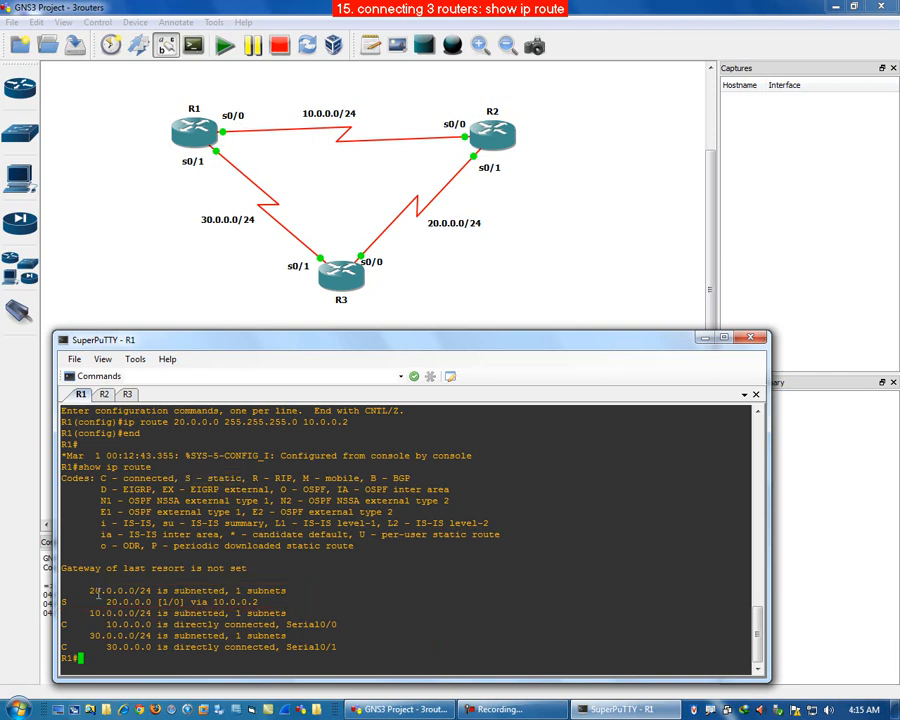
Step: Switch to R2 and display its routing table with show ip route
click(104, 395)
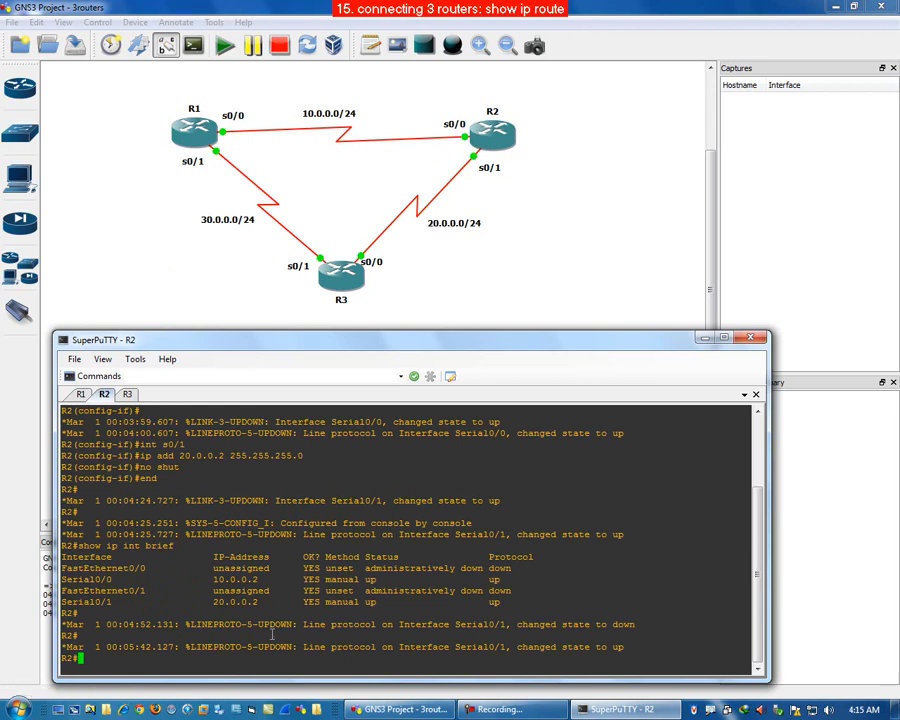
text(show ip rout)
key(Tab)
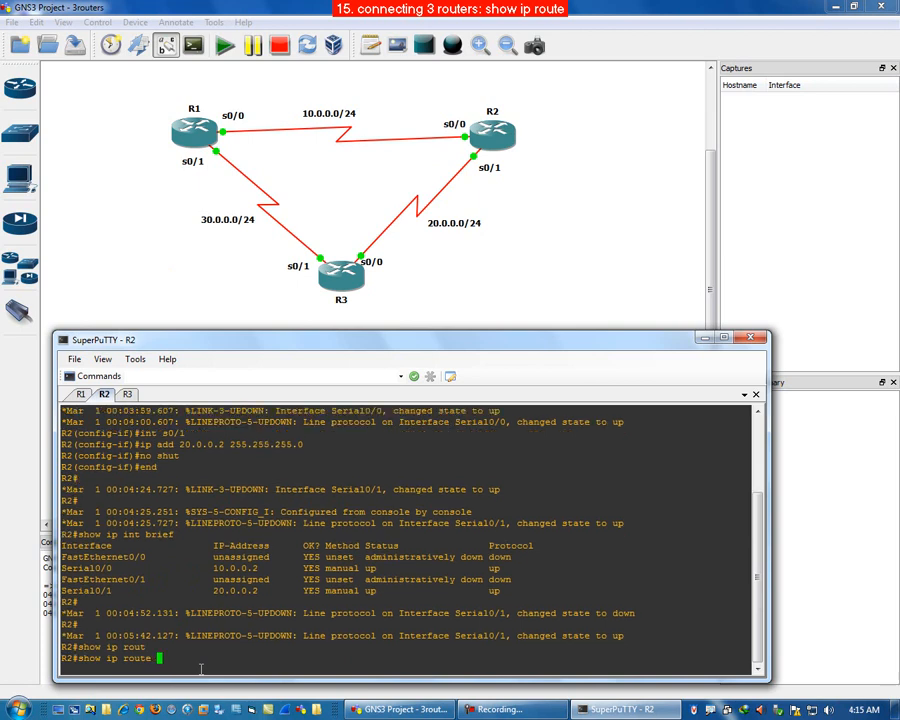
key(Return)
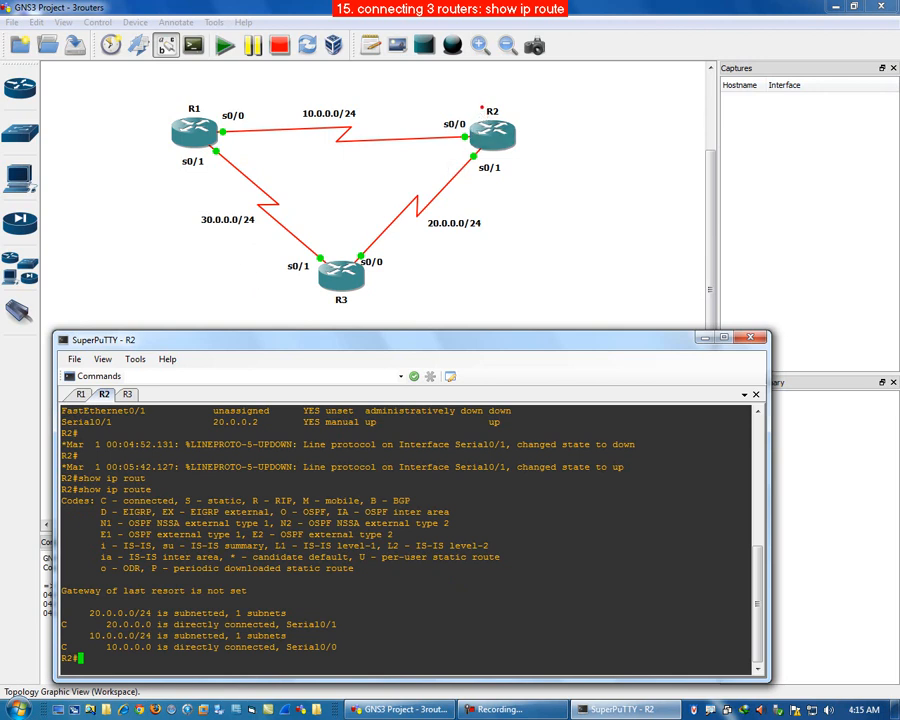
mouse_move(481, 106)
mouse_down()
mouse_move(352, 72)
mouse_move(254, 72)
mouse_move(260, 79)
mouse_up()
key(e)
mouse_move(483, 103)
mouse_down()
mouse_move(402, 84)
mouse_move(262, 74)
mouse_move(118, 160)
mouse_move(176, 226)
mouse_move(255, 234)
mouse_move(250, 212)
mouse_move(198, 226)
mouse_up()
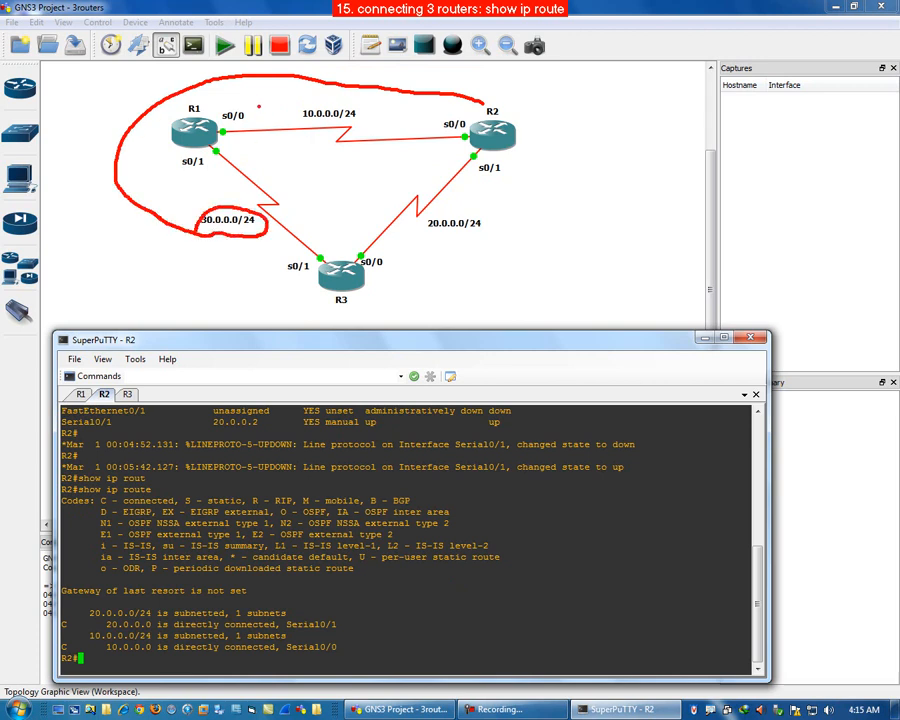
mouse_move(241, 102)
mouse_down()
mouse_move(218, 106)
mouse_move(232, 127)
mouse_move(248, 110)
mouse_up()
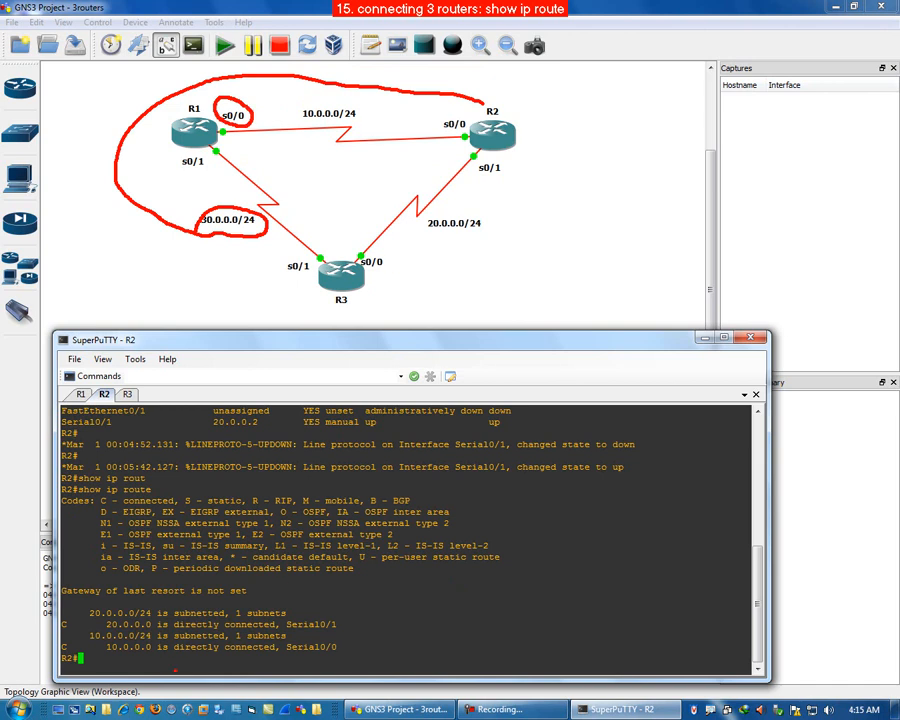
key(Escape)
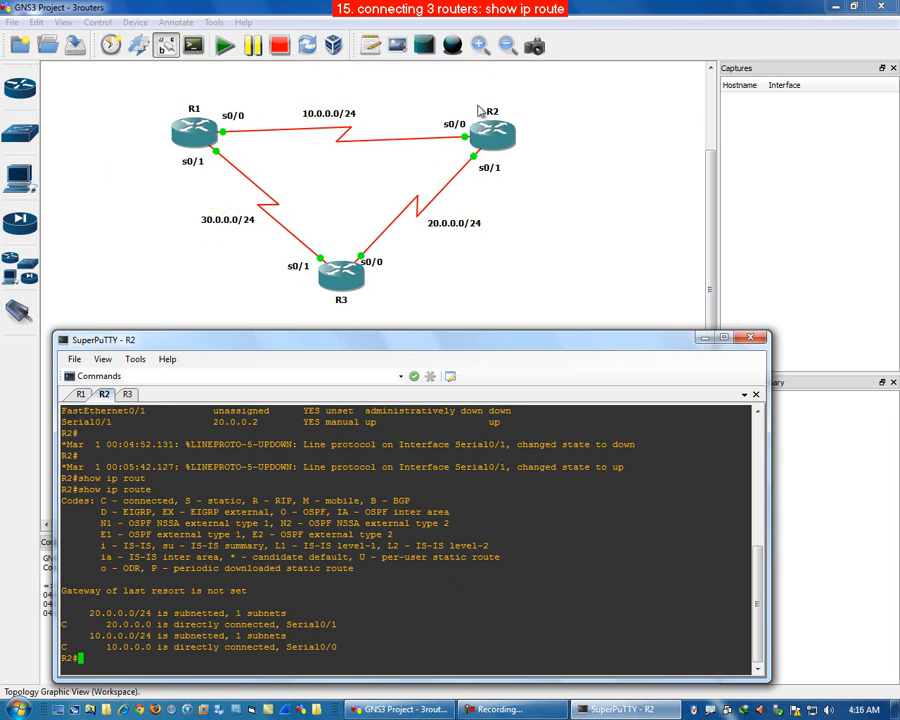
click(436, 161)
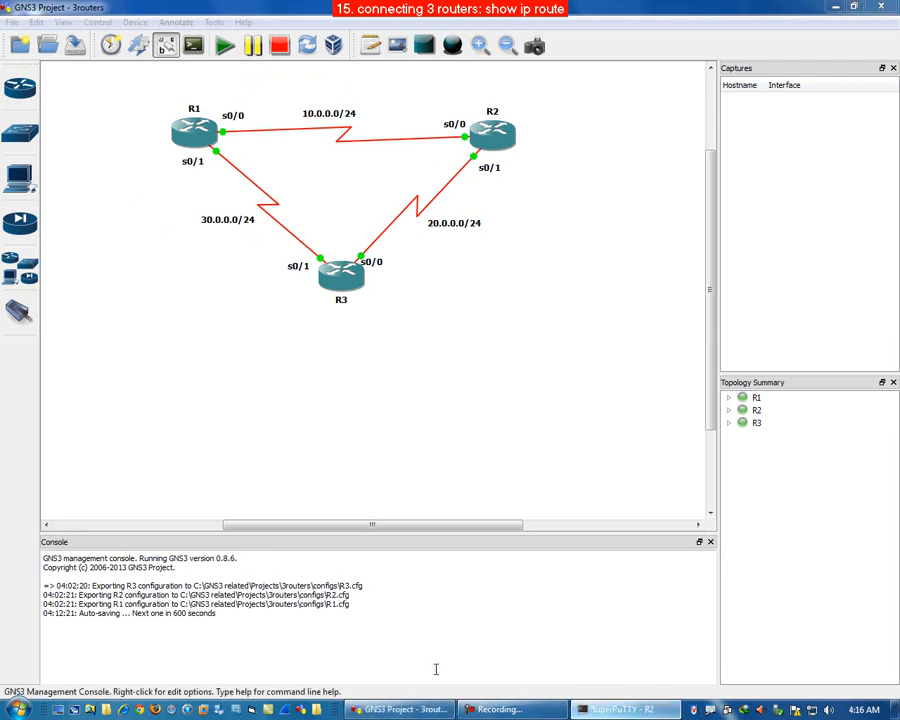
click(622, 709)
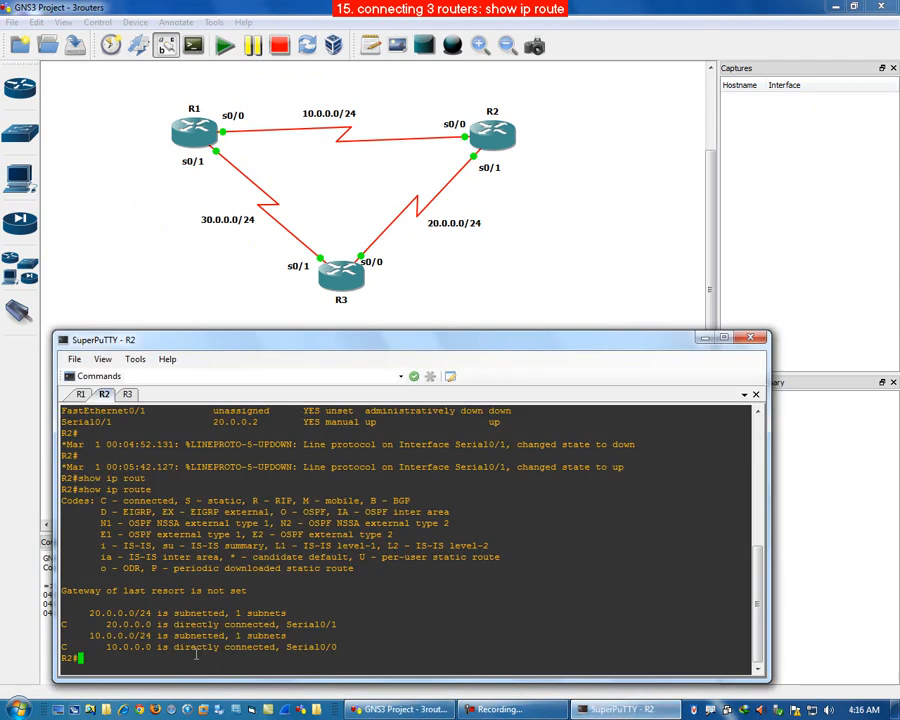
Step: On R2, add a static route to 30.0.0.0 255.255.255.0 via next hop 10.0.0.1 and exit configuration mode
text(config t)
key(Return)
text(ip rout)
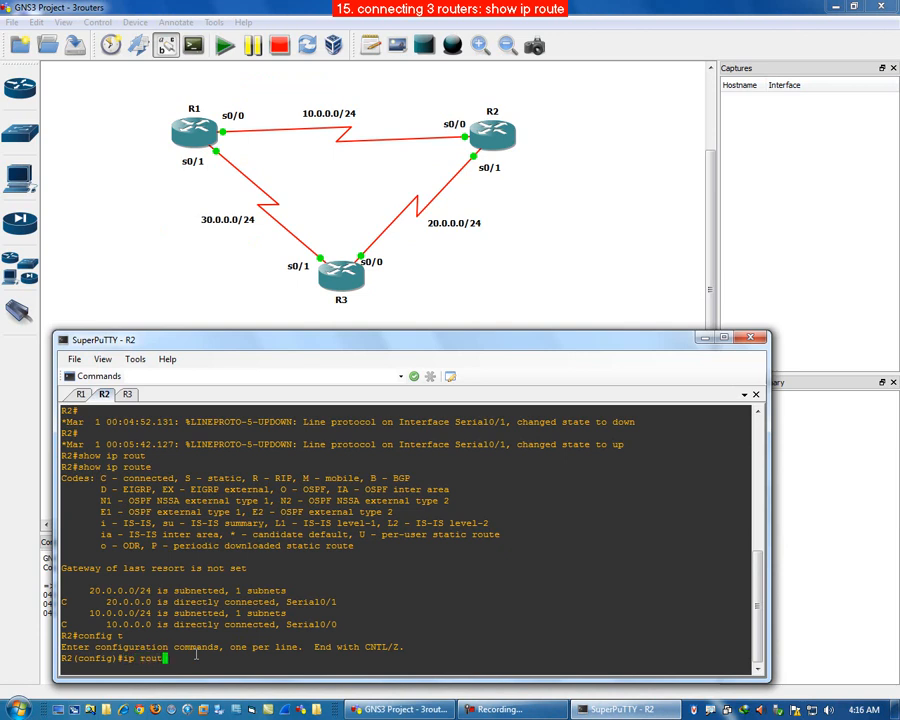
key(Tab)
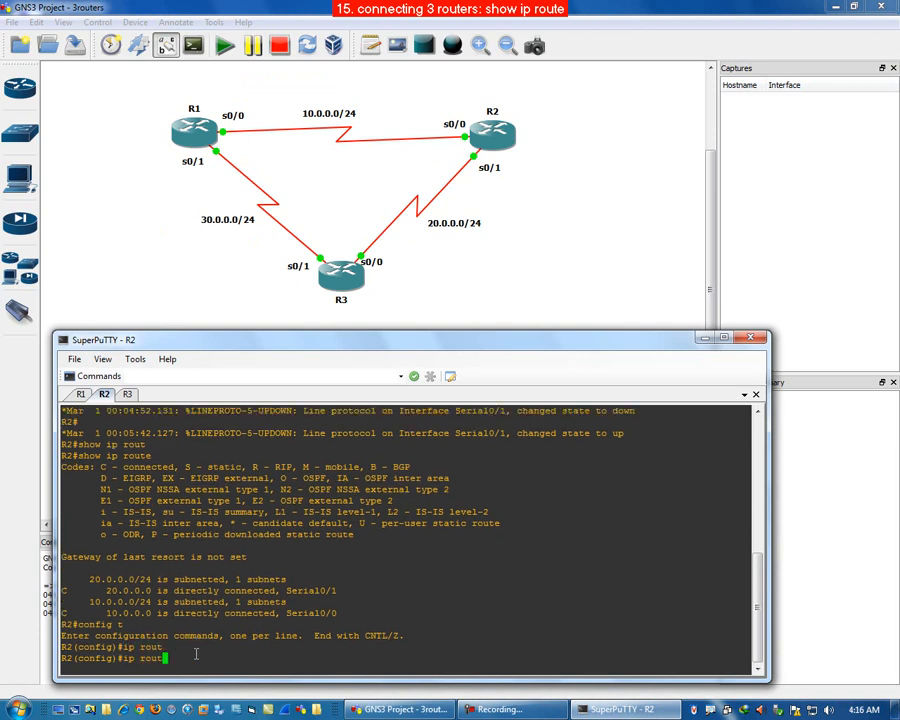
text(e 30.0.0.0 255.255.255.0)
text(10.0.0.)
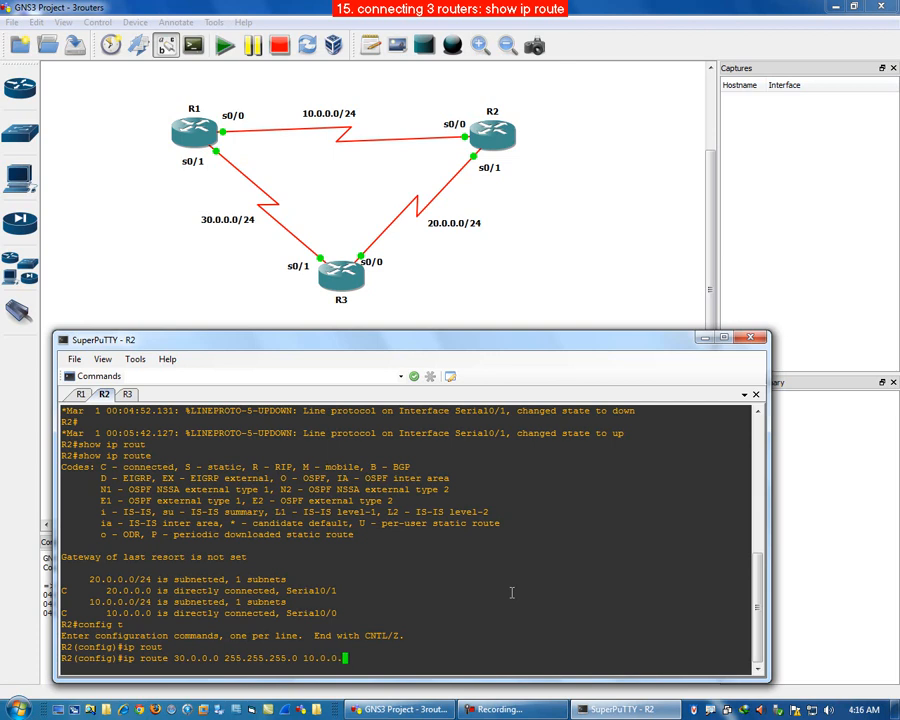
text(1)
key(Return)
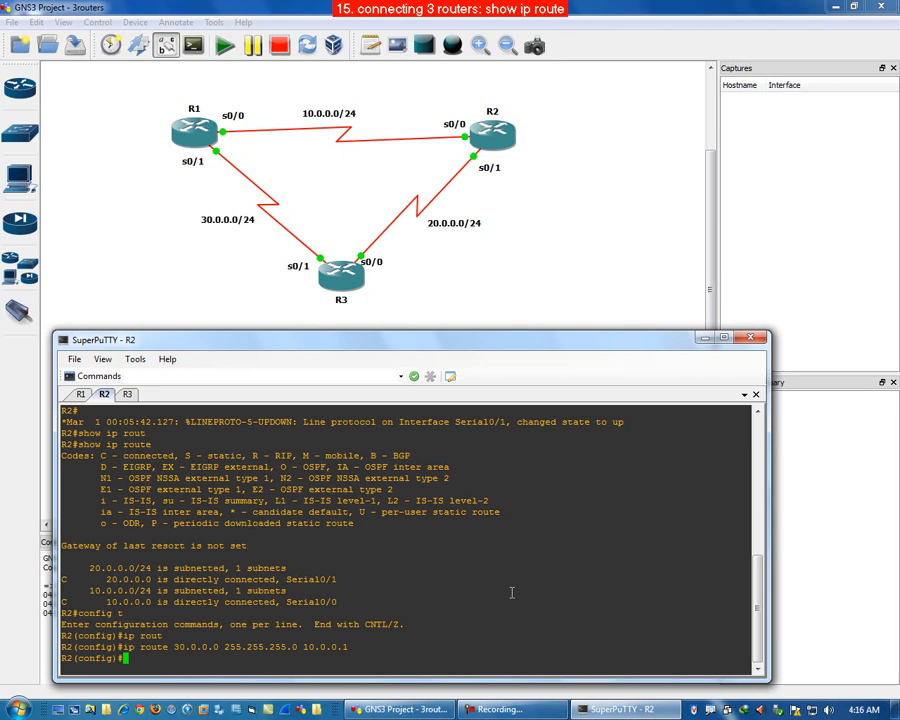
text(end)
key(Return)
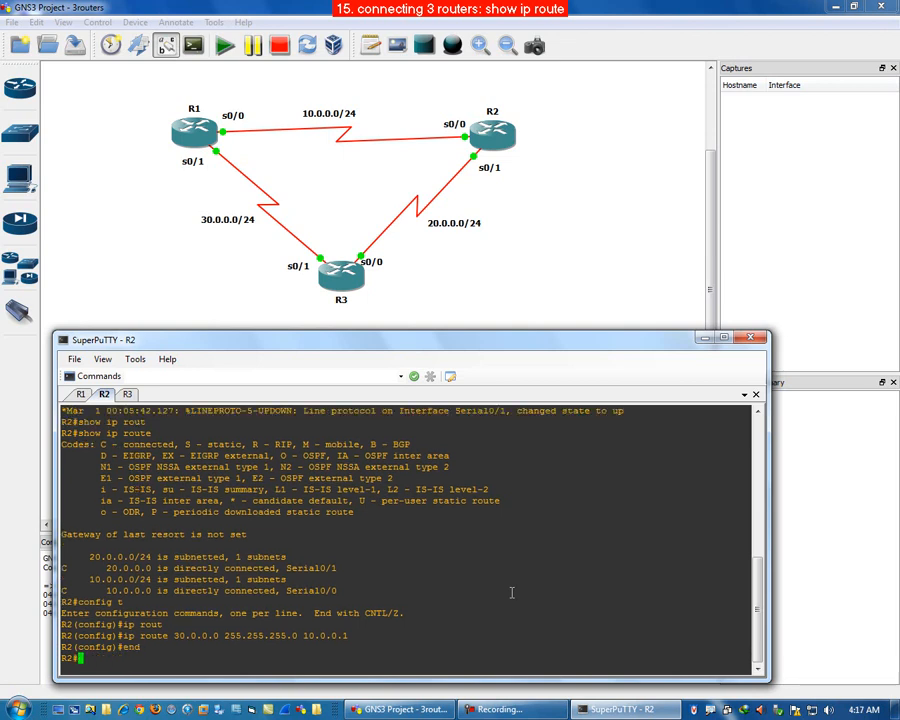
Step: Display R2's routing table with show ip route to check the new static route
key(Up)
key(BackSpace)
key(BackSpace)
key(BackSpace)
key(BackSpace)
key(BackSpace)
text(int brief)
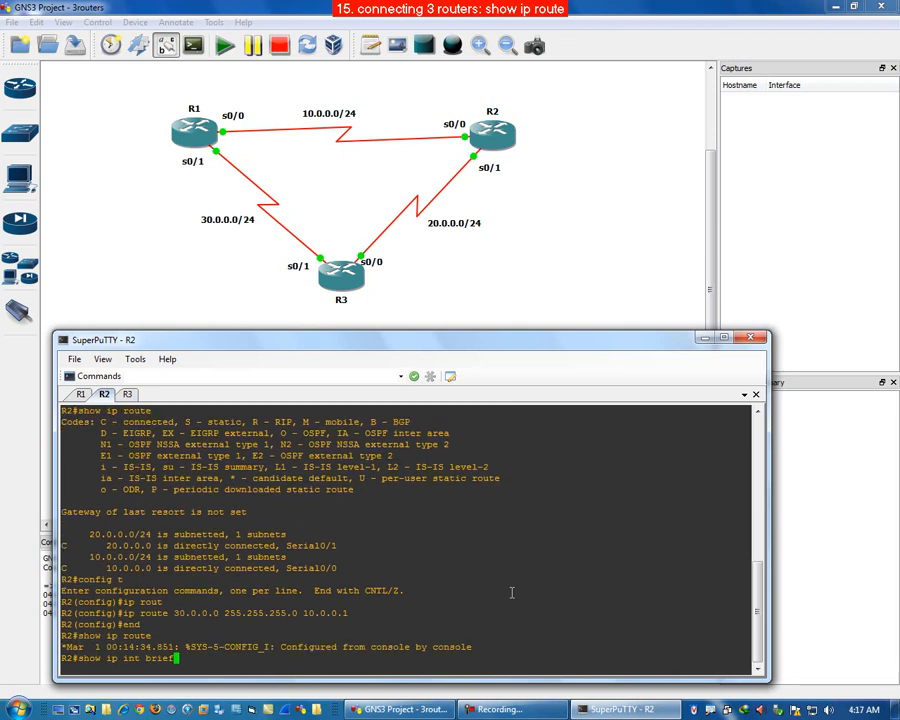
key(Up)
key(Return)
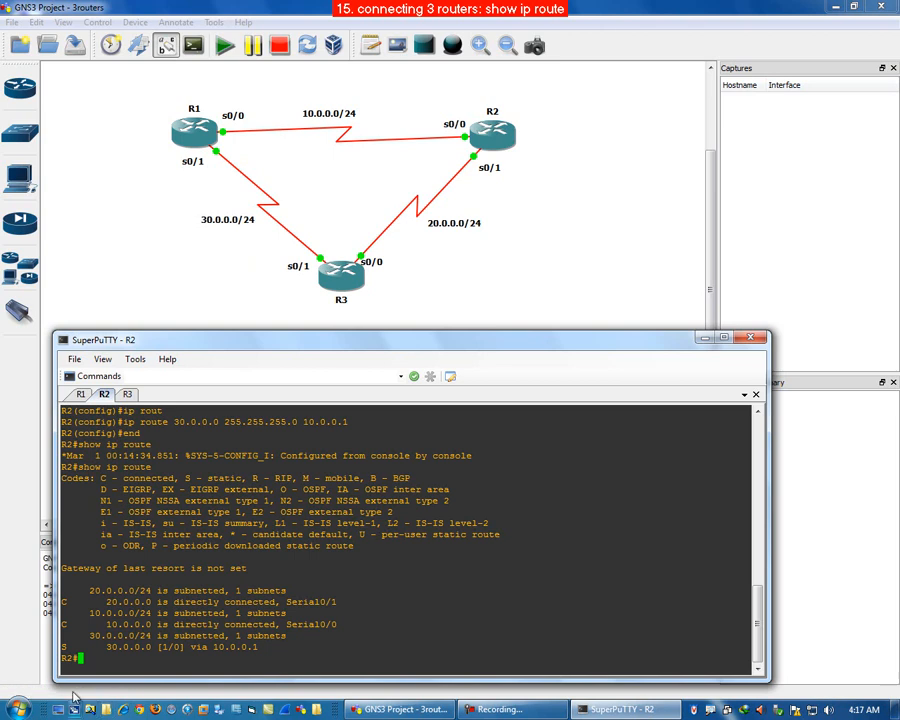
Step: Switch to R3 and display its routing table with show ip route
drag(62, 647, 258, 647)
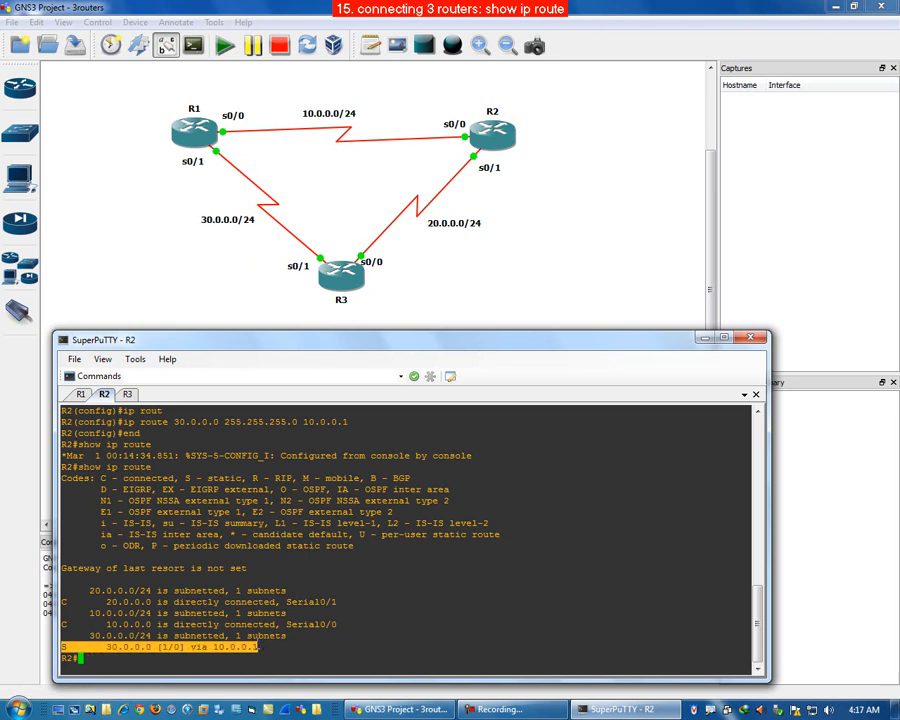
click(170, 661)
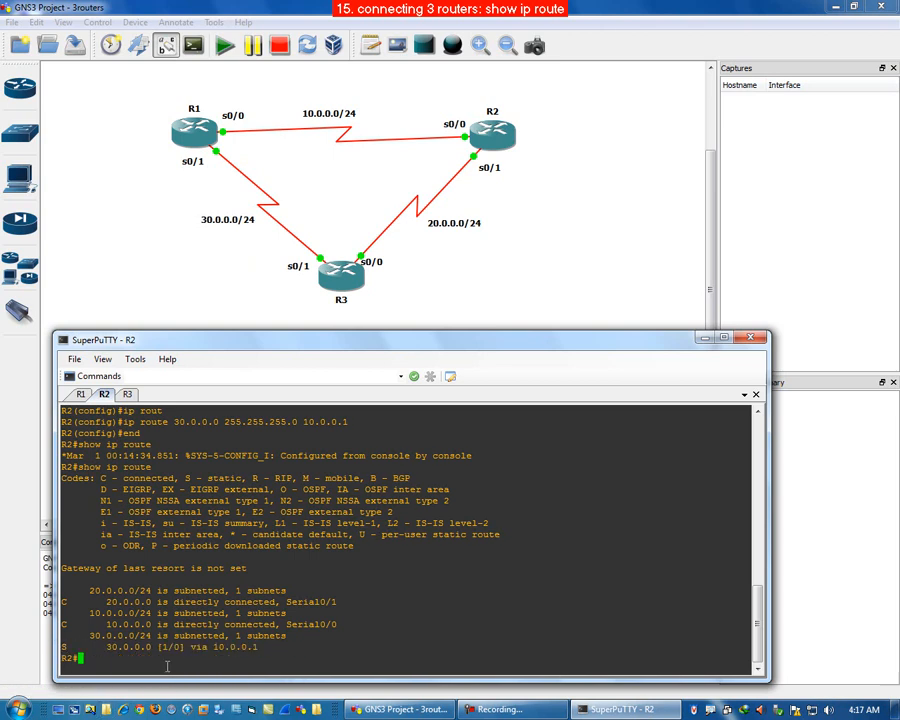
click(127, 394)
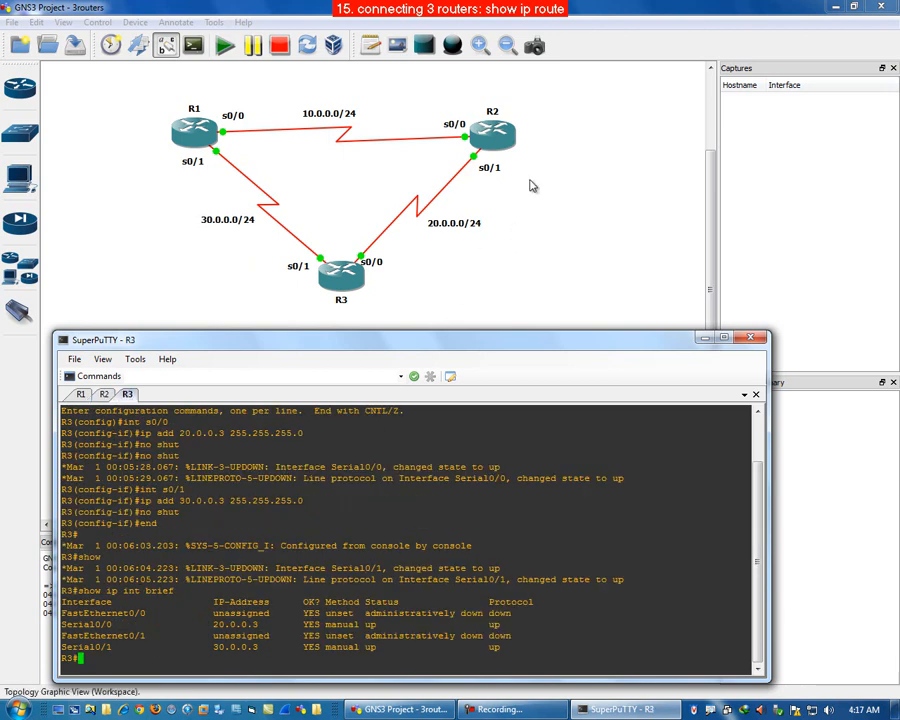
click(345, 290)
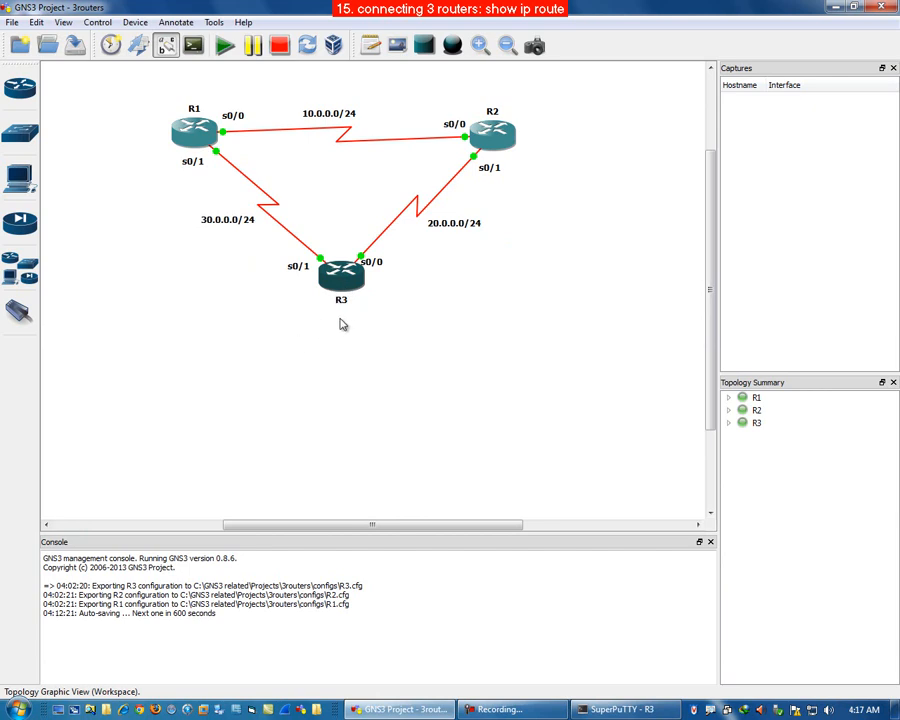
mouse_move(314, 291)
mouse_down()
mouse_move(169, 236)
mouse_move(165, 94)
mouse_move(201, 70)
mouse_move(314, 92)
mouse_up()
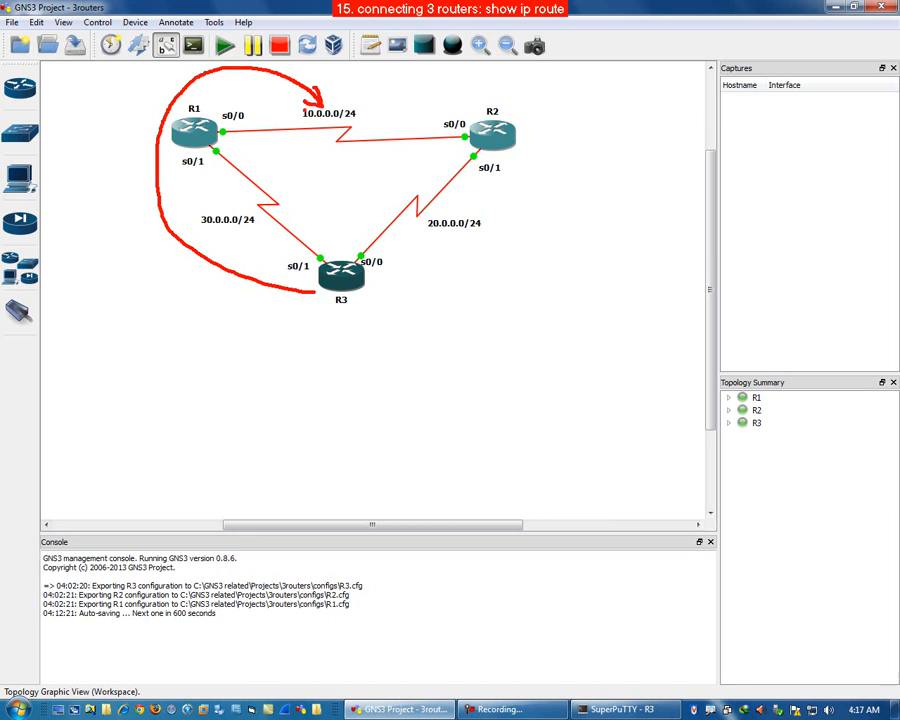
mouse_move(204, 156)
mouse_down()
mouse_move(160, 156)
mouse_move(195, 180)
mouse_move(210, 156)
mouse_up()
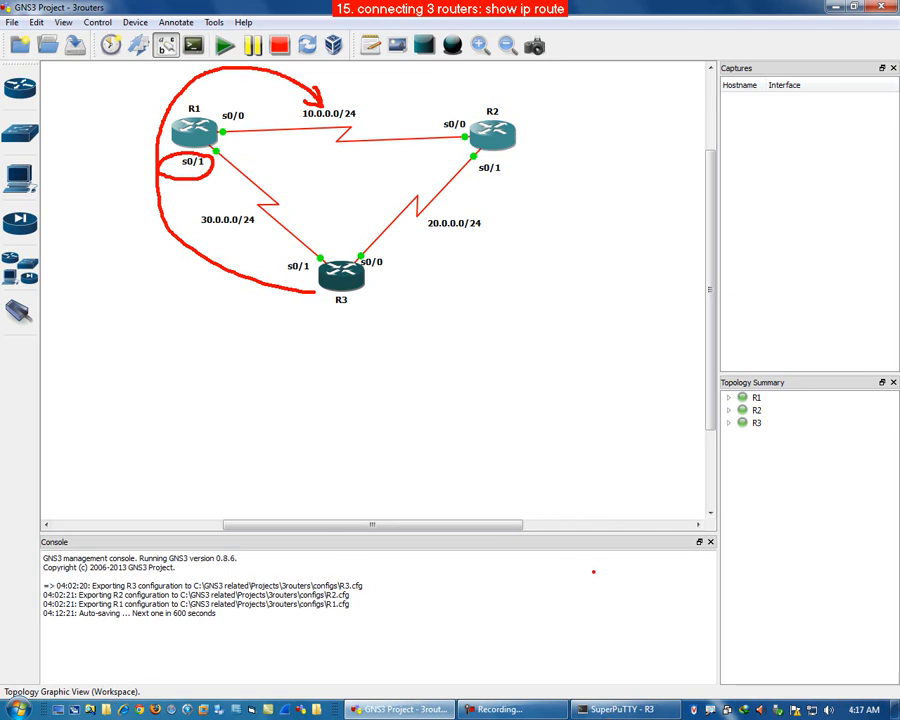
key(Escape)
click(621, 709)
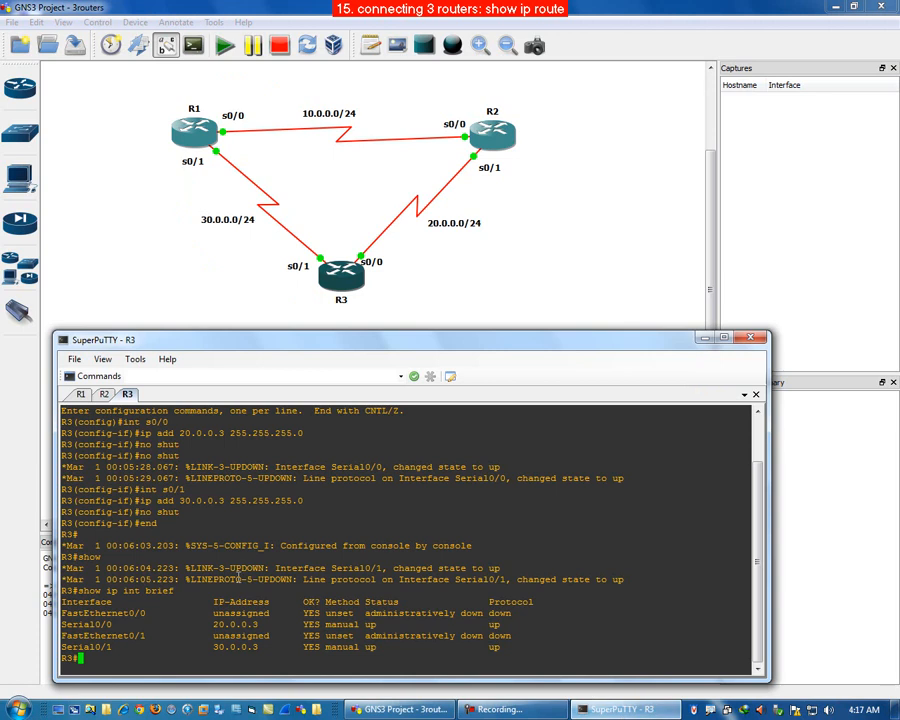
text(co)
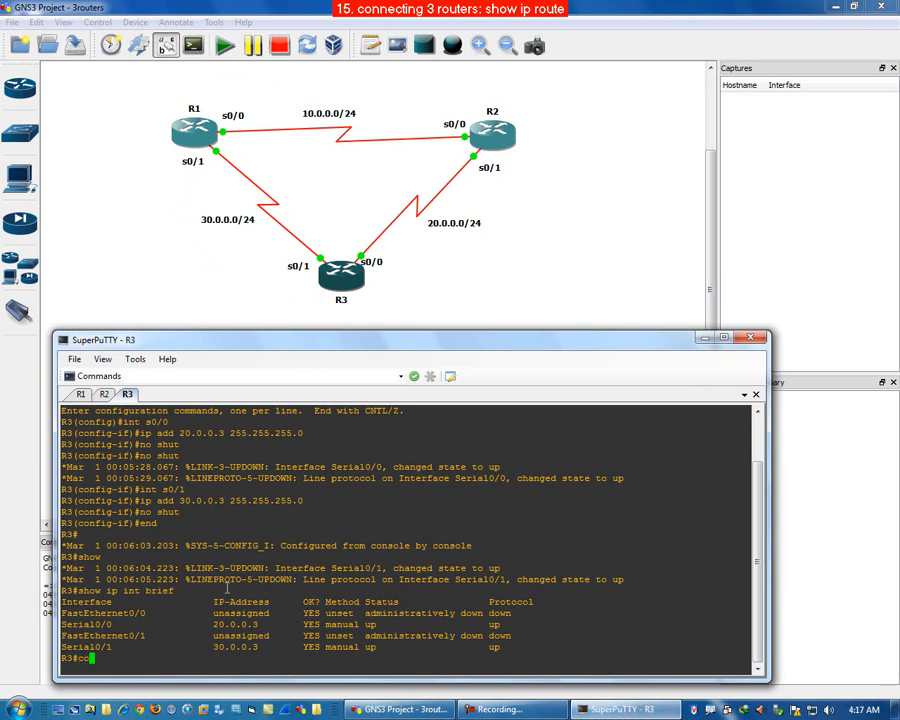
text(nfig t)
key(BackSpace)
key(BackSpace)
key(BackSpace)
key(BackSpace)
key(BackSpace)
key(BackSpace)
key(BackSpace)
key(BackSpace)
text(show ip rout)
key(Return)
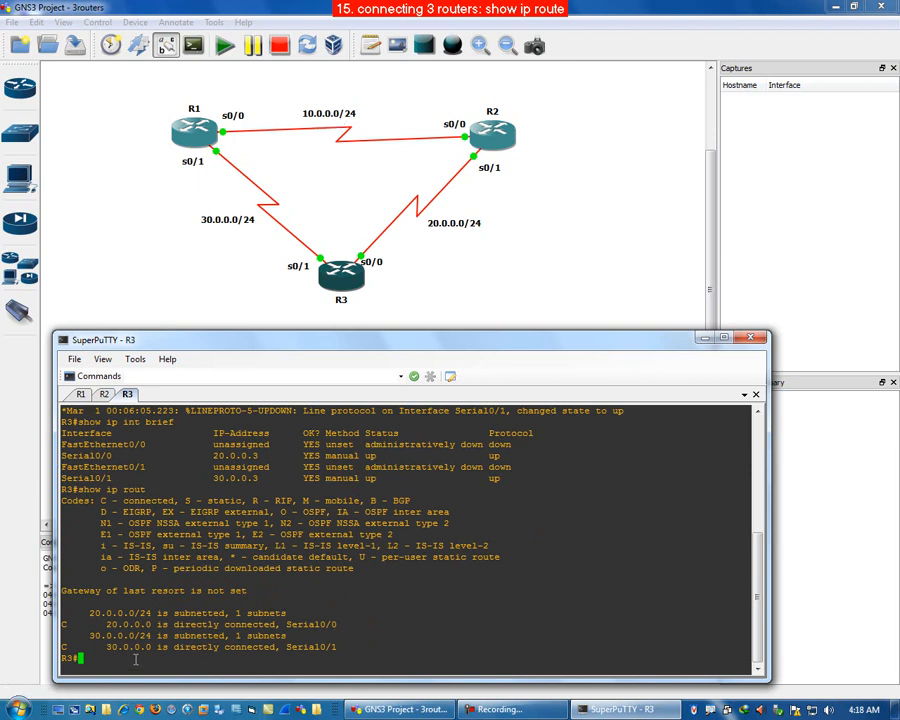
Step: On R3, add a static route to 10.0.0.0 255.255.255.0 via next hop 30.0.0.1 and exit configuration mode
text(conf t)
key(Return)
text(i)
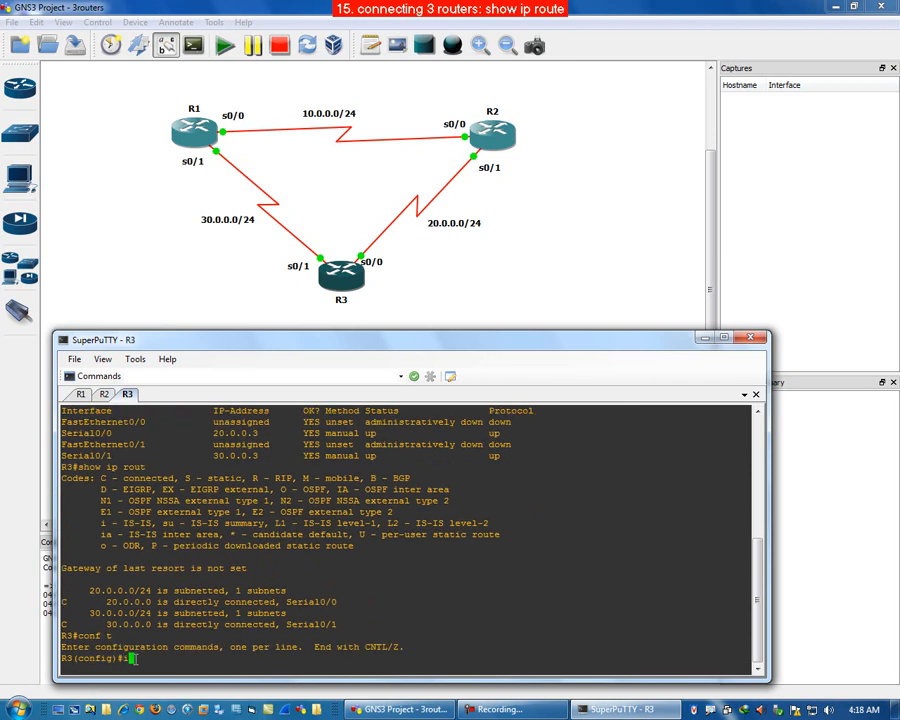
text(p route 10.0.0.0 255.255.255.)
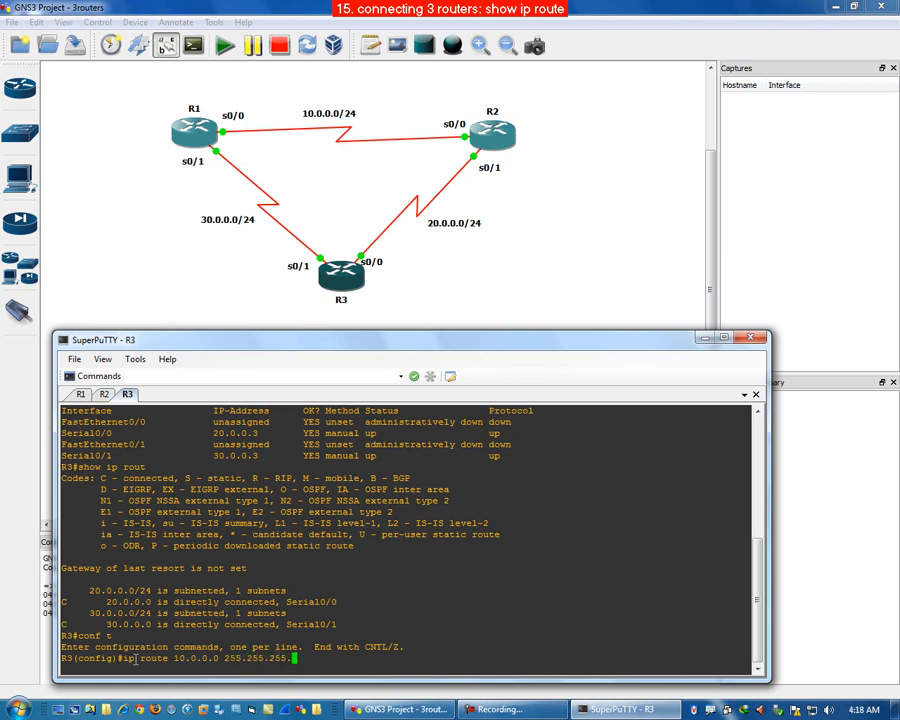
text(.)
key(BackSpace)
text(0)
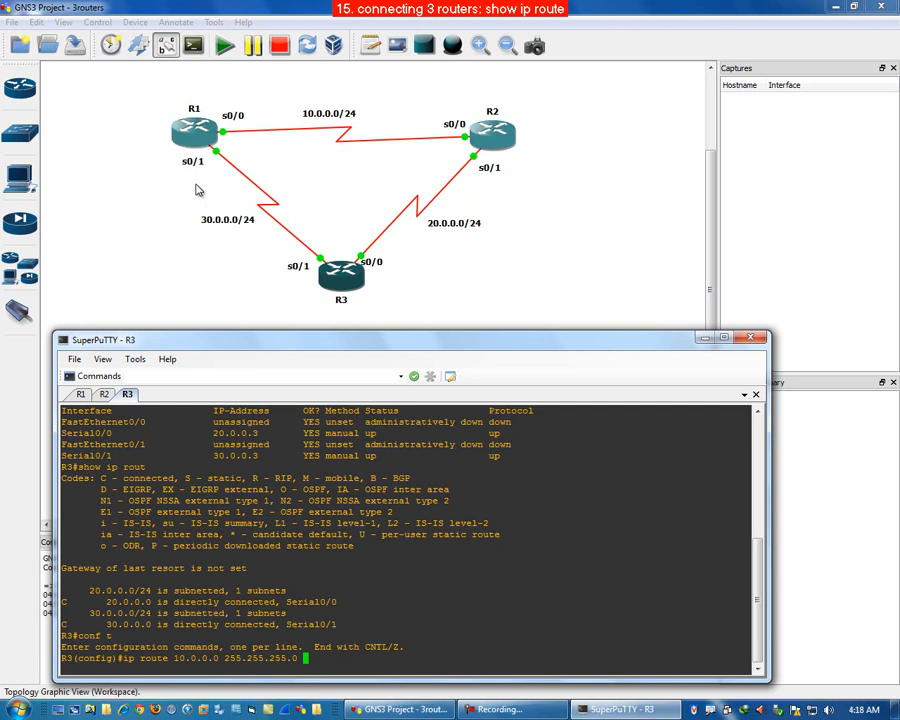
text(30.0.0.)
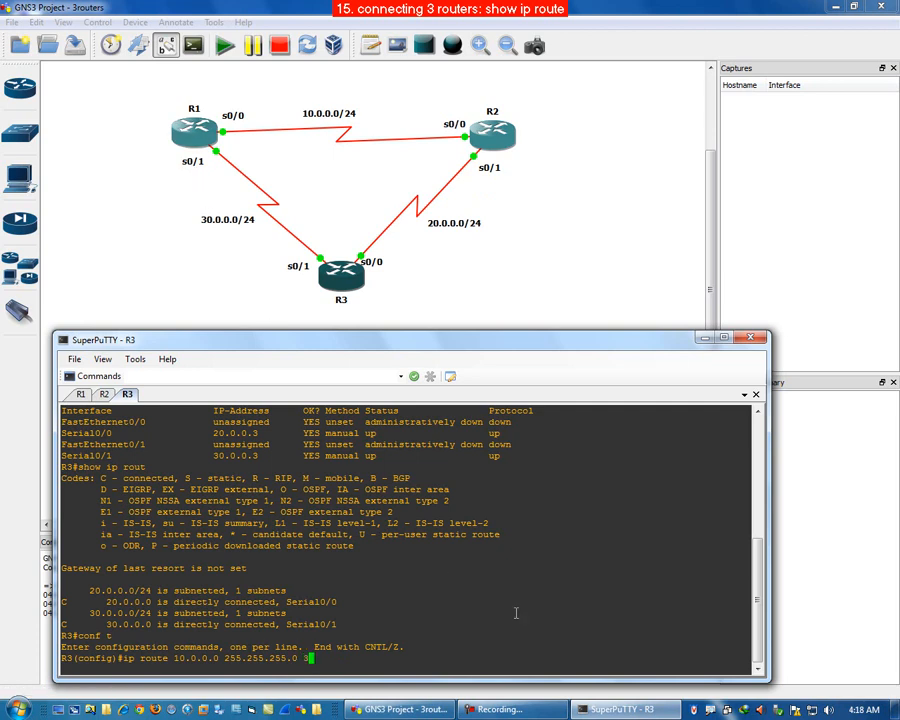
text(1)
key(Return)
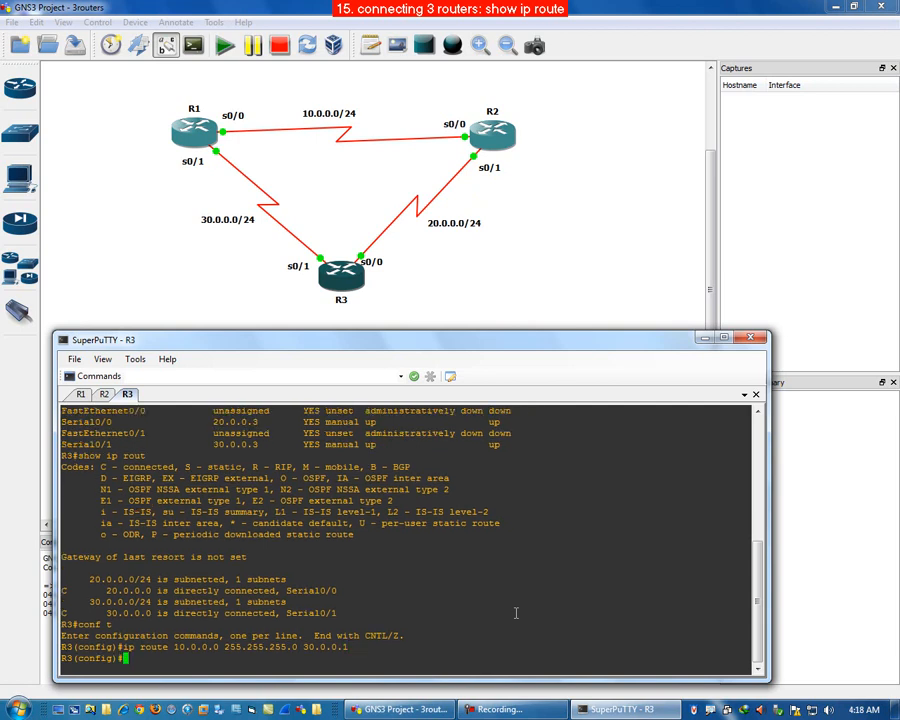
text(end)
key(Return)
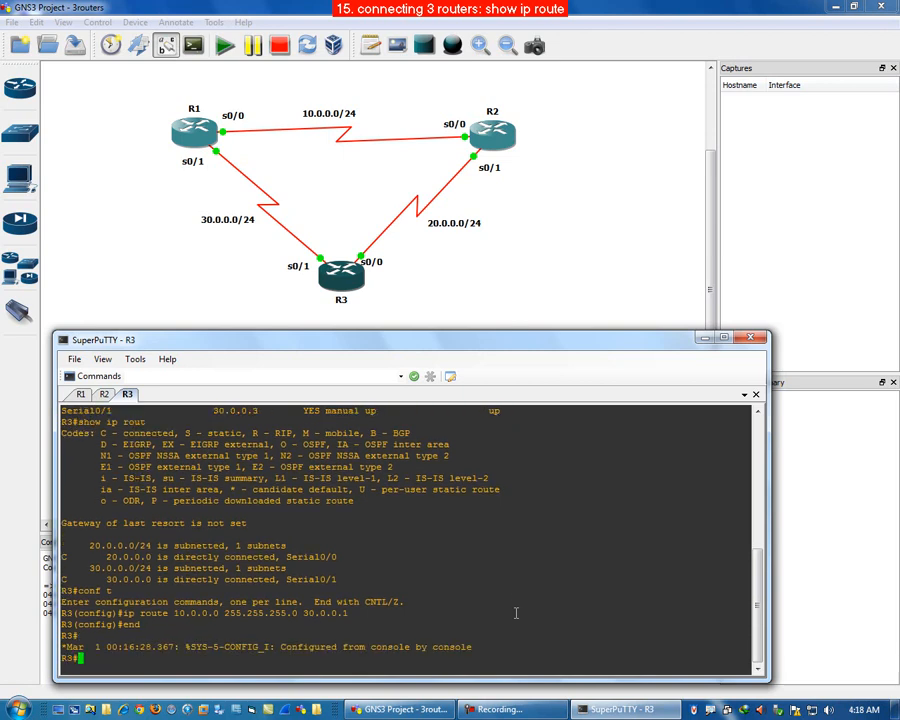
Step: Display R3's routing table with show ip route to check the new static route
text(show ip route)
key(Return)
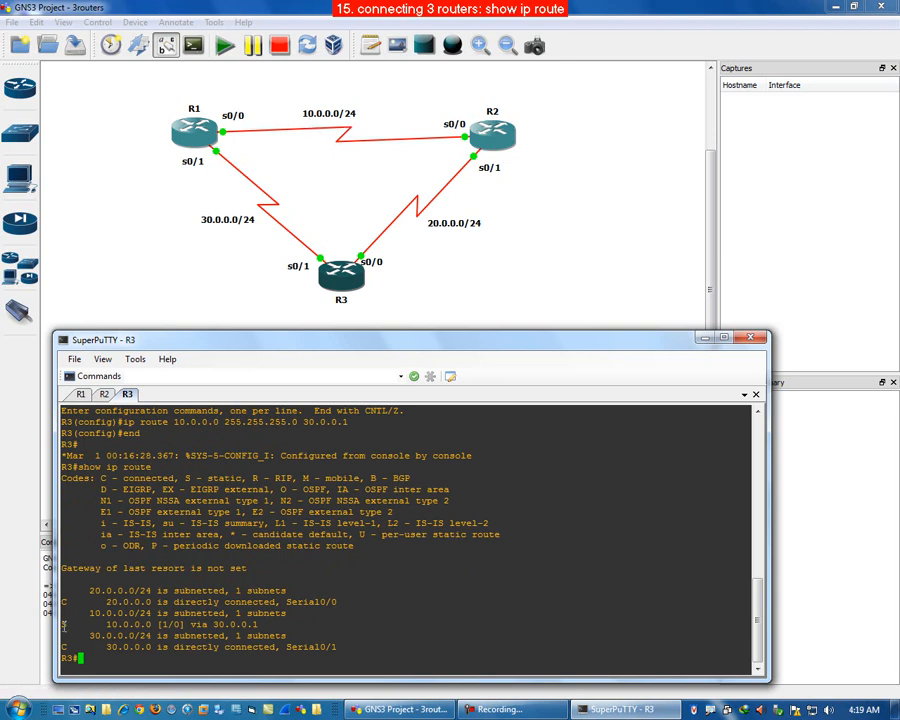
drag(64, 625, 268, 624)
Step: Switch to R1 and ping 20.0.0.2 and 20.0.0.3 across the static route
click(82, 394)
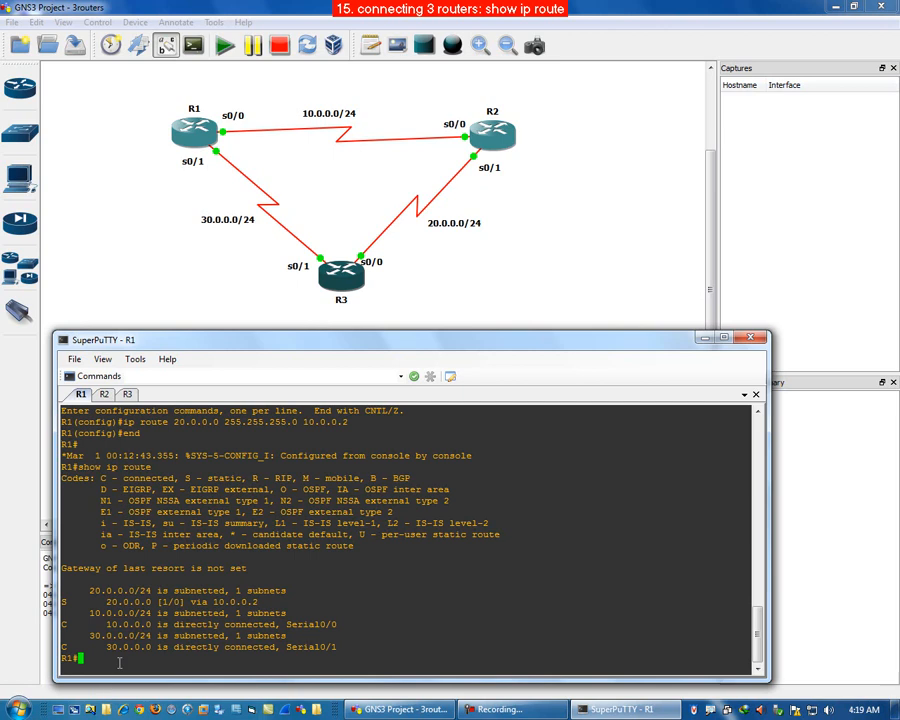
text(ping)
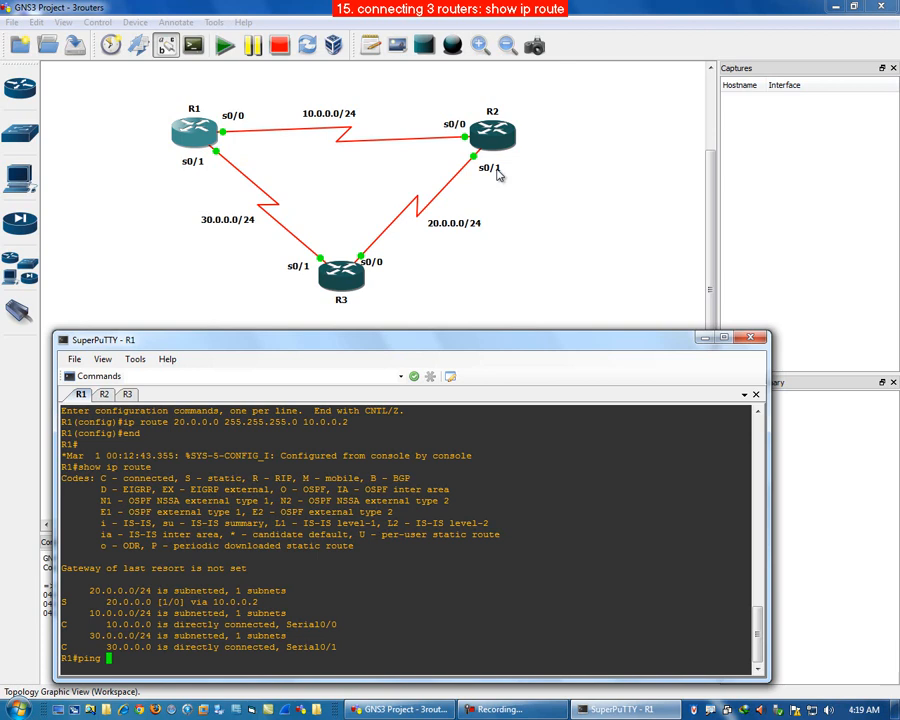
text(20.0.0.)
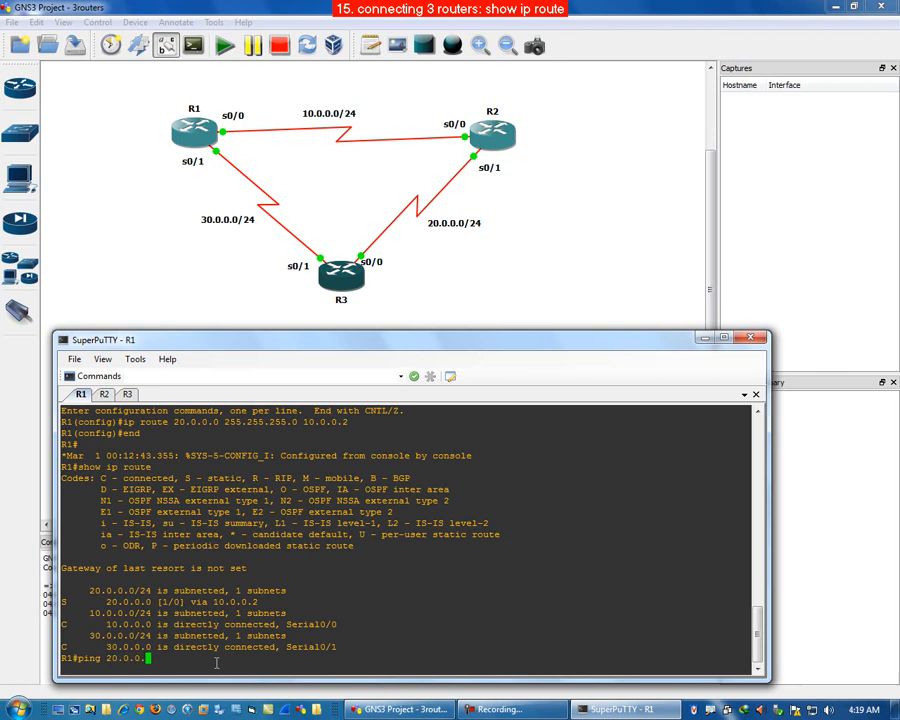
text(2)
key(Return)
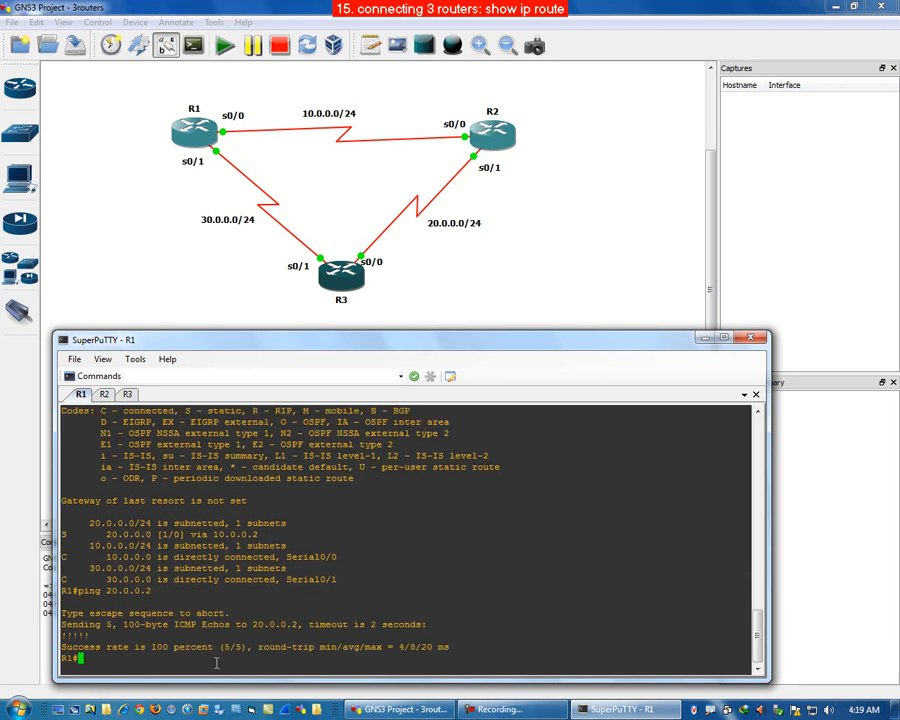
click(380, 273)
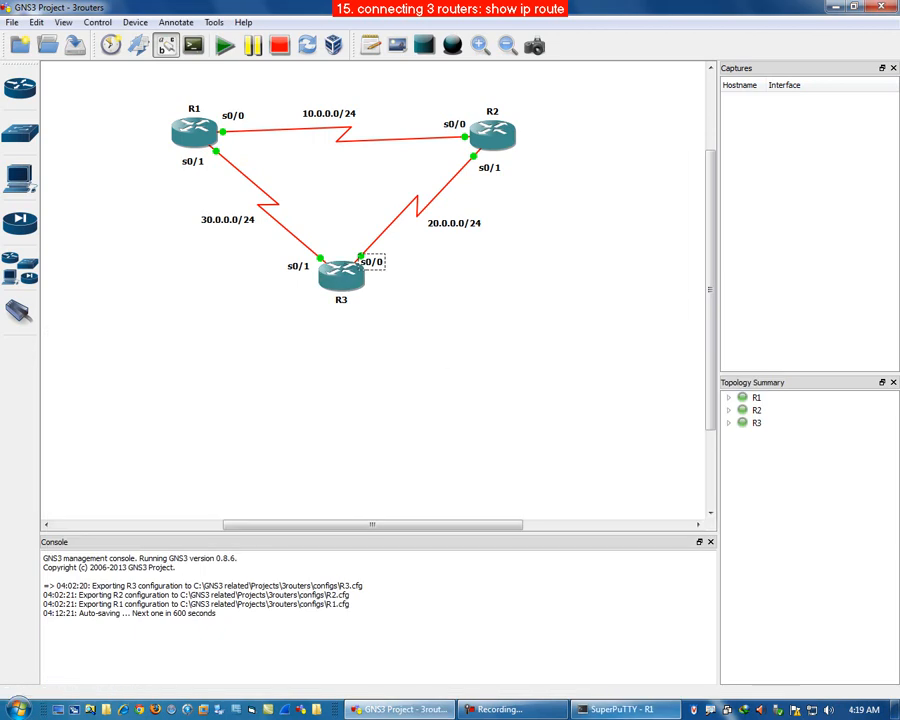
click(645, 711)
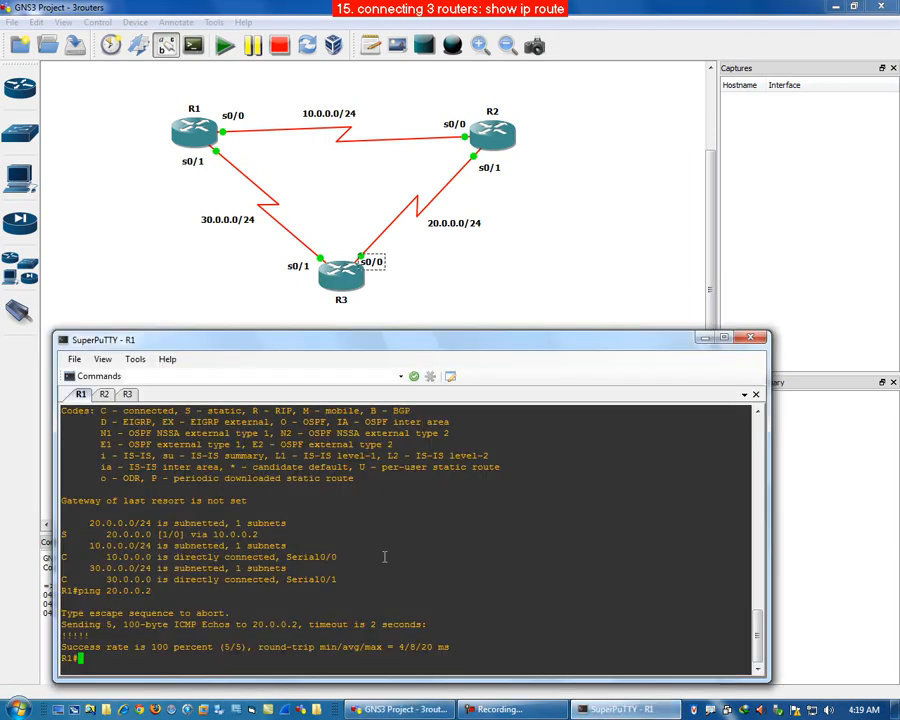
text(ping 20.0.0.3)
key(Return)
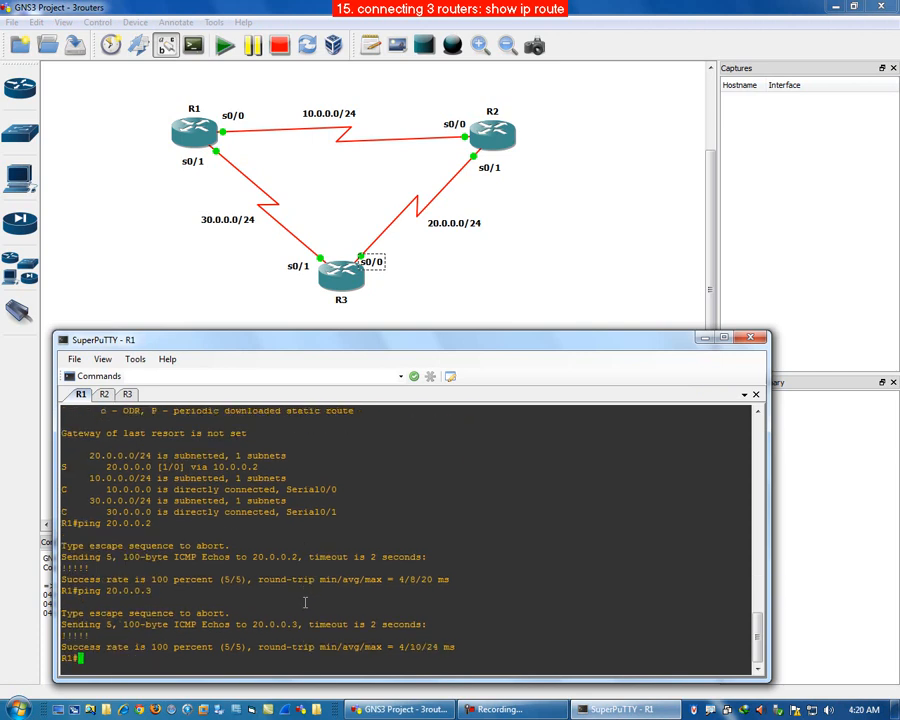
Step: Switch to R2 and ping 30.0.0.1 and 30.0.0.3 across its static route
click(104, 394)
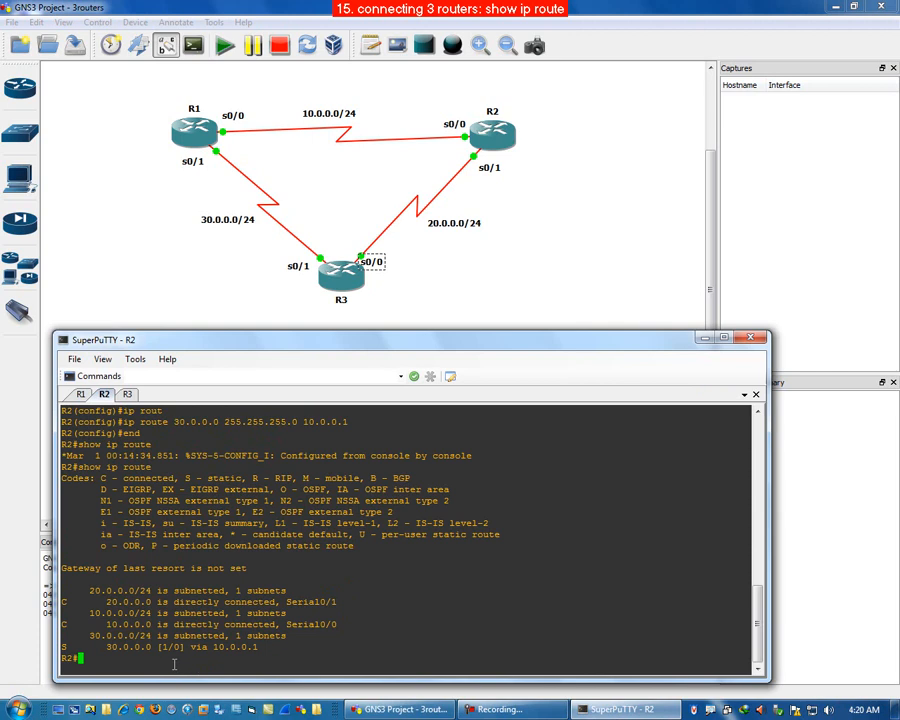
text(ping)
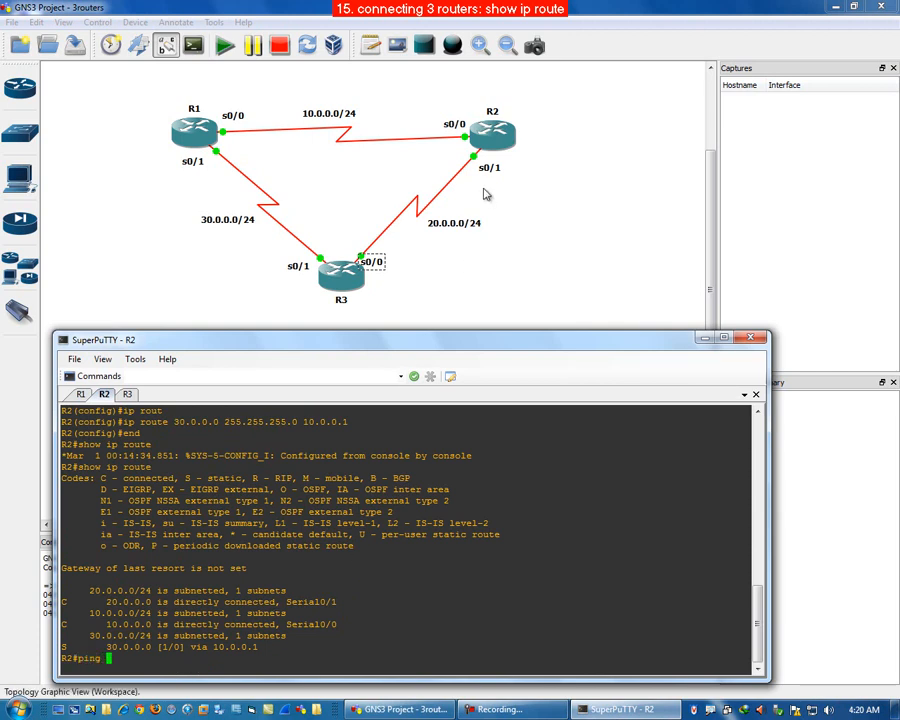
click(492, 145)
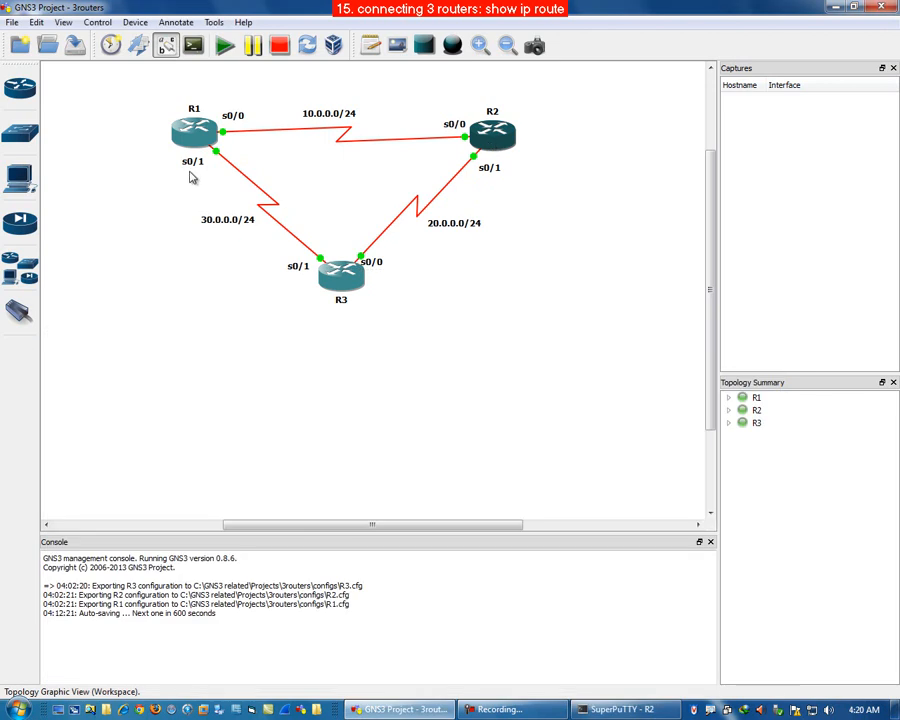
click(657, 710)
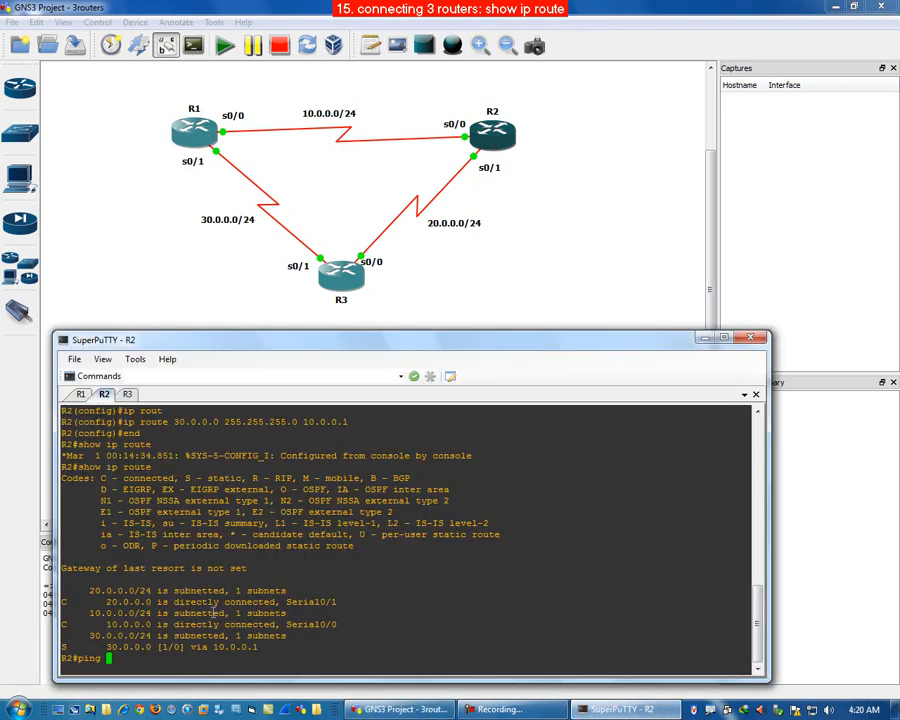
text(30.0.0.1)
key(Return)
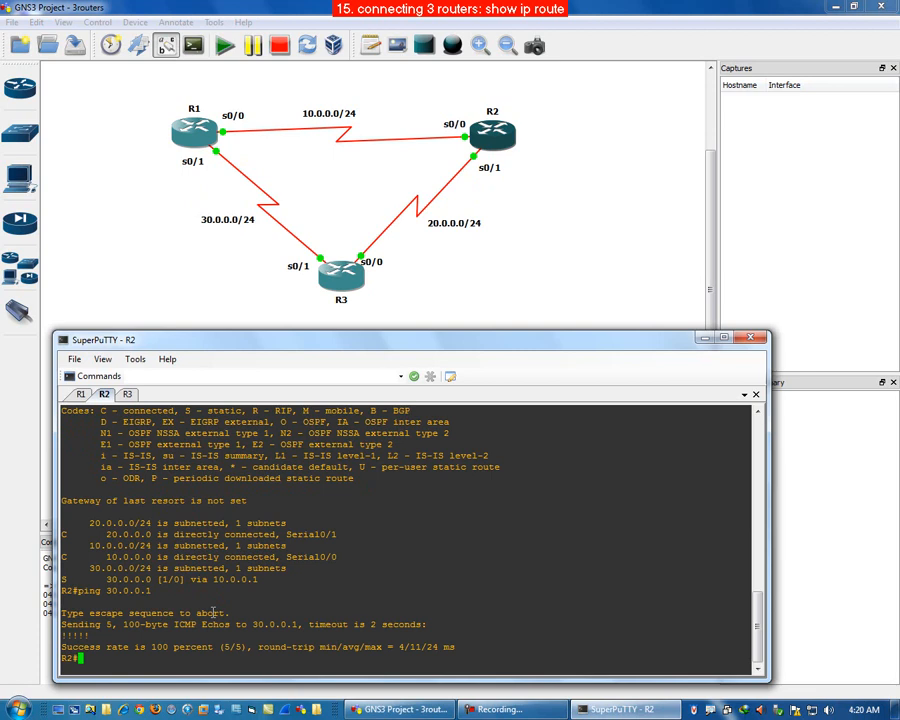
key(Up)
key(BackSpace)
text(30.0.0.3)
key(Return)
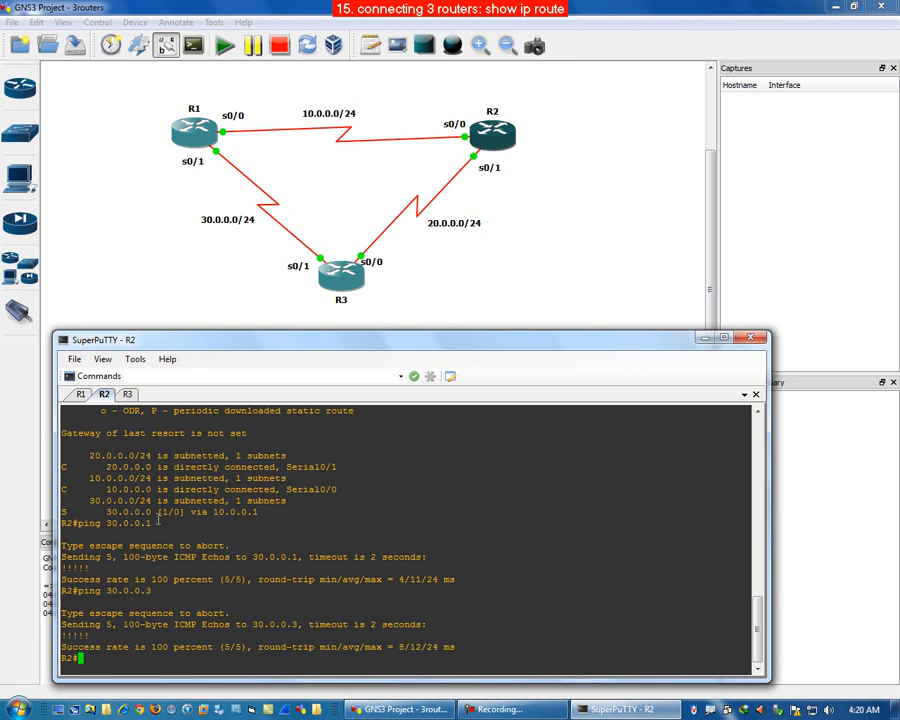
click(127, 394)
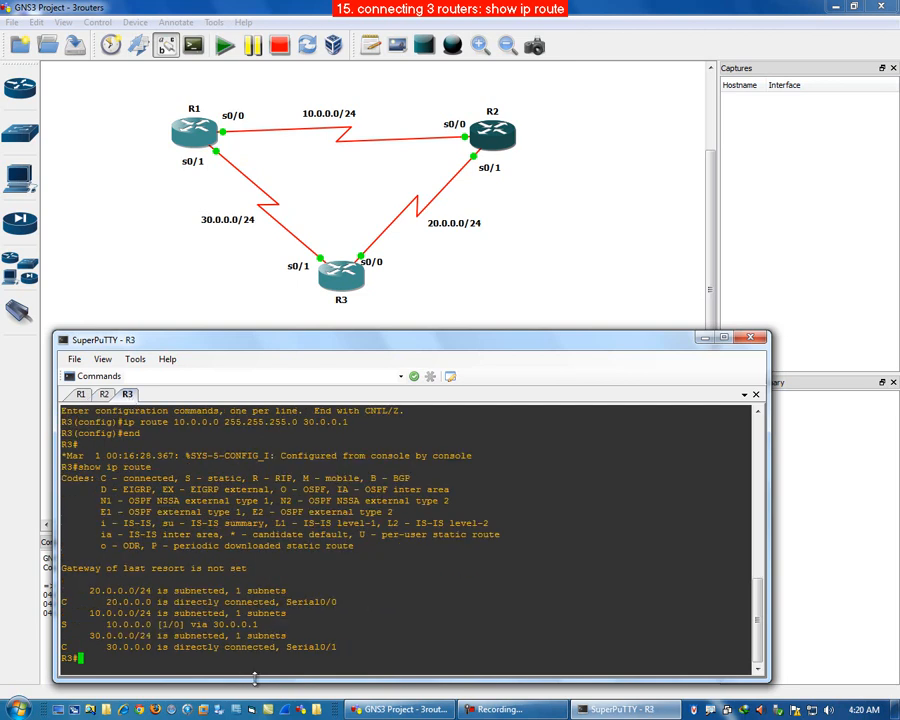
key(Up)
key(BackSpace)
key(BackSpace)
key(BackSpace)
key(BackSpace)
key(BackSpace)
key(BackSpace)
key(BackSpace)
key(BackSpace)
key(BackSpace)
key(BackSpace)
key(BackSpace)
key(BackSpace)
key(BackSpace)
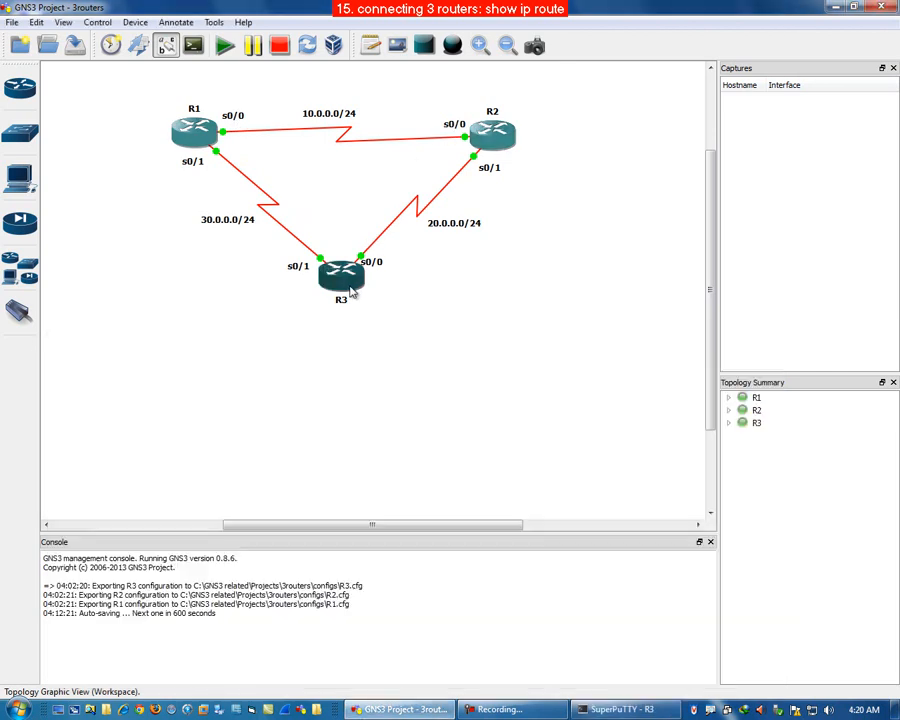
click(249, 206)
mouse_move(320, 294)
mouse_down()
mouse_move(133, 167)
mouse_move(131, 191)
mouse_up()
key(e)
mouse_move(322, 292)
mouse_down()
mouse_move(133, 300)
mouse_move(90, 132)
mouse_move(161, 90)
mouse_move(222, 106)
mouse_up()
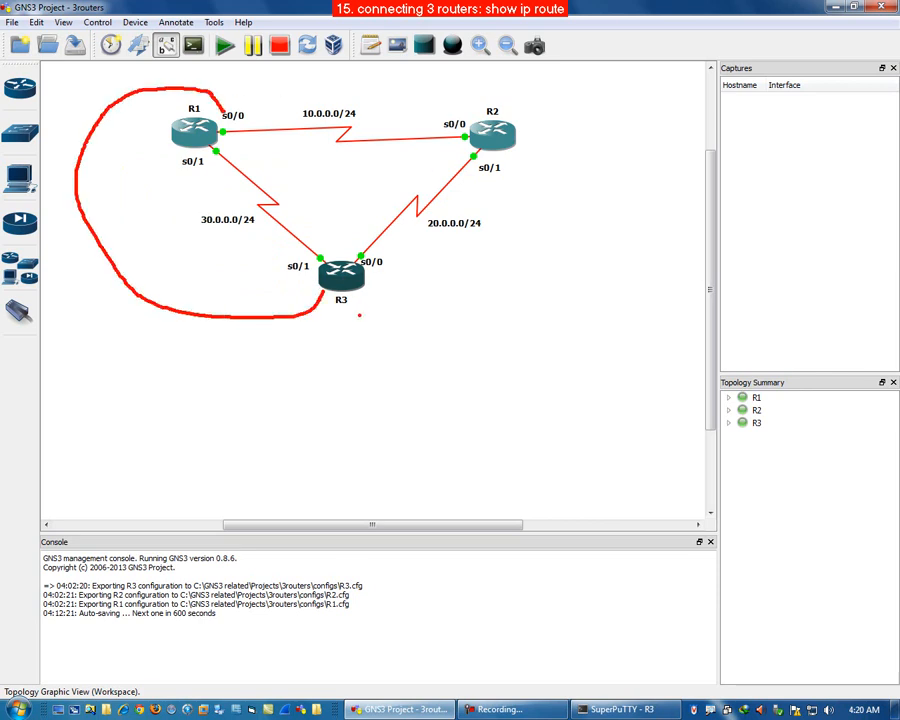
mouse_move(358, 295)
mouse_down()
mouse_move(430, 321)
mouse_move(595, 165)
mouse_move(495, 64)
mouse_move(469, 98)
mouse_up()
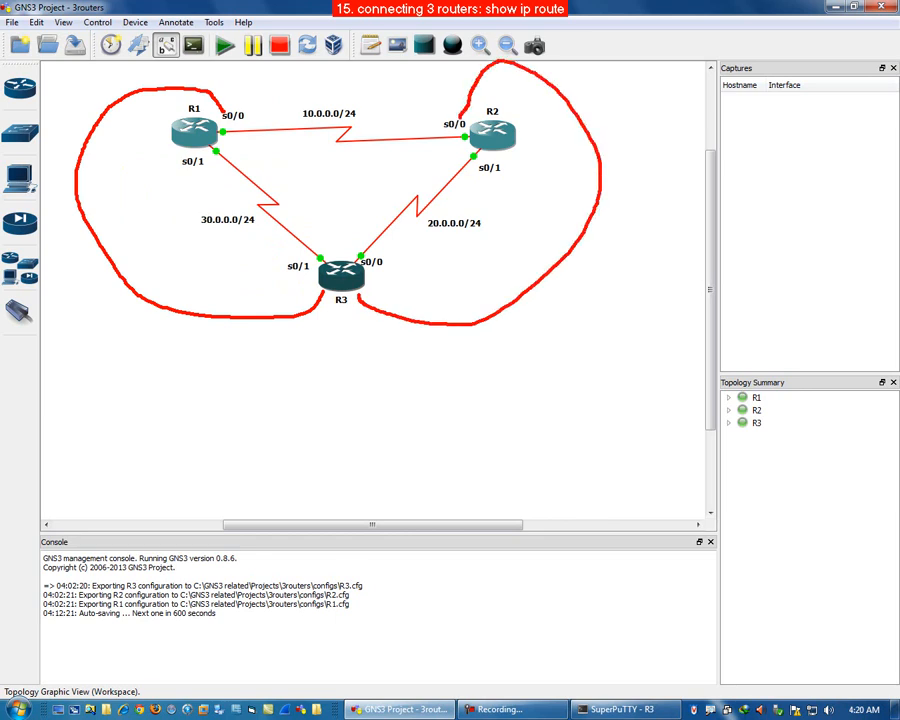
mouse_move(368, 106)
mouse_down()
mouse_move(302, 101)
mouse_move(298, 113)
mouse_move(362, 123)
mouse_move(370, 107)
mouse_up()
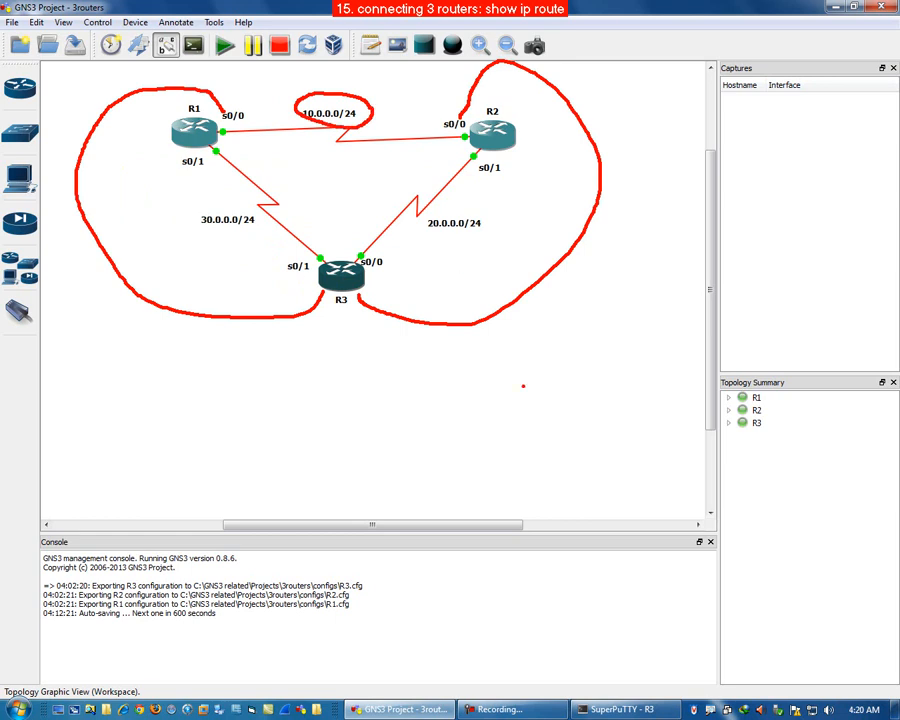
Step: Return to R3's console and ping 10.0.0.1 and 10.0.0.2 across its static route
key(Escape)
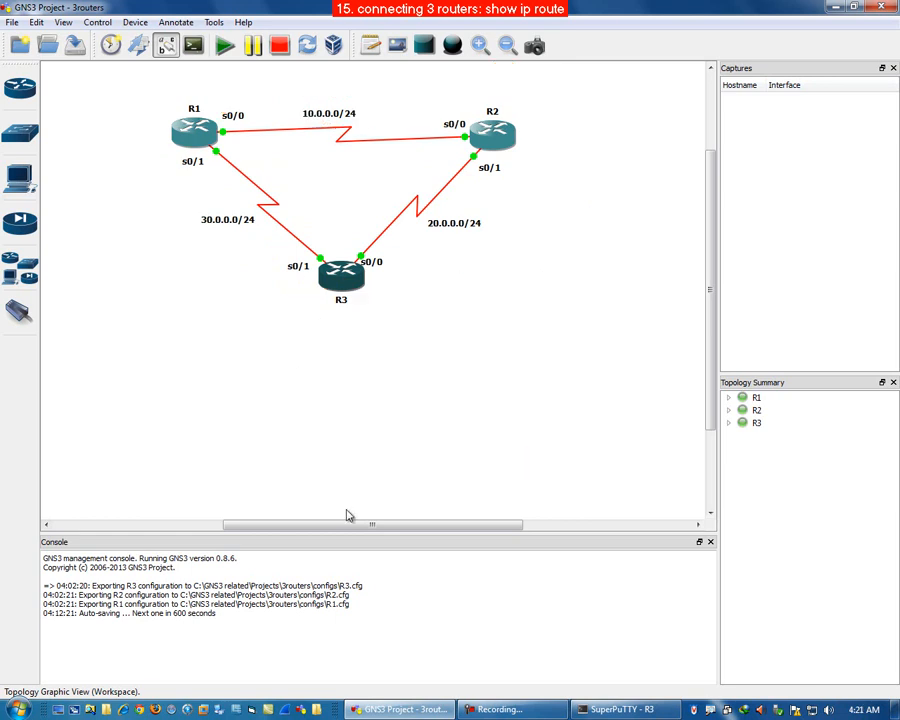
click(615, 709)
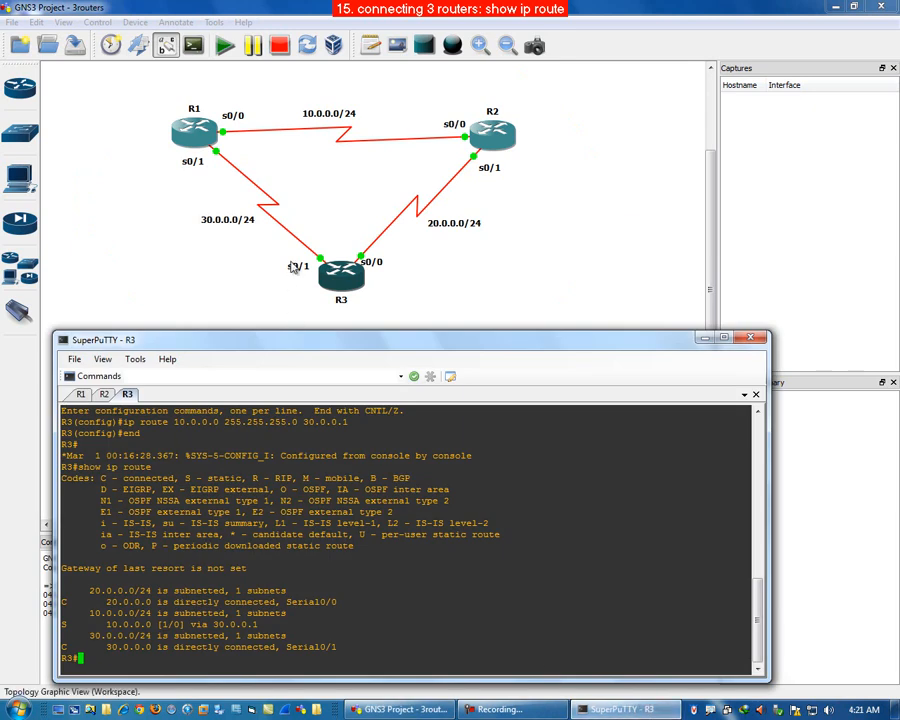
click(620, 709)
click(620, 709)
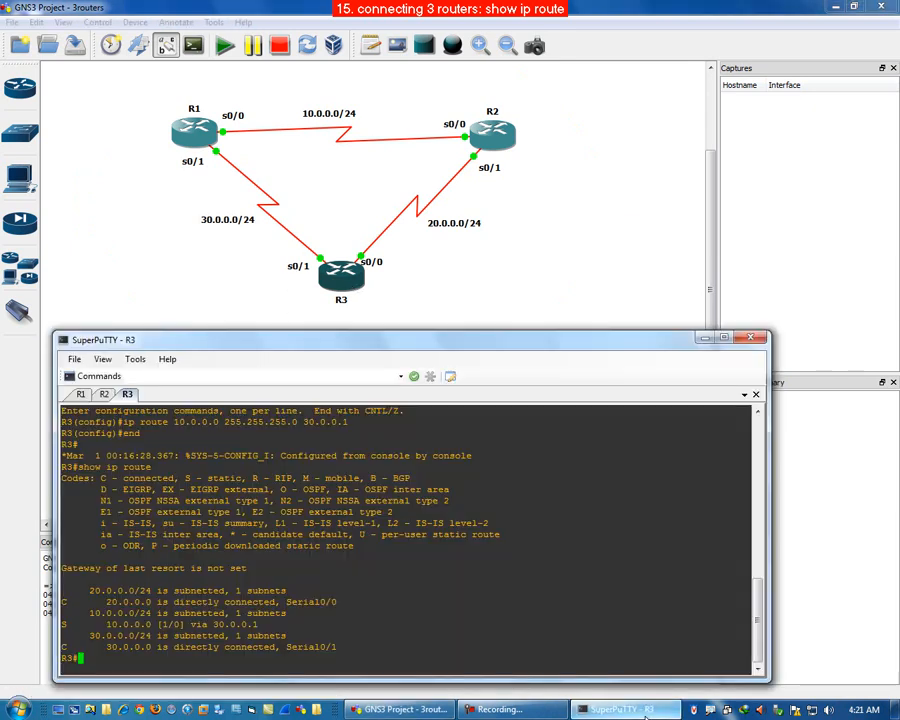
double_click(157, 657)
text(ping)
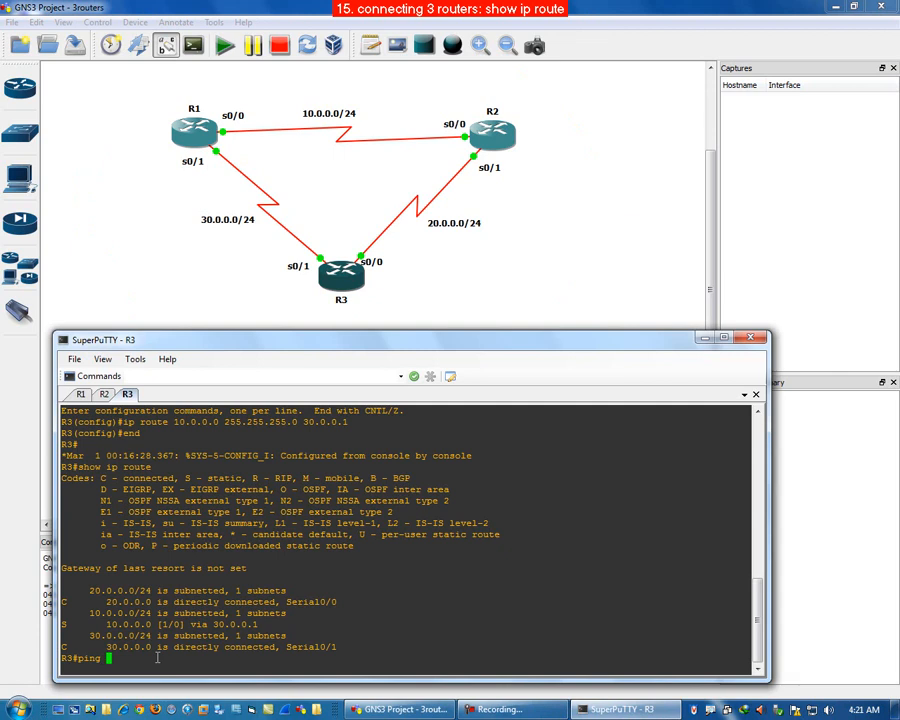
click(234, 117)
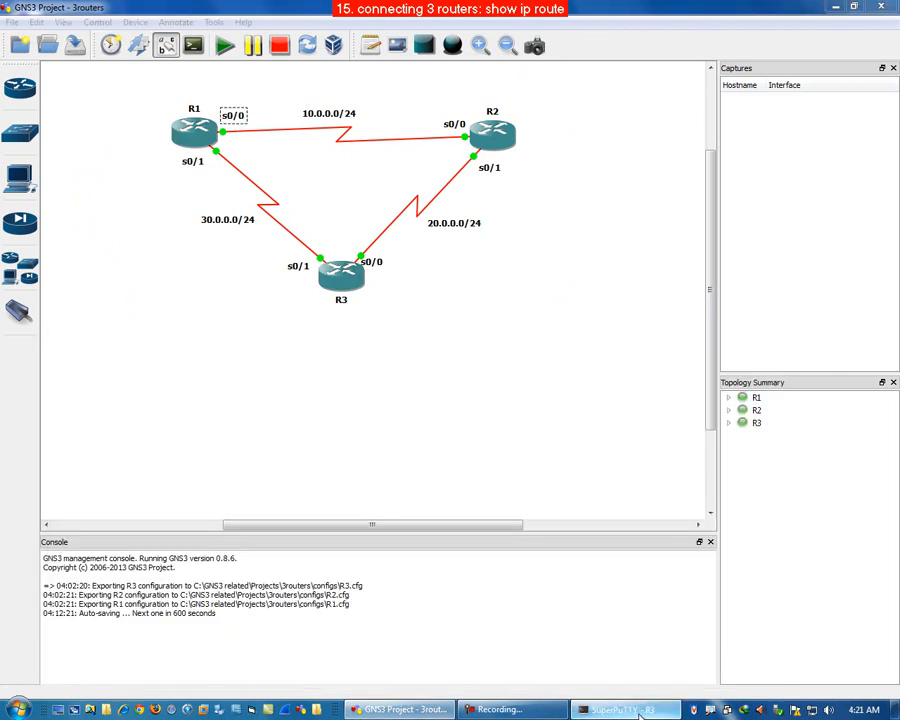
click(641, 711)
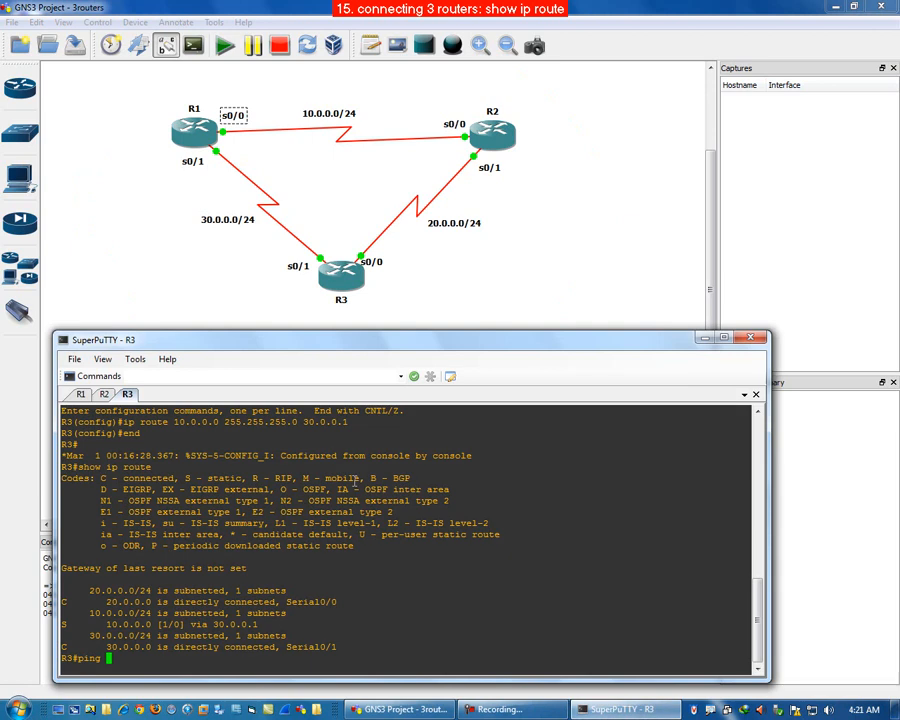
text(ping 10.0.0.1)
key(Return)
text(ping )
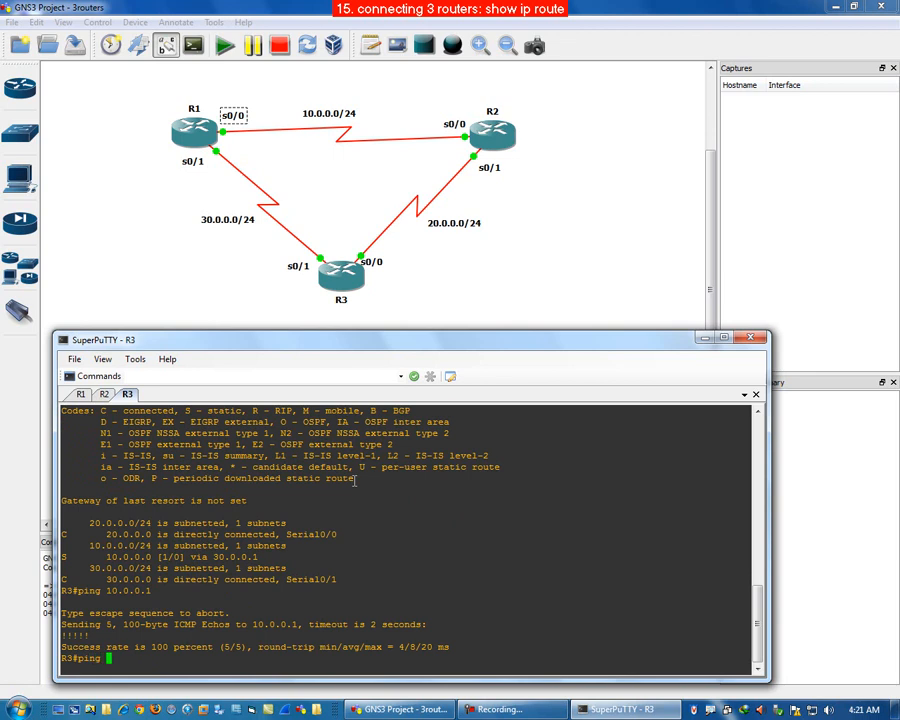
text(10.0.0.1)
key(BackSpace)
text(2)
key(Return)
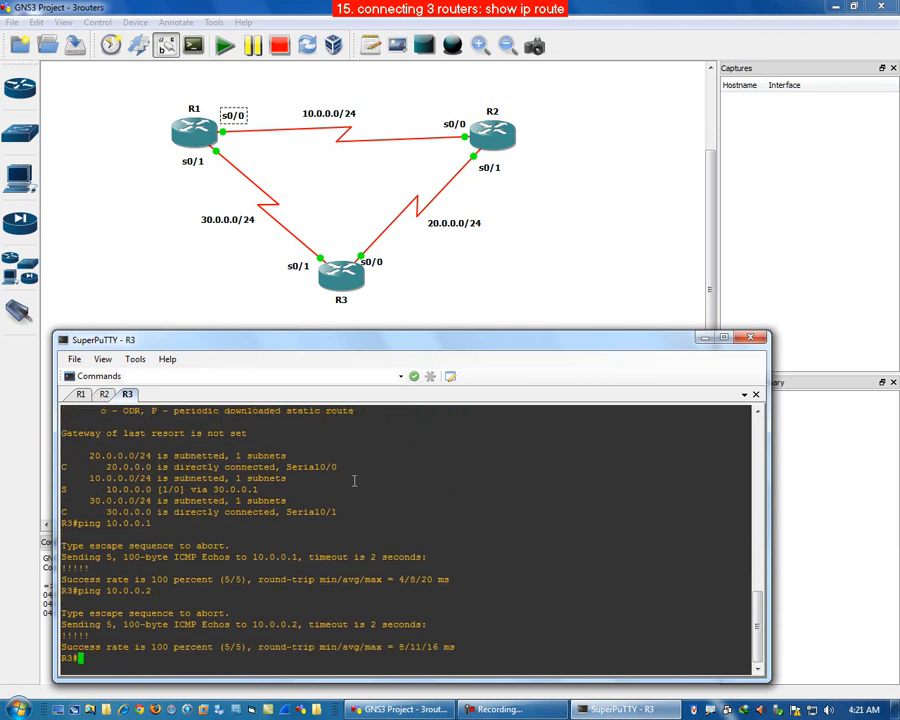